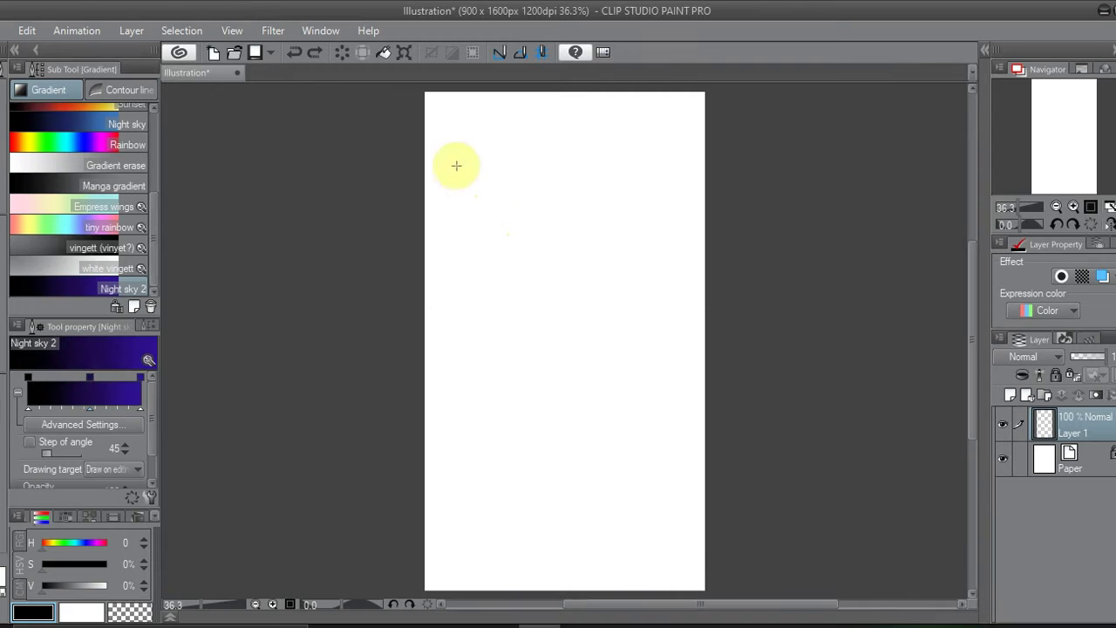
Step: Fill Layer 1 with the Night sky 2 gradient, running from black at the canvas top to violet-blue at the bottom
left_click_drag(634, 536, 634, 536)
key("ctrl+shift+n")
scroll(154, 249, "up", 2)
left_click(128, 181)
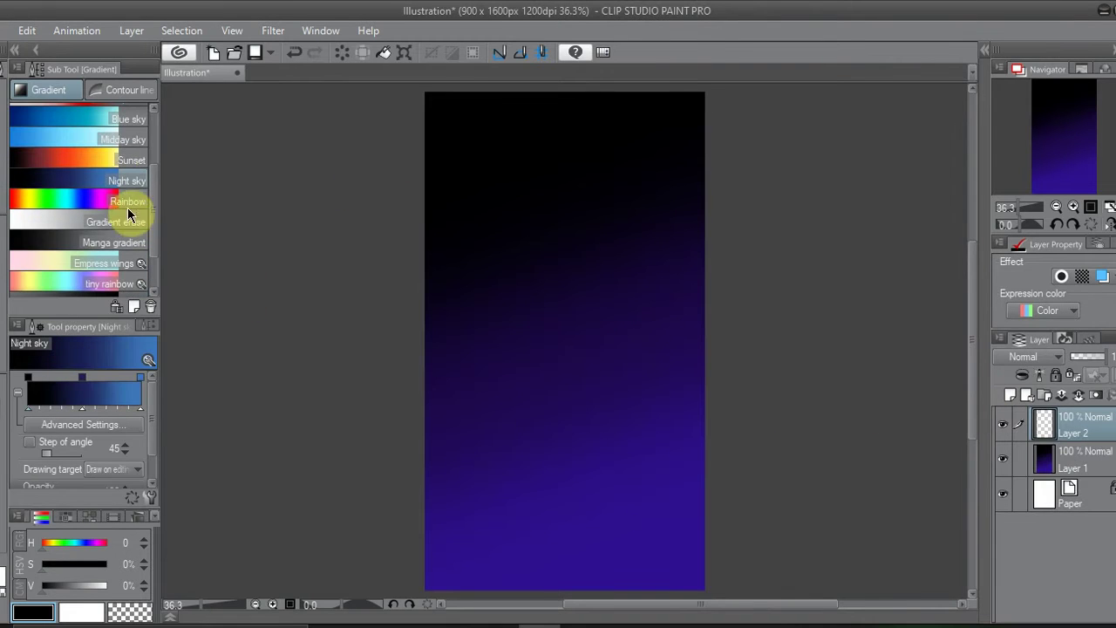
left_click_drag(541, 240, 540, 245)
key("ctrl+z")
key("ctrl+z")
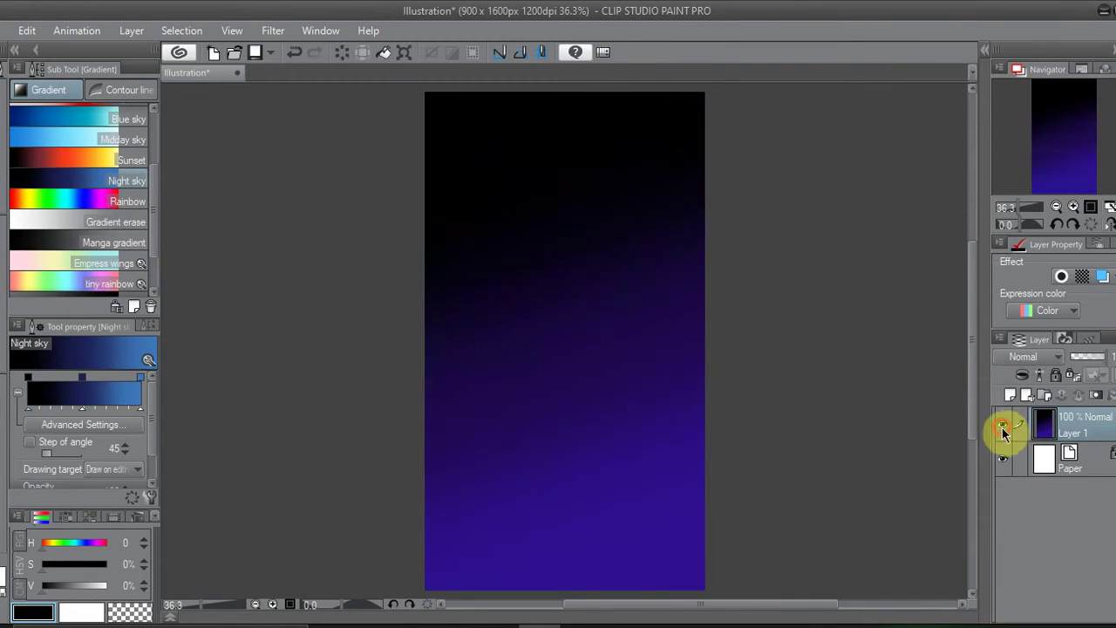
Step: Scatter white stars over the whole canvas on a new layer with the Stars airbrush at brush size 2000
key("j")
left_click(8, 304)
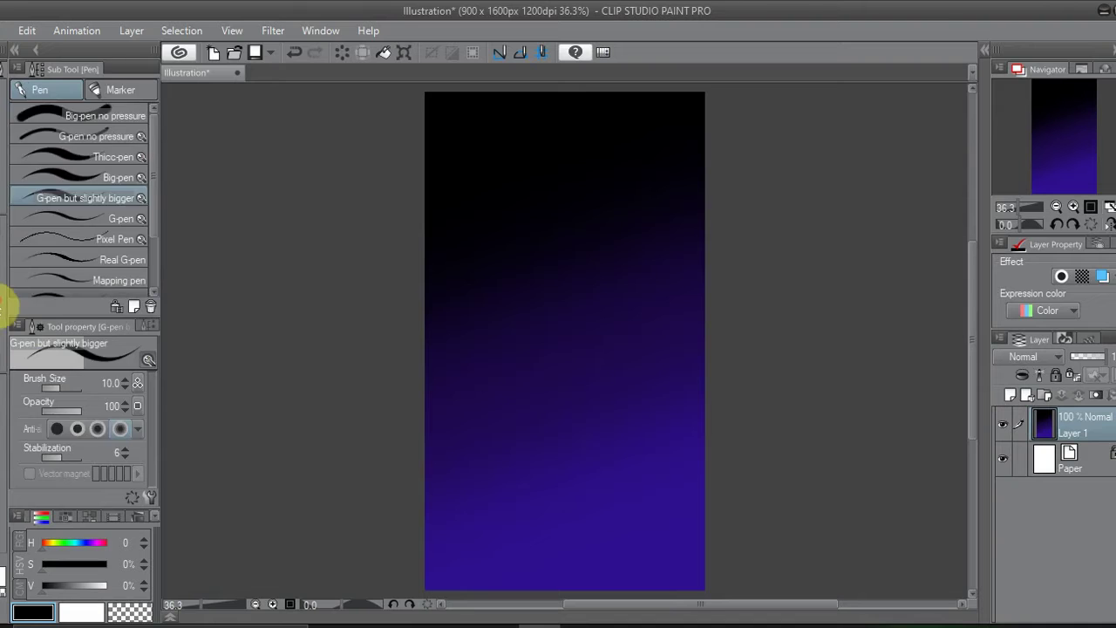
left_click(8, 323)
left_click(273, 31)
left_click(535, 107)
left_click_drag(604, 315, 567, 468)
left_click(839, 490)
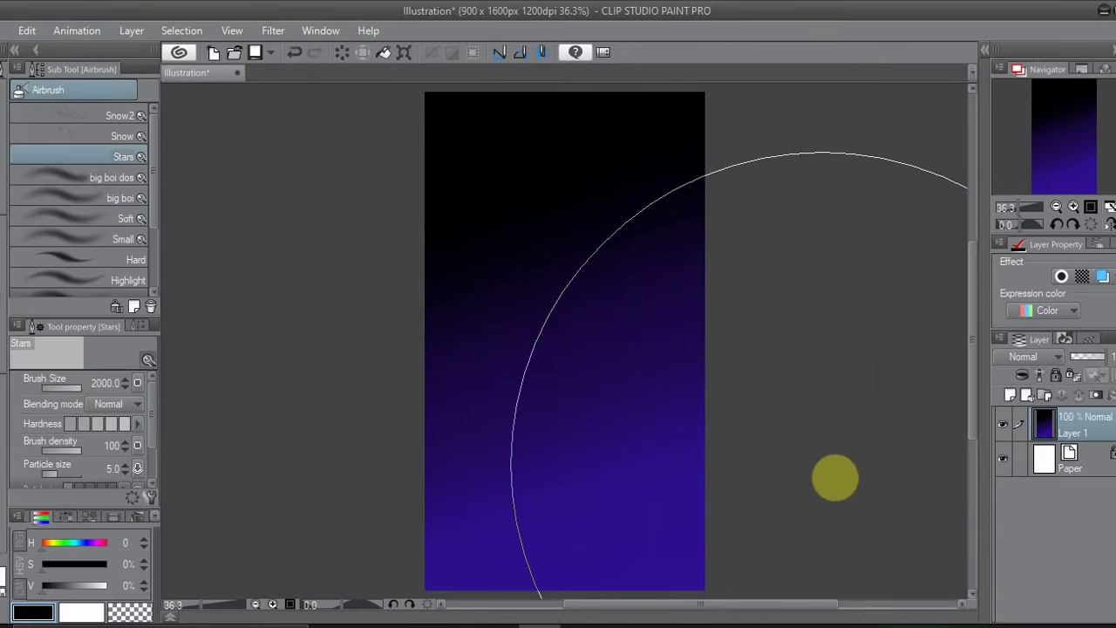
key("x")
key("ctrl+shift+n")
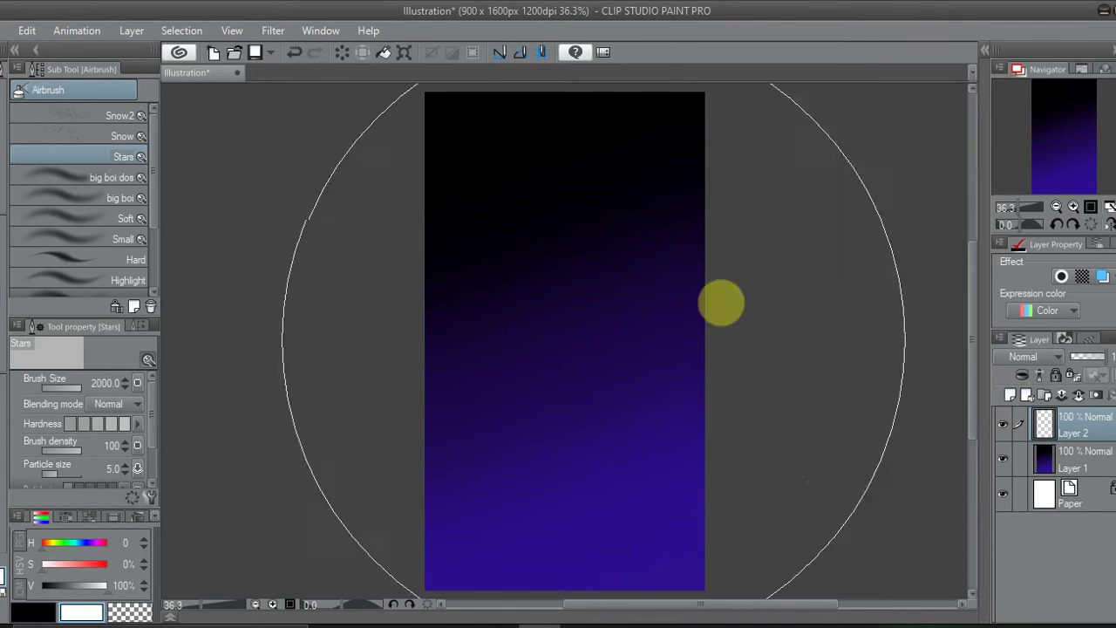
key("ctrl+minus")
mouse_move(541, 237)
left_mouse_down()
mouse_move(578, 174)
mouse_move(629, 503)
left_mouse_up()
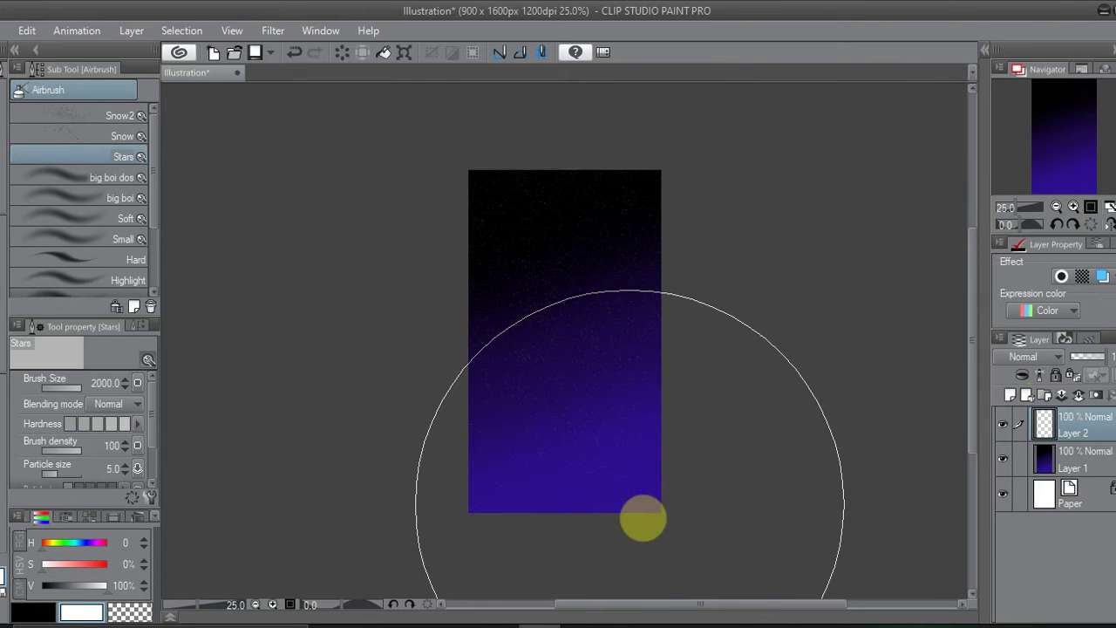
Step: Darken the sky with a new black-filled layer between the gradient and the stars, set to 60% opacity
left_click(1049, 461)
key("ctrl+shift+n")
key("x")
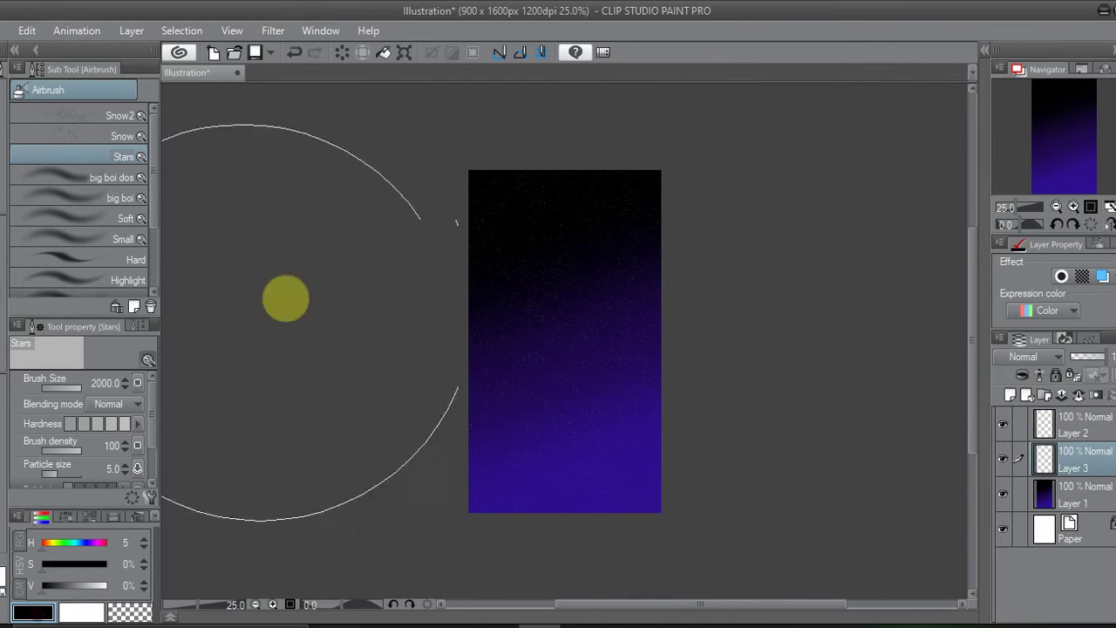
key("alt+BackSpace")
left_click(1089, 356)
left_click(1081, 424)
key("ctrl+plus")
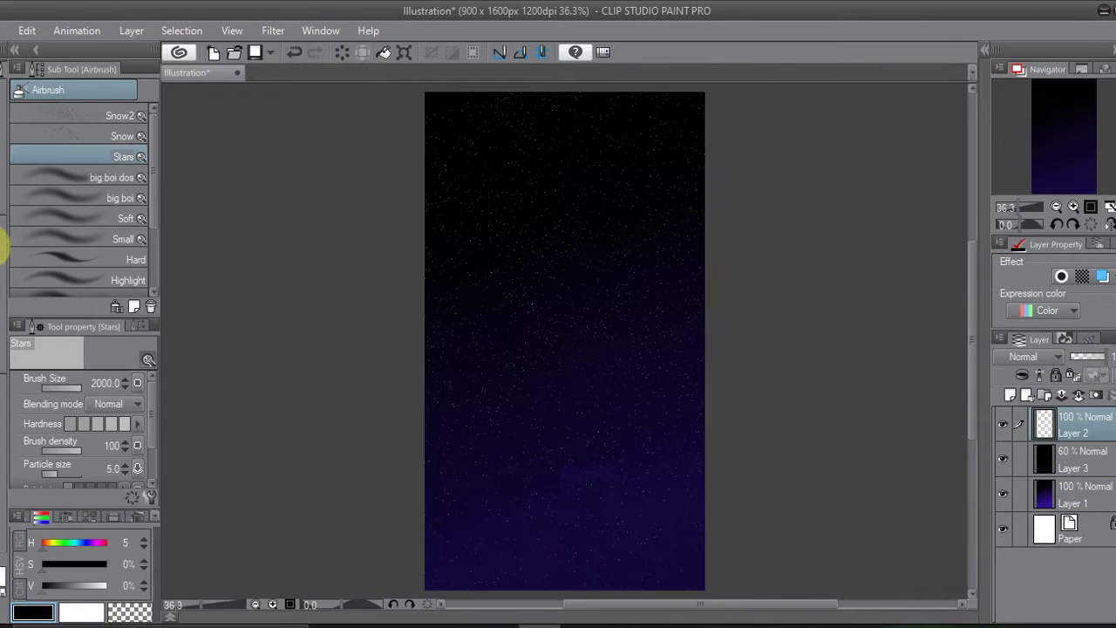
Step: Merge the black overlay and the gradient layer down into the Paper layer, keeping the stars on their own layer
key("p")
left_click(1002, 458)
key("ctrl+e")
left_click(1081, 458)
key("ctrl+e")
Step: Stamp a white moon disc in the middle of the canvas on a new layer with the Thicc-pen at size 800
left_click(1010, 395)
left_click(113, 157)
key("x")
left_click(147, 326)
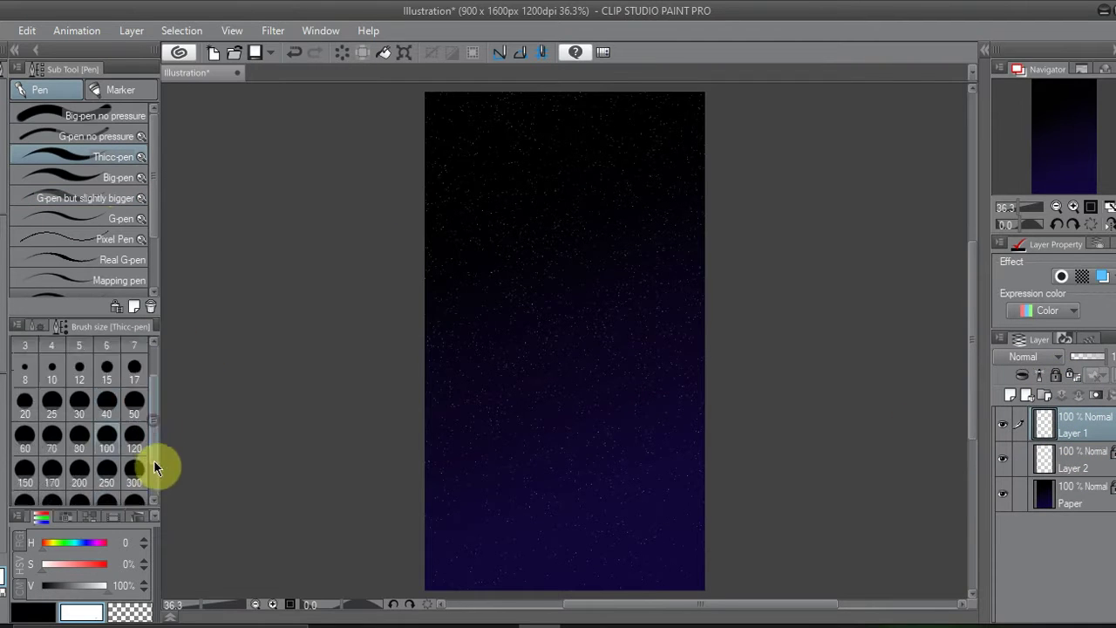
left_click(134, 450)
left_click(606, 238)
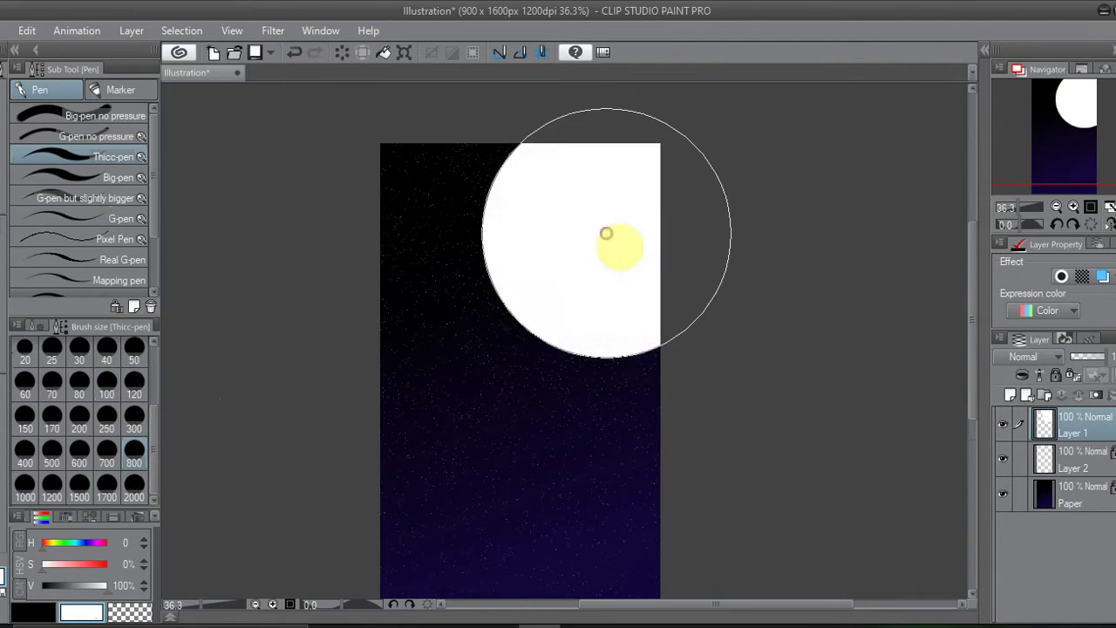
key("ctrl+z")
left_click(591, 340)
Step: Enlarge the moon to 158% in the canvas's upper-right area and place its layer below the stars layer
left_click(7, 111)
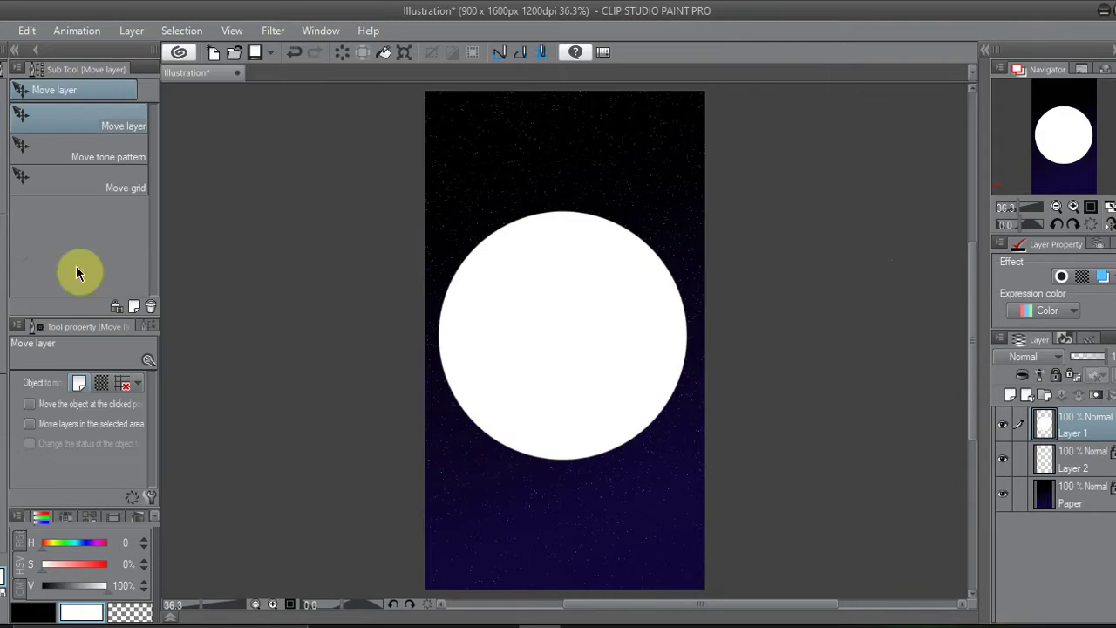
left_click_drag(593, 523, 677, 326)
left_click(1056, 208)
left_click(1057, 208)
key("ctrl+t")
left_click_drag(650, 361, 750, 461)
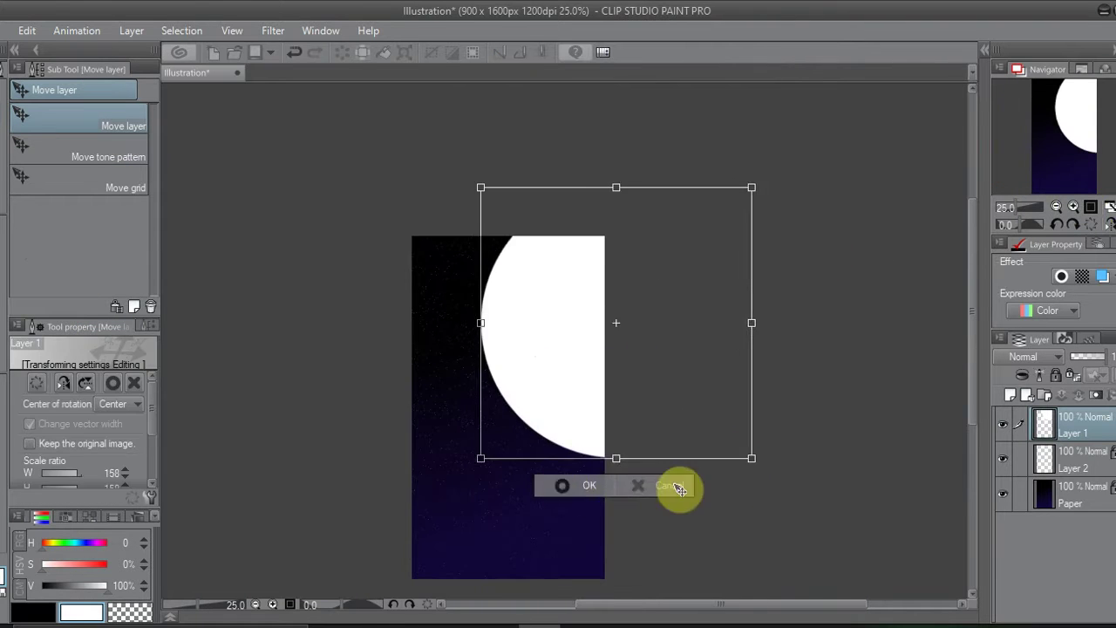
left_click(675, 485)
key("ctrl+0")
left_click_drag(1080, 427, 1079, 462)
Step: Shade the moon in soft blue-grey on a new clipped layer with the big boi dos airbrush at size 300, and merge it down
left_click(1011, 395)
key("x")
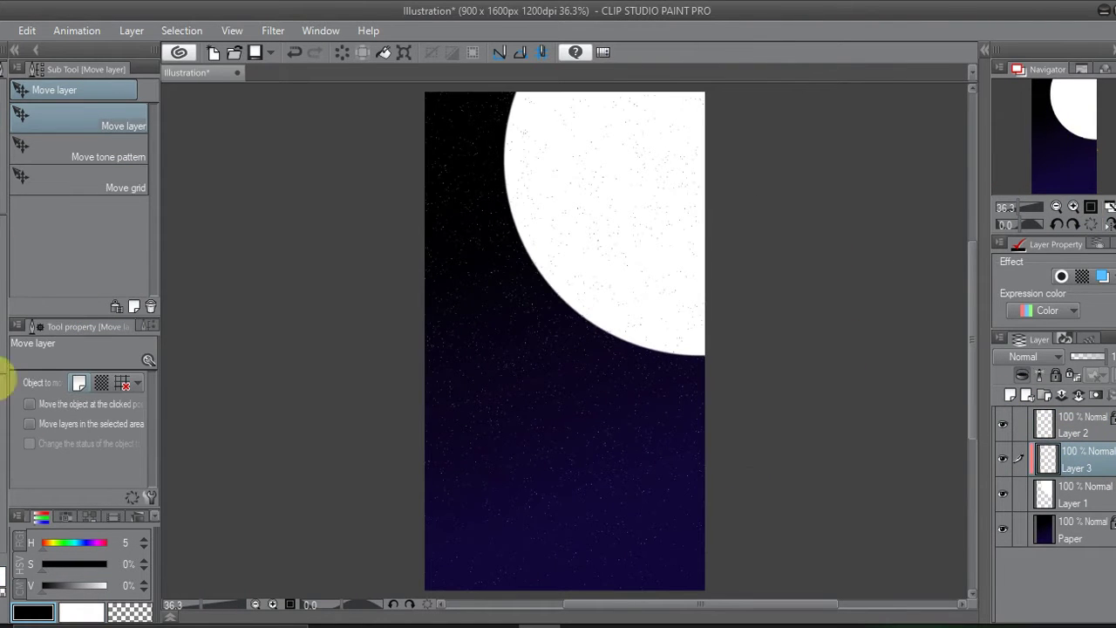
left_click(9, 300)
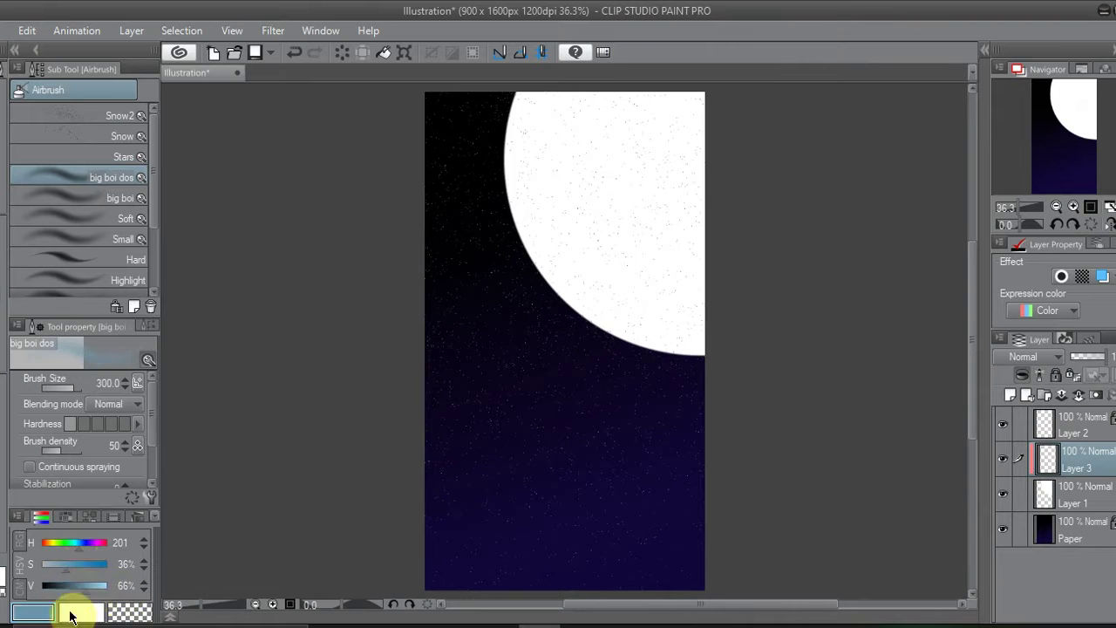
scroll(506, 112, "down", 1)
mouse_move(506, 111)
left_mouse_down()
mouse_move(668, 184)
mouse_move(637, 354)
mouse_move(762, 386)
left_mouse_up()
key("ctrl+0")
key("ctrl+e")
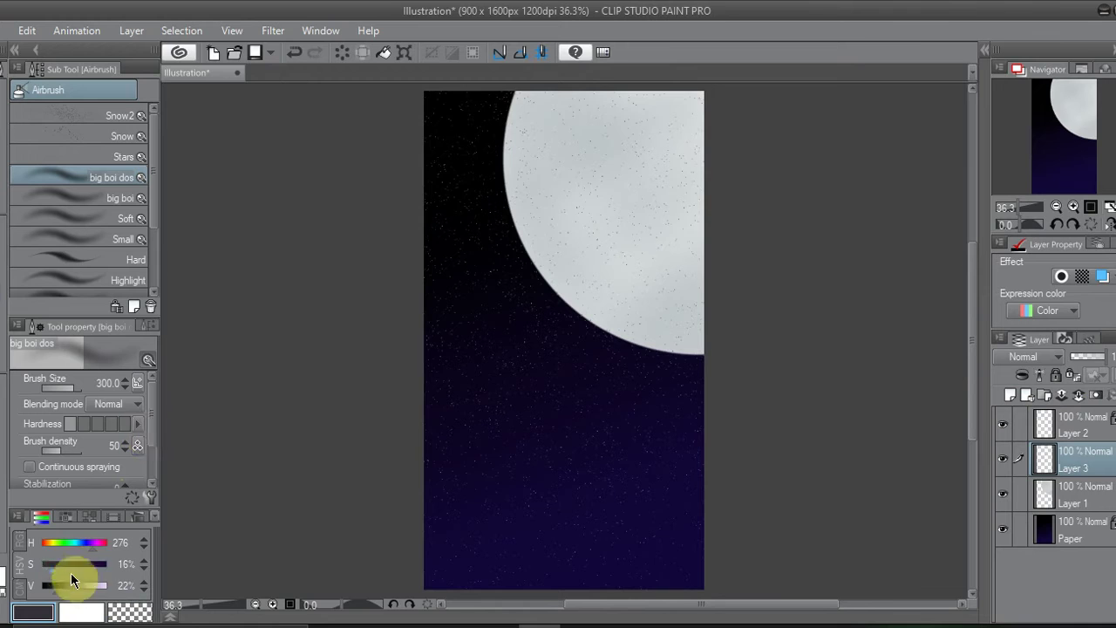
Step: Airbrush a wide dark grey cloud band across the moon's lower part on Layer 3, and move the stars layer beneath the moon
left_click(1074, 140)
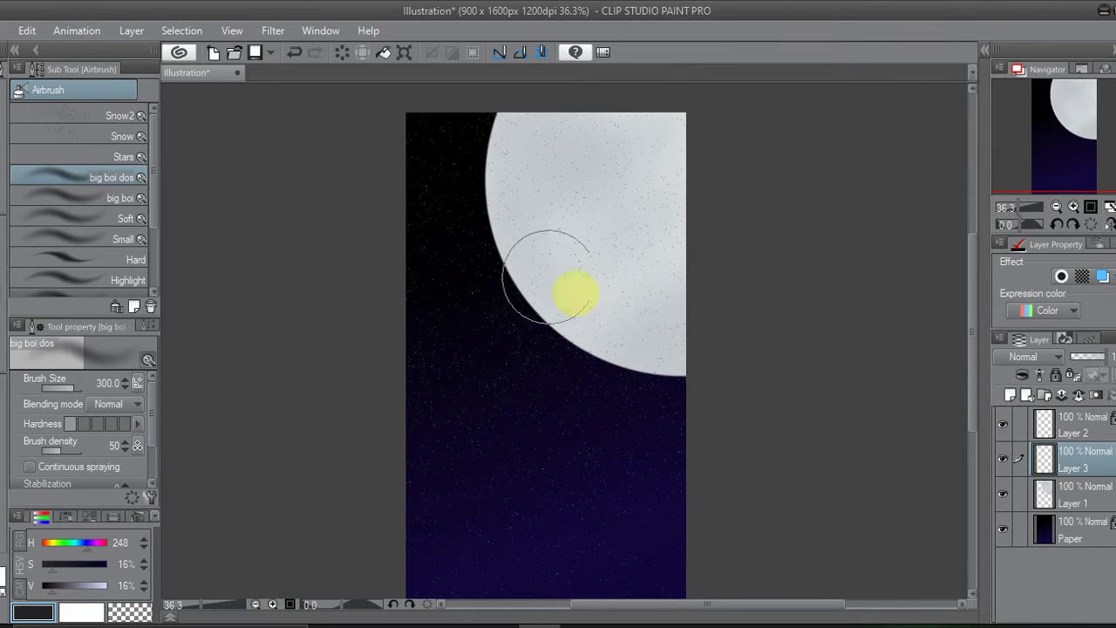
left_click(1073, 424)
left_click(1003, 424)
left_click(1043, 455)
mouse_move(689, 261)
left_mouse_down()
mouse_move(379, 323)
mouse_move(685, 384)
left_mouse_up()
mouse_move(1068, 457)
left_mouse_down()
mouse_move(1062, 417)
mouse_move(1078, 439)
mouse_move(1061, 515)
left_mouse_up()
Step: Shade the cloud band with near-black on a new clipped layer using the big boi dos airbrush, and merge it into the cloud
key("ctrl+shift+n")
mouse_move(697, 344)
left_mouse_down()
mouse_move(444, 329)
mouse_move(448, 368)
left_mouse_up()
left_click(50, 589)
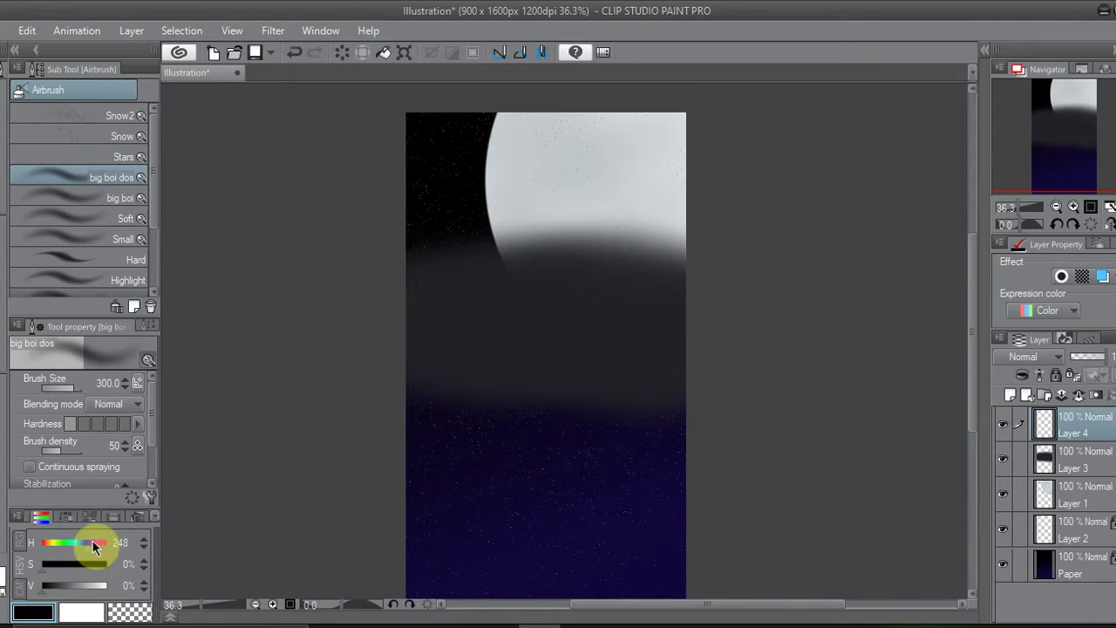
left_click_drag(545, 214, 467, 244)
mouse_move(1073, 425)
left_mouse_down()
mouse_move(1055, 520)
mouse_move(1017, 386)
left_mouse_up()
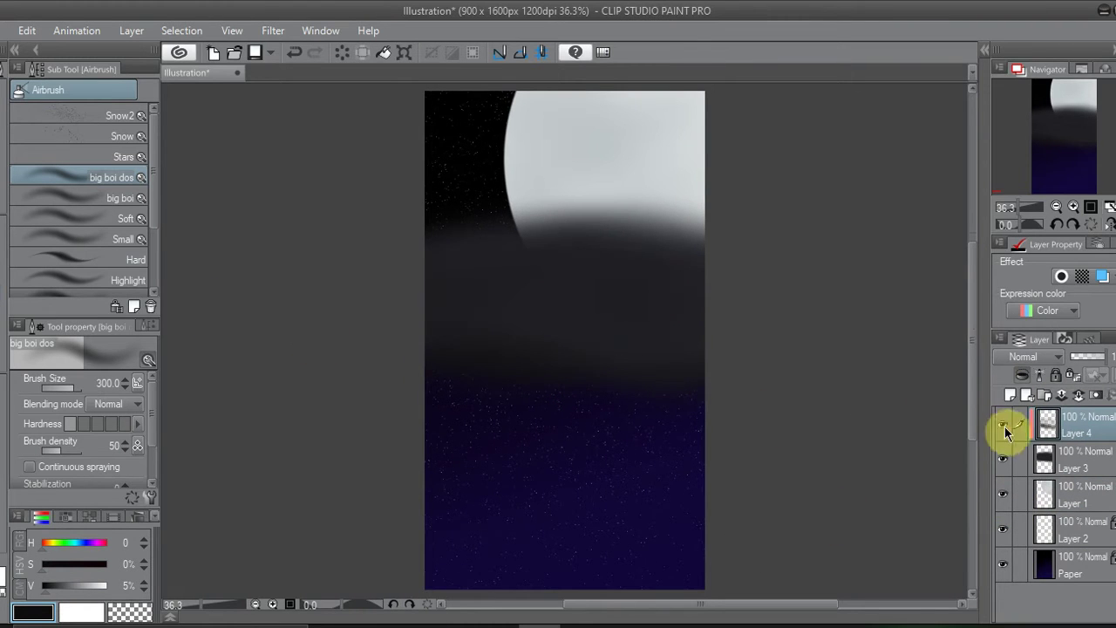
key("ctrl+z")
Step: Paint gently rolling light grey snowy ground along the bottom of the canvas on a new layer with the pen
key("p")
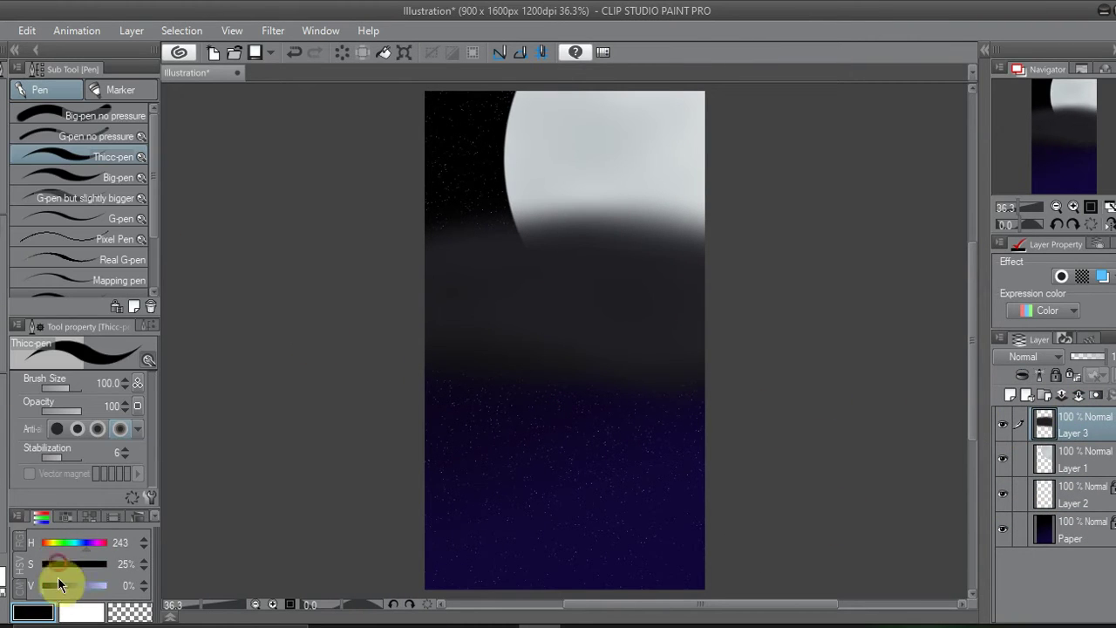
left_click(44, 570)
left_click(1073, 206)
left_click(1065, 179)
left_click(1010, 395)
mouse_move(828, 458)
left_mouse_down()
mouse_move(397, 444)
mouse_move(381, 480)
mouse_move(884, 448)
left_mouse_up()
left_click(1071, 169)
left_click(1003, 424)
left_click(1003, 424)
Step: Texture the ground on a new clipped layer with white Running color spray at 29% opacity, and merge it down
left_click(1010, 395)
left_click(4, 360)
left_click(81, 612)
scroll(87, 201, "down", 1)
left_click(143, 270)
mouse_move(467, 467)
left_mouse_down()
mouse_move(539, 445)
mouse_move(717, 468)
left_mouse_up()
left_click(1079, 358)
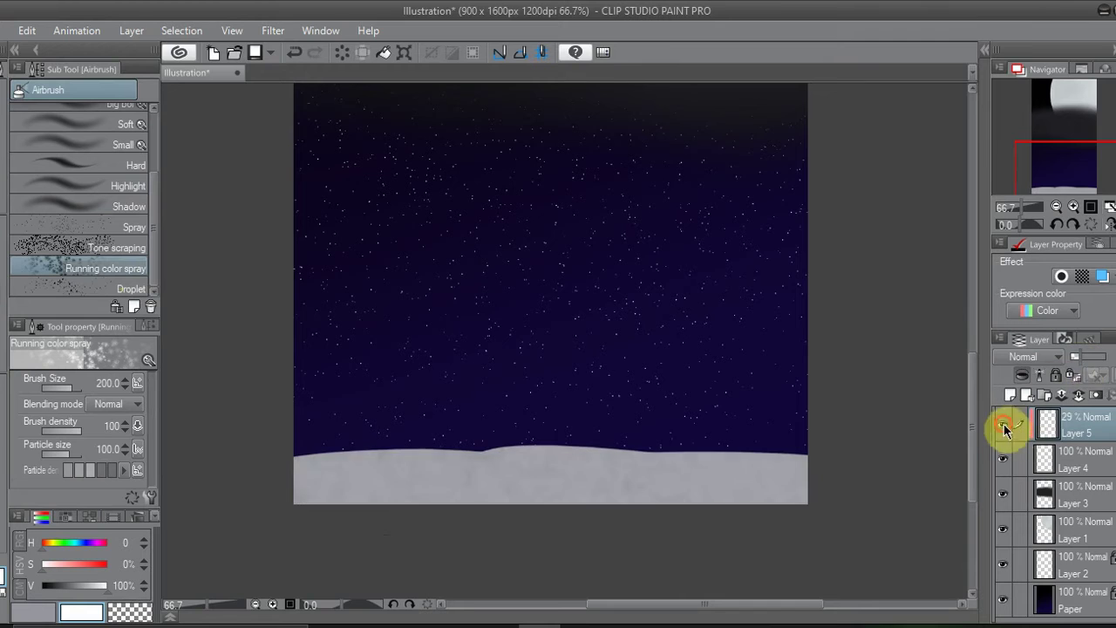
key("ctrl+z")
key("ctrl+0")
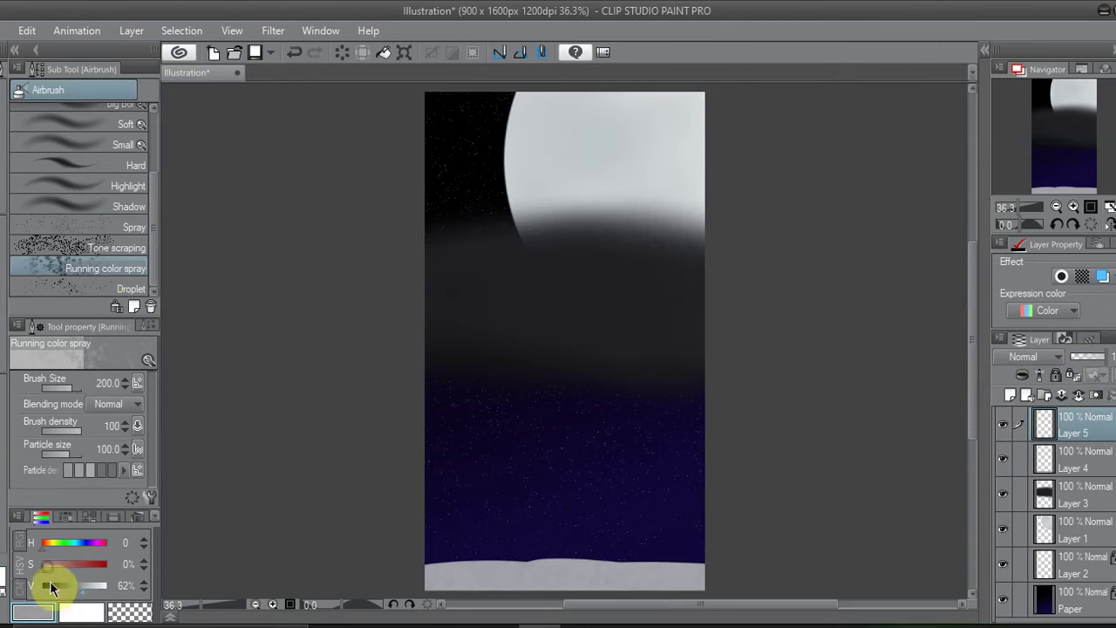
Step: Draw a narrow filled black rectangle as a tree trunk on the ground's left side, on a new layer
left_click_drag(51, 586, 39, 587)
key("p")
scroll(1071, 204, "up", 5)
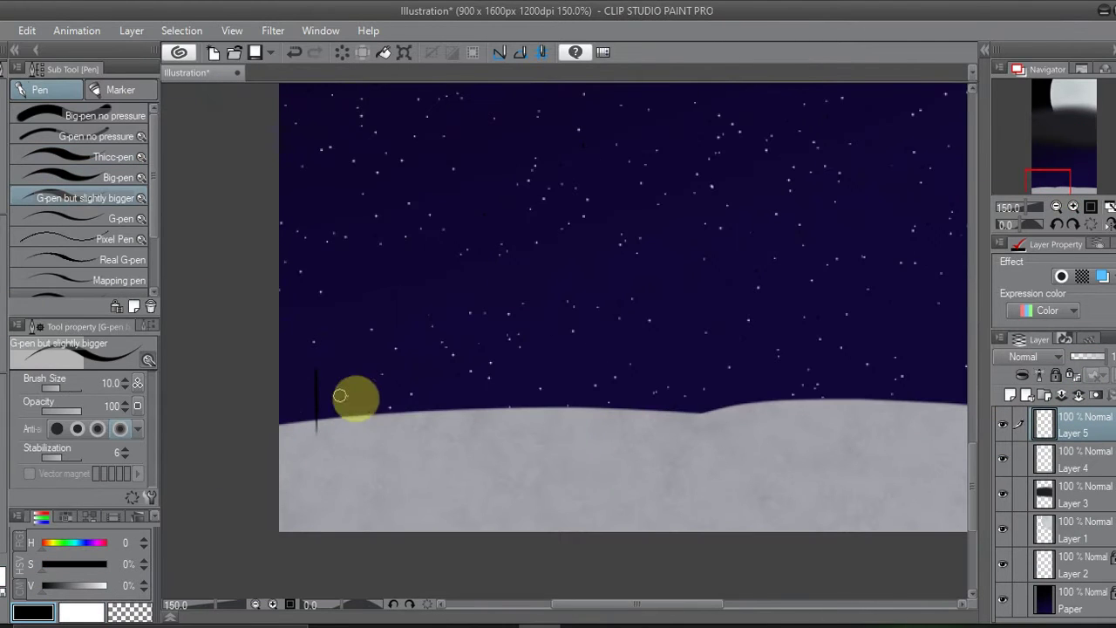
key("u")
left_click_drag(316, 344, 351, 452)
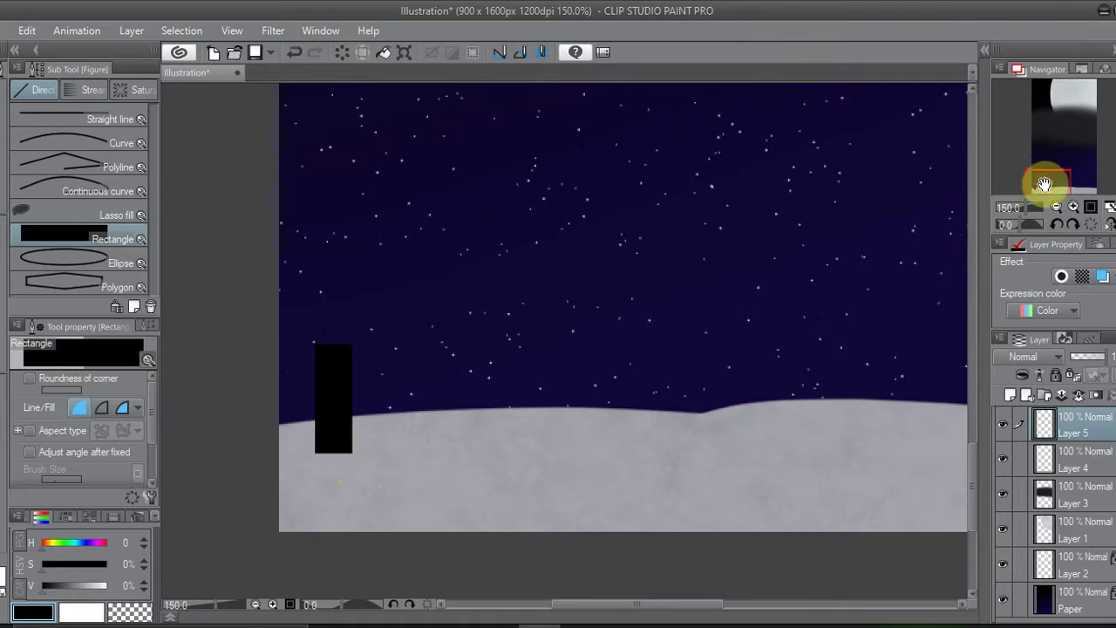
left_click_drag(1041, 179, 1041, 174)
left_click(91, 165)
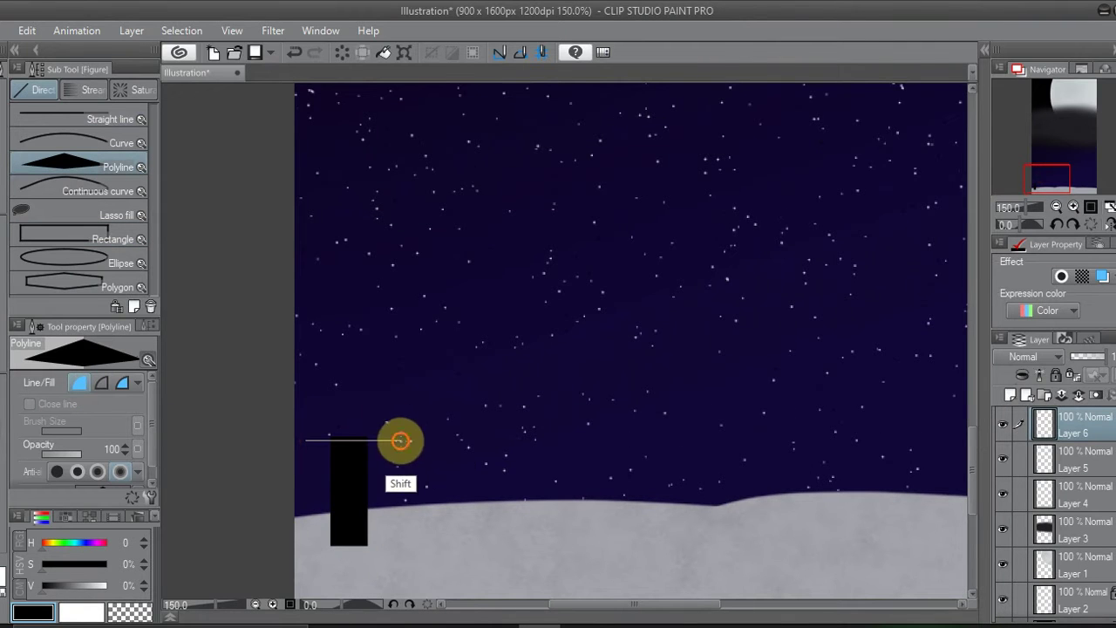
double_click(343, 398)
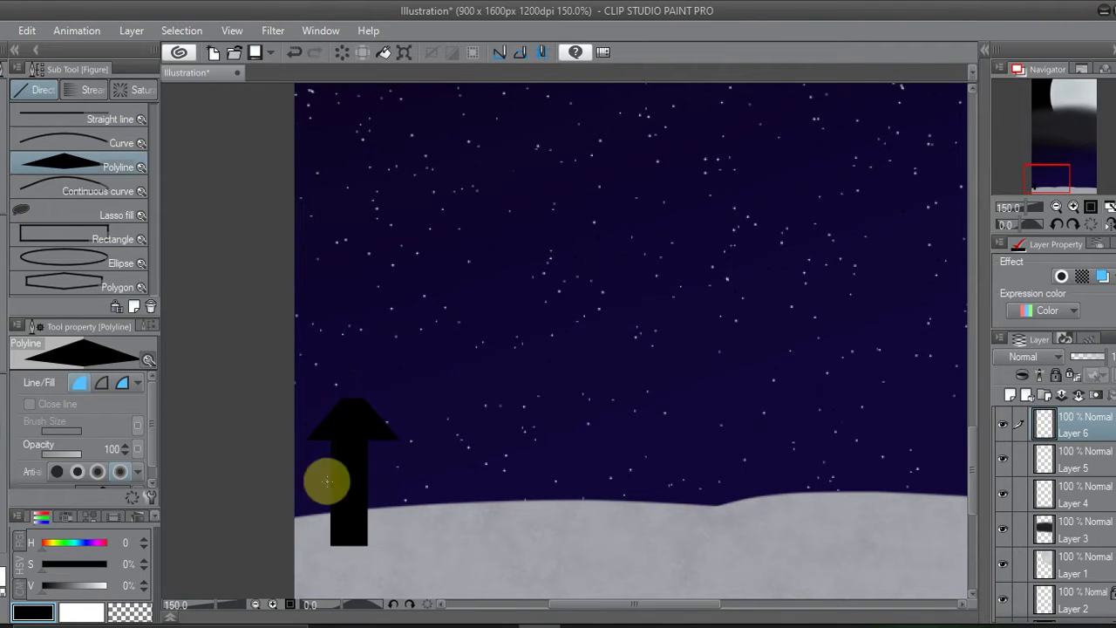
key("k")
left_click_drag(352, 391, 352, 361)
key("ctrl+z")
key("ctrl+z")
key("ctrl+z")
key("ctrl+z")
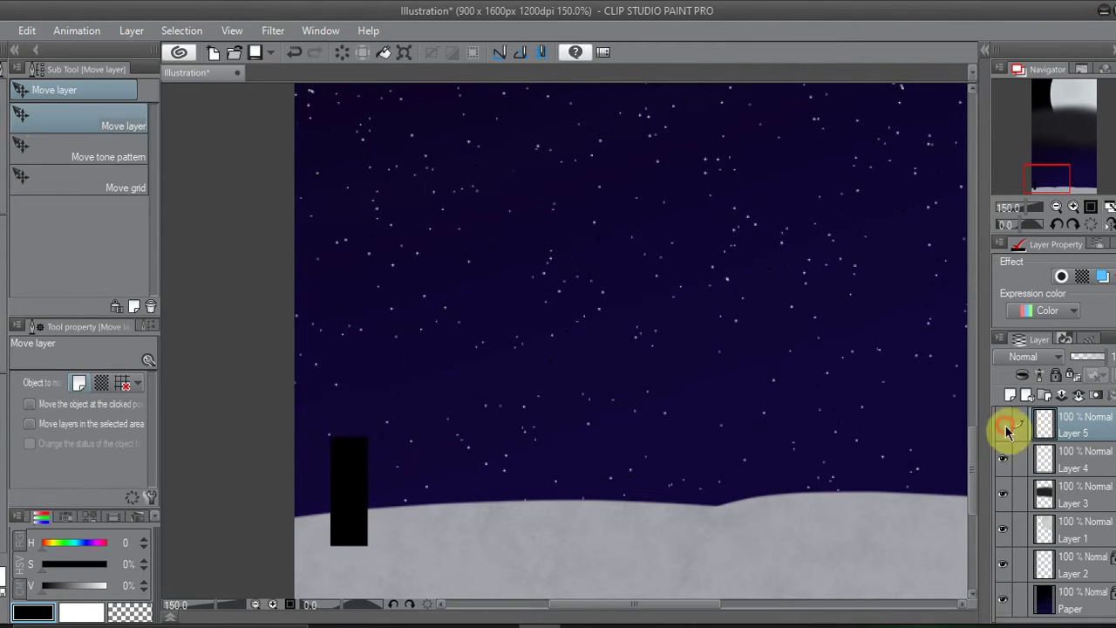
Step: Paint a pointed black fir crown over the trunk on a new layer with the Big-pen at size 30, and adjust it with a transform
key("p")
mouse_move(361, 436)
left_mouse_down()
mouse_move(349, 331)
mouse_move(334, 515)
mouse_move(324, 475)
left_mouse_up()
key("h")
key("h")
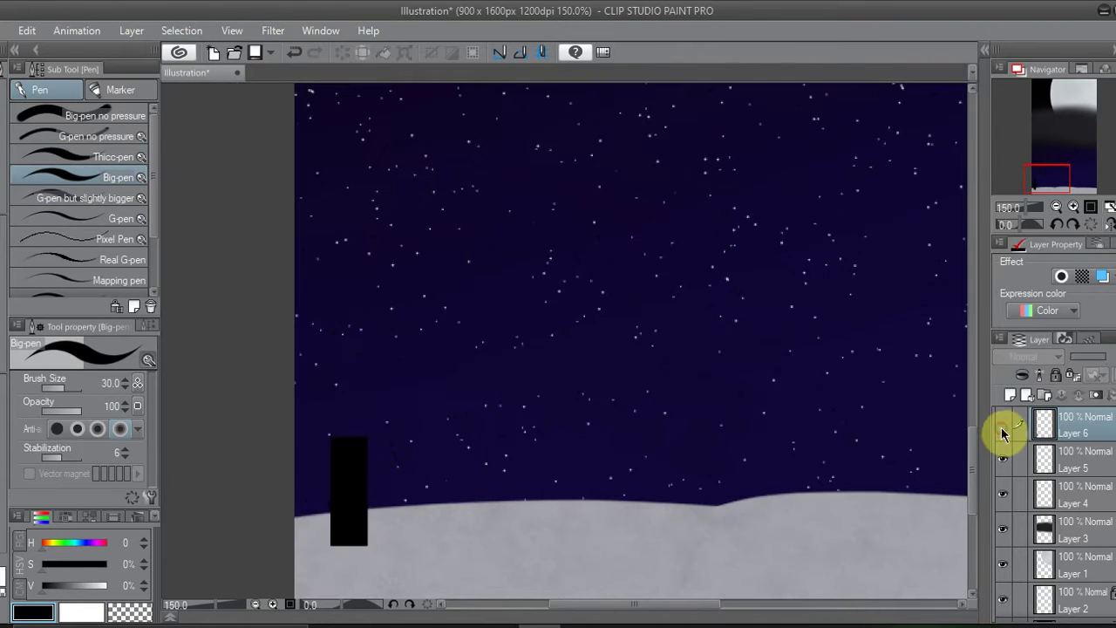
key("ctrl+t")
key("k")
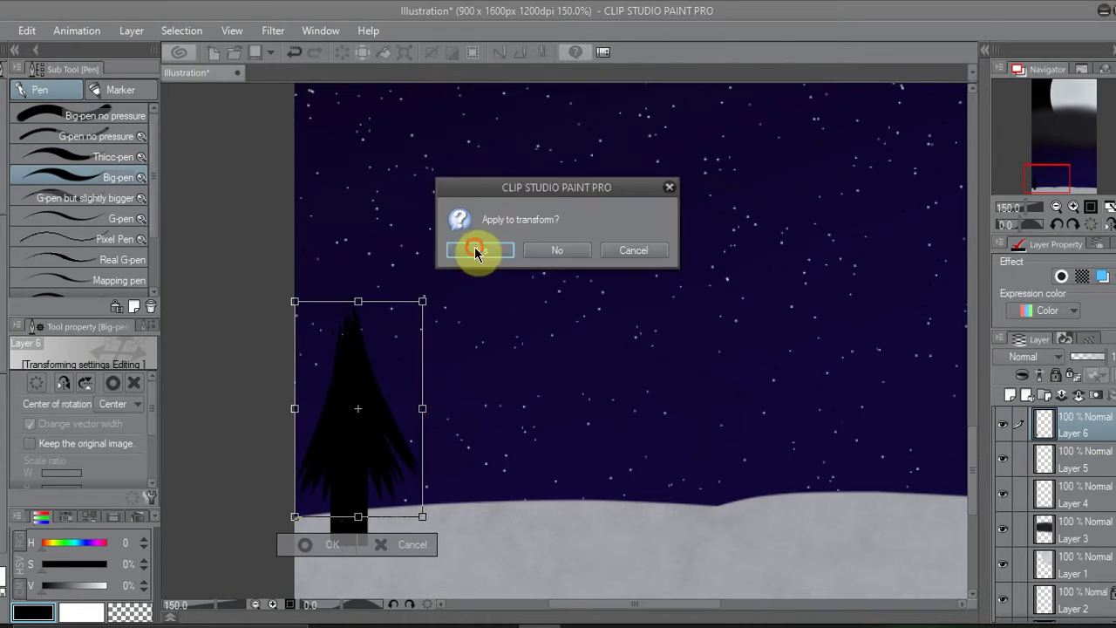
left_click(473, 249)
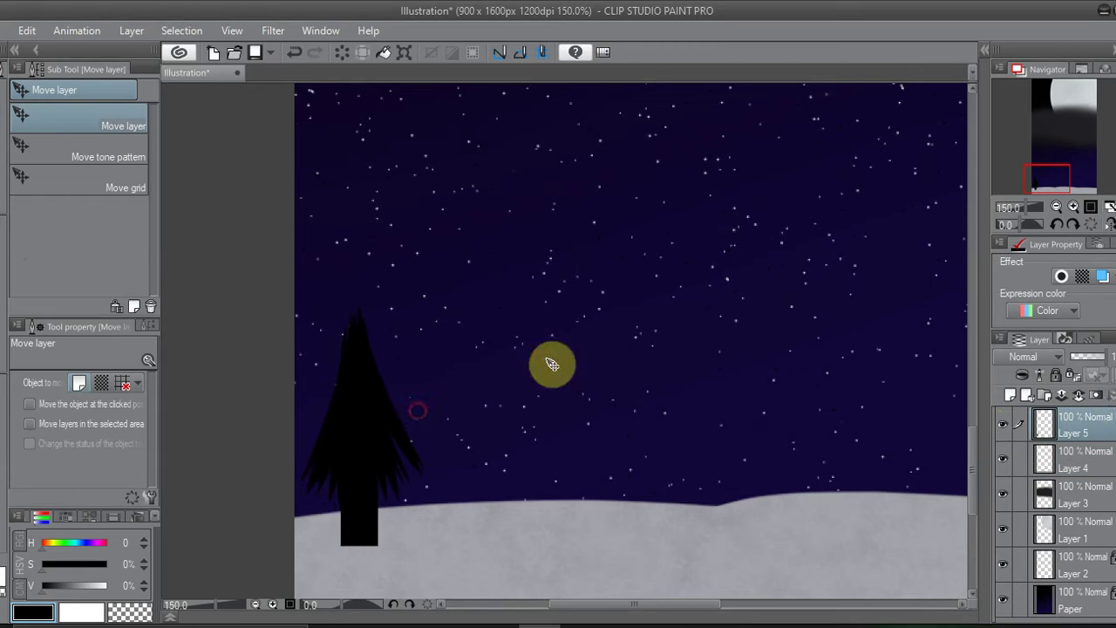
Step: Duplicate the finished tree several times and arrange the copies in an overlapping row along the left part of the ground
left_click_drag(1052, 175, 1054, 177)
left_click_drag(391, 498, 568, 511)
left_click_drag(1073, 170, 1081, 169)
left_click_drag(481, 455, 530, 441)
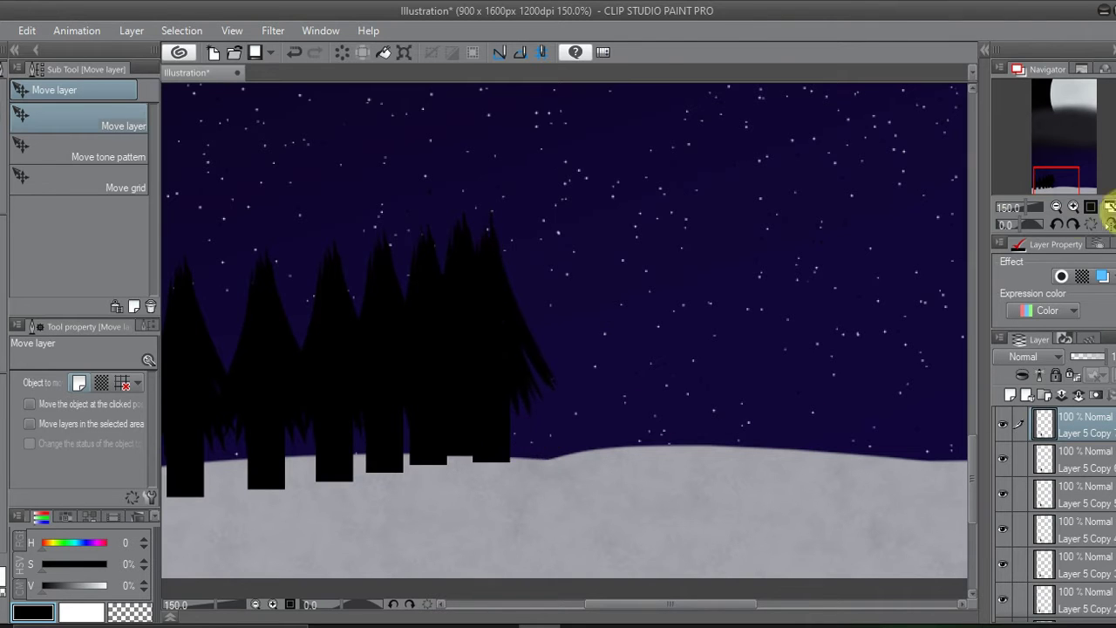
Step: Merge the row of tree copies into Layer 5 and hide the separate single tree on the Layer 5 Copy layer
left_click(1110, 207)
left_click(1101, 392)
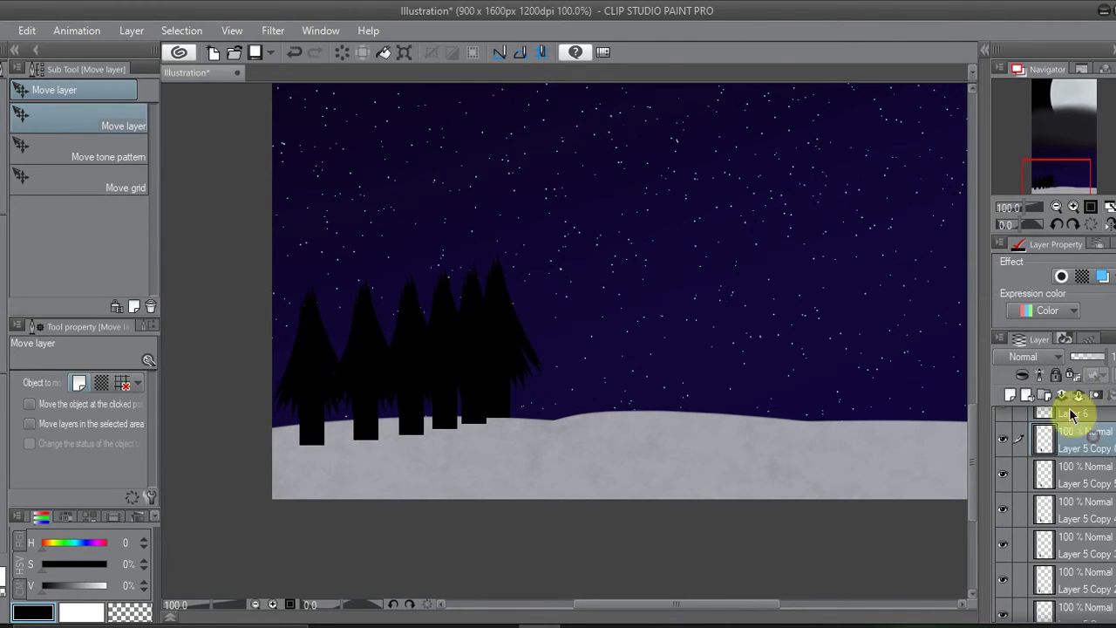
left_click(1078, 397)
left_click(1002, 460)
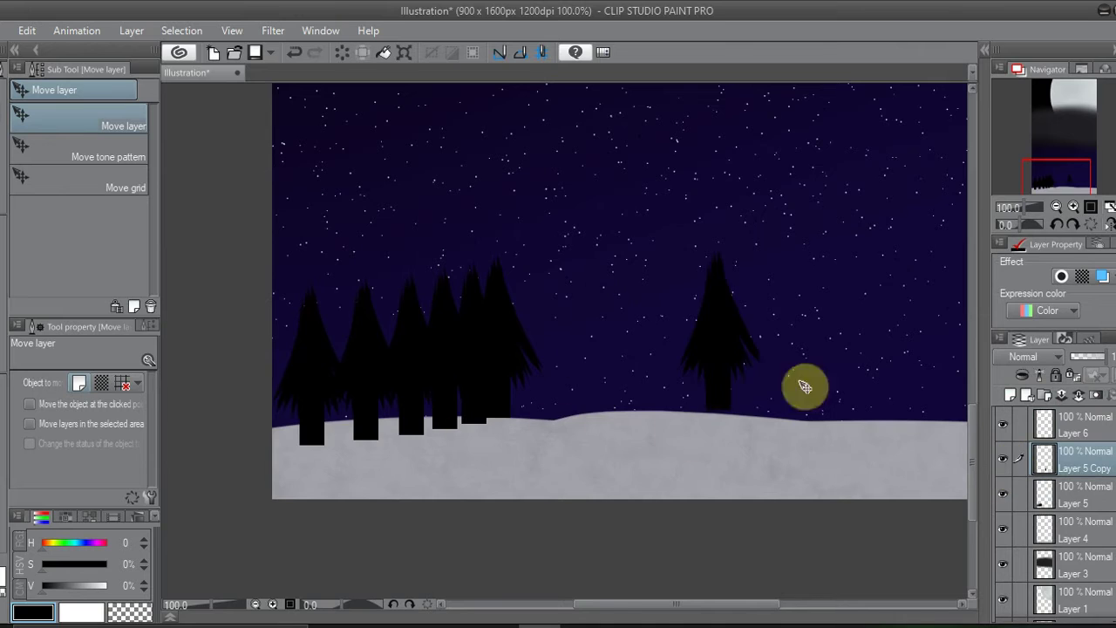
left_click(1003, 460)
Step: Paint snow over the left tree row's trunk bases on Layer 6 in the sampled snow grey, using G-pen but slightly bigger at size 10
left_click(5, 207)
left_click(390, 504)
key("p")
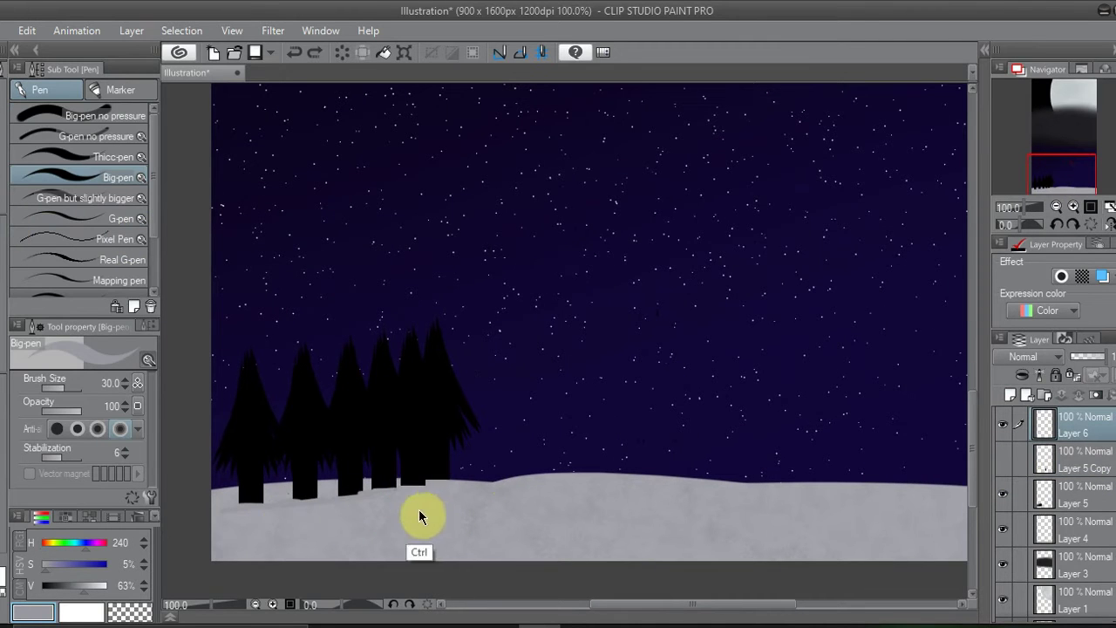
left_click(83, 115)
left_click(1073, 206)
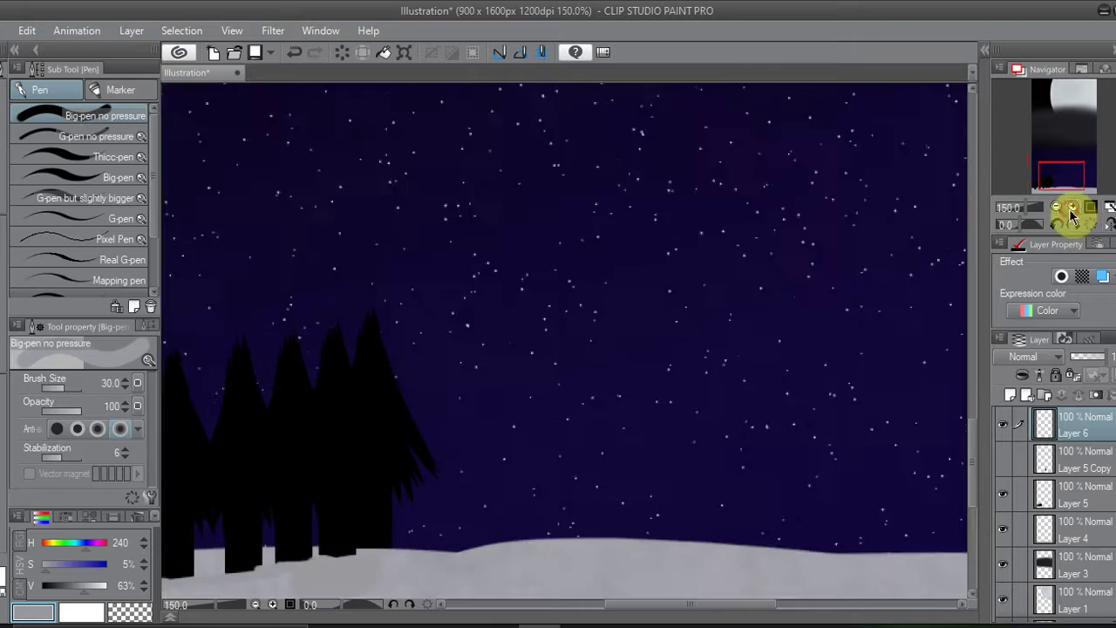
left_click(83, 198)
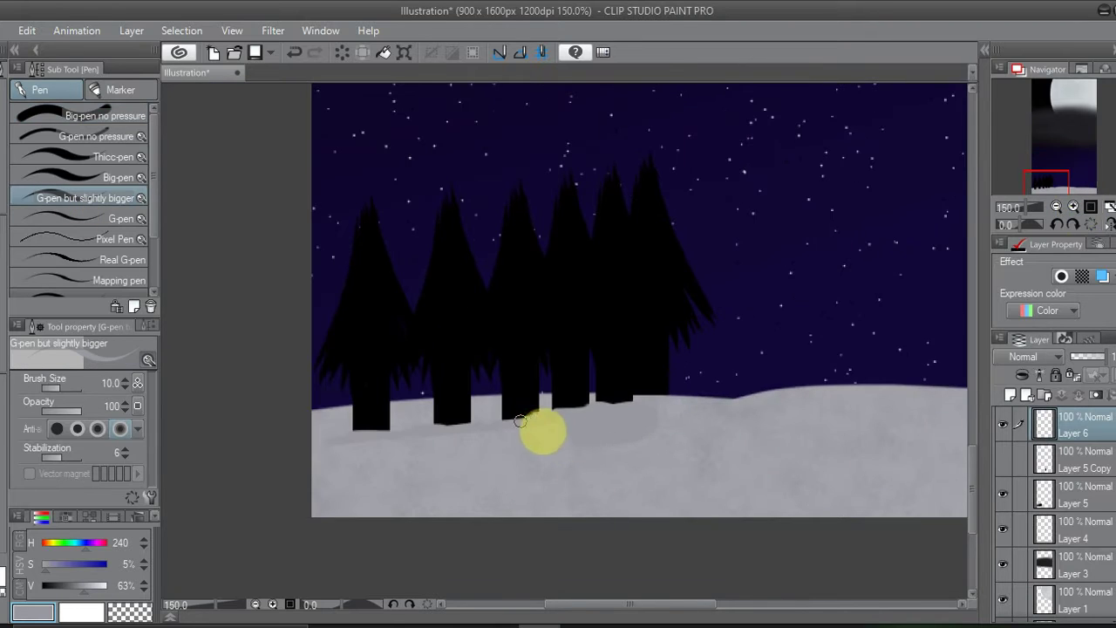
Step: Spray white Running color spray texture over the new snow patches on a clipped layer at 24% opacity, and merge it into Layer 6
left_click(1009, 397)
left_click(9, 331)
left_click_drag(465, 461, 573, 428)
left_click_drag(1094, 357, 1078, 376)
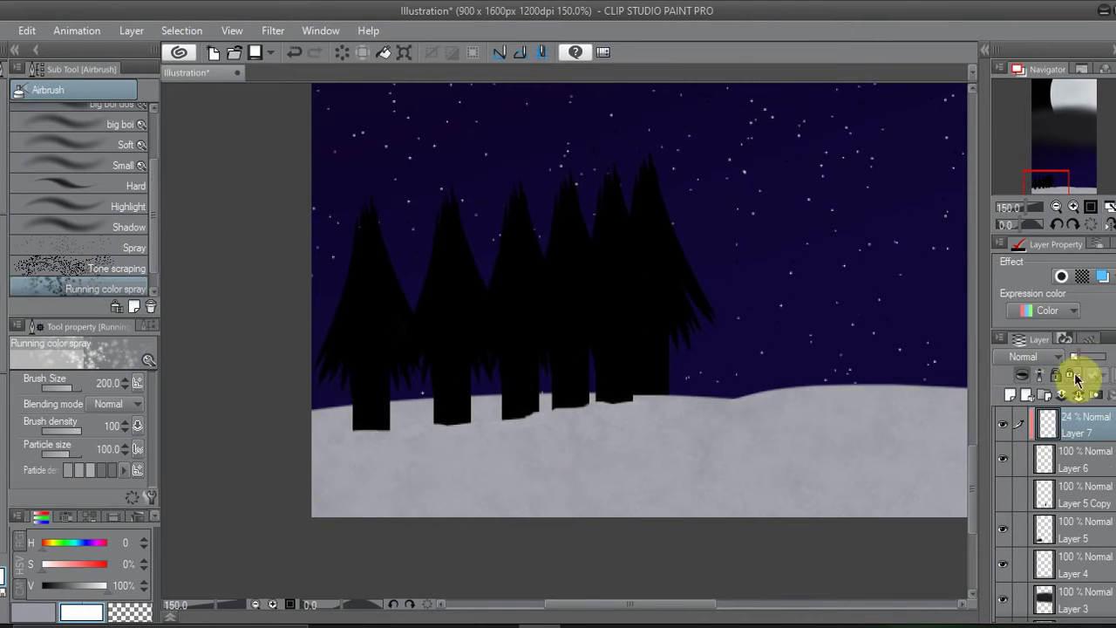
left_click(1001, 426)
left_click(1078, 395)
Step: Try to place a mirrored duplicate of the Layer 5 tree row on the right side of the ground
left_click(1073, 207)
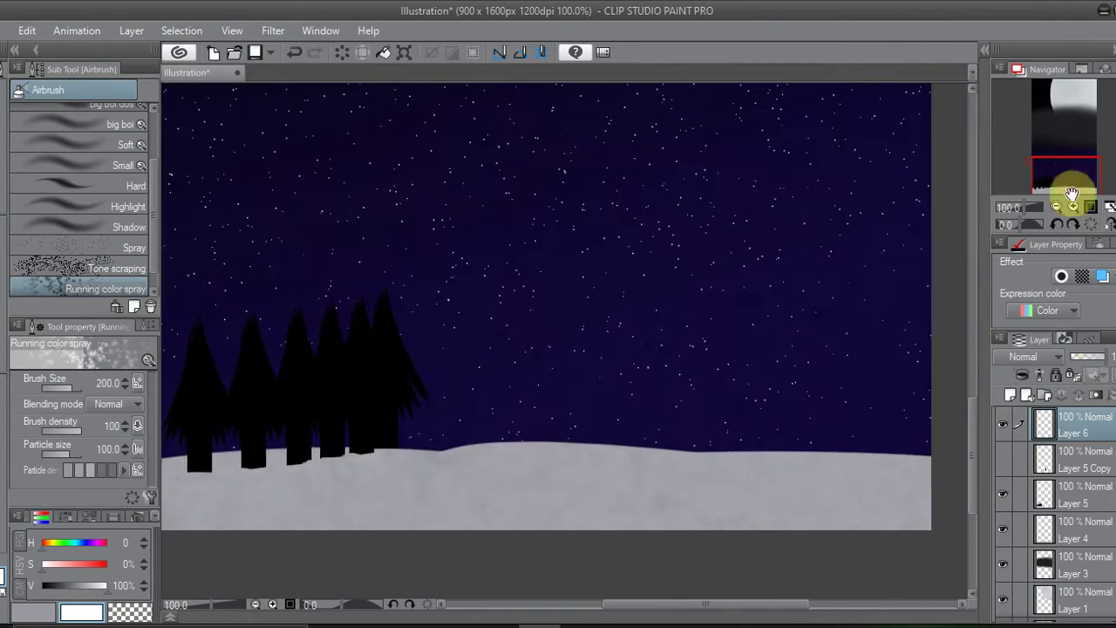
left_click(1073, 206)
left_click(1081, 494)
left_click(3, 163)
left_click_drag(443, 383, 713, 377)
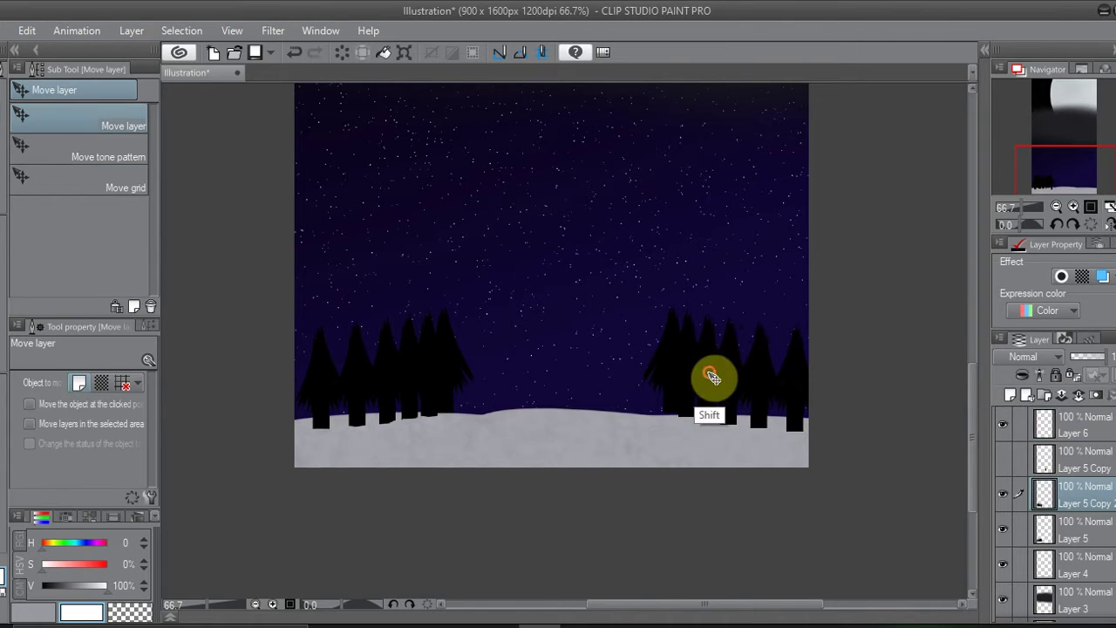
left_click(1103, 395)
Step: Place a horizontally mirrored duplicate of Layers 5 and 6 on the ground's right side and merge the copies into one layer
left_click_drag(1082, 424, 1046, 478)
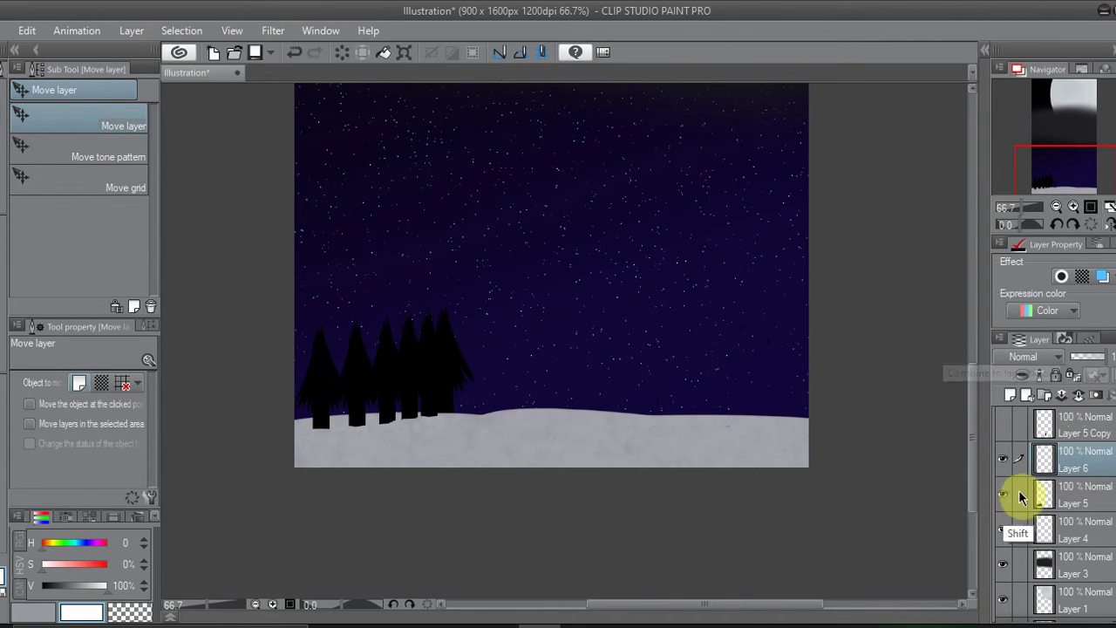
left_click(1025, 502, "shift")
key("ctrl+t")
left_click_drag(431, 424, 787, 419)
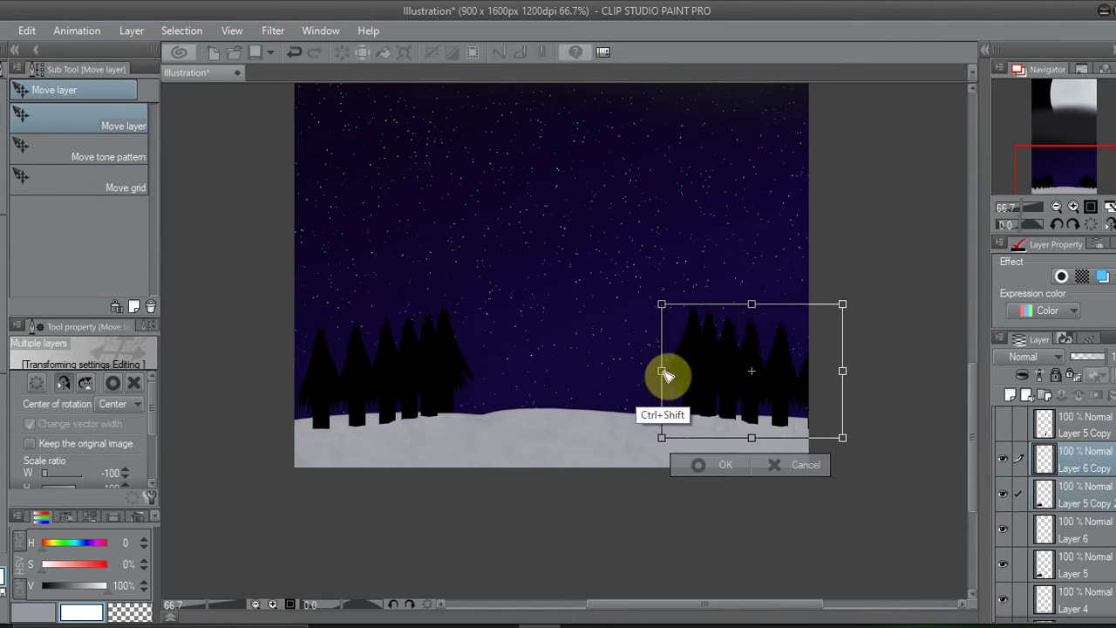
left_click(723, 466)
key("ctrl+z")
key("Return")
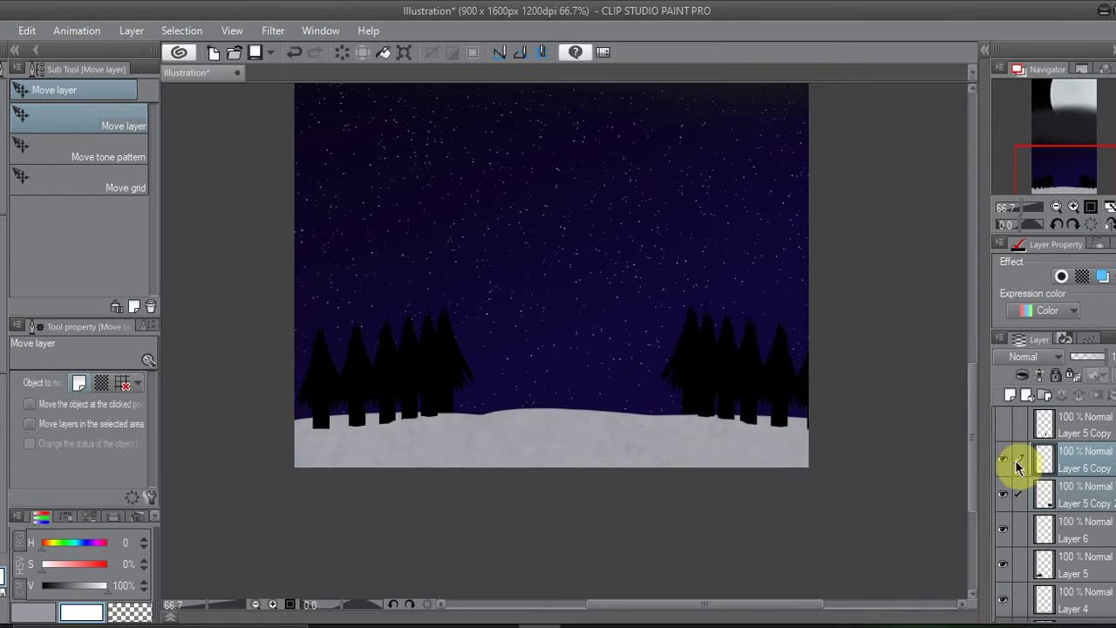
left_click(1062, 523)
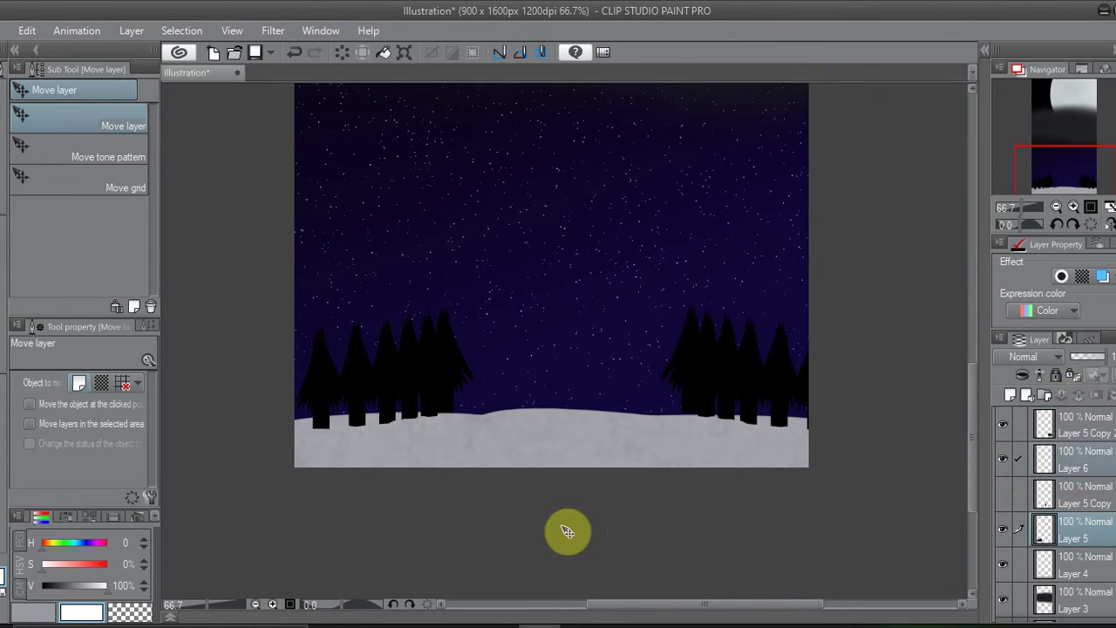
Step: Show the Layer 5 Copy layer and add offset duplicates to thicken the left row of trees
left_click(1003, 495)
left_click(1002, 458)
left_click(1052, 494)
left_click(1002, 494)
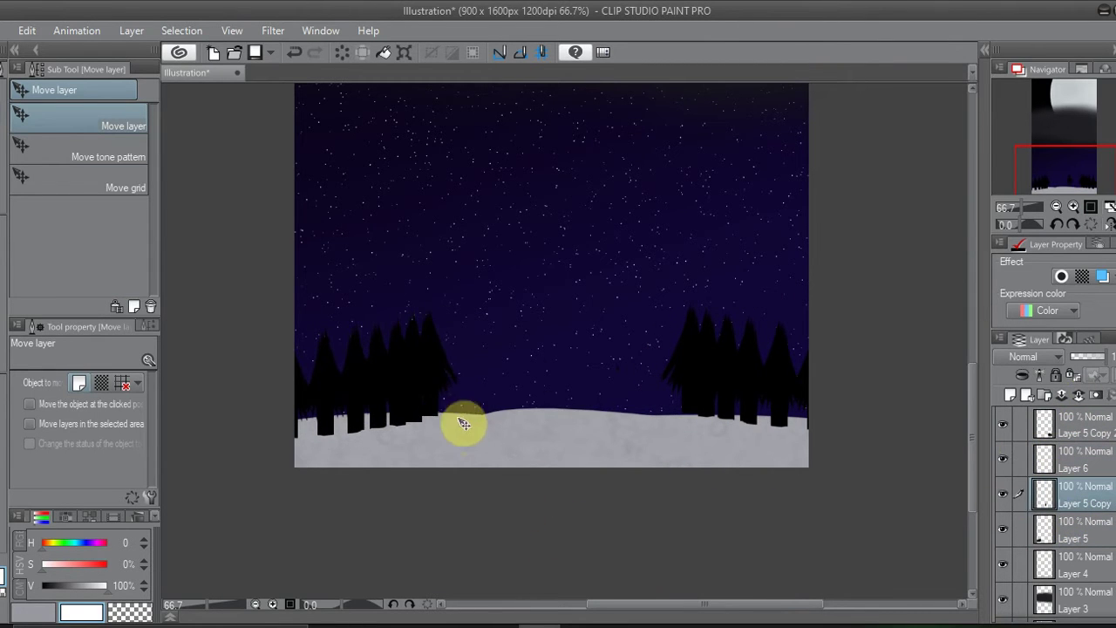
left_click(1055, 207)
left_click_drag(478, 466, 490, 457)
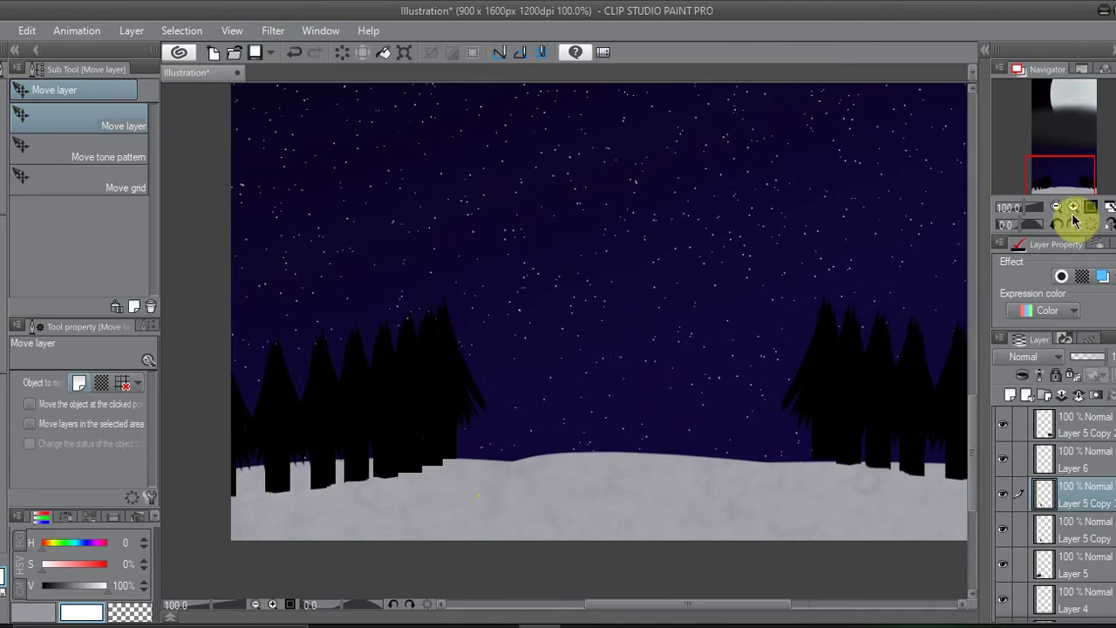
Step: Cover the thickened left row's trunk bases with snow grey on new Layer 7, using G-pen but slightly bigger at size 10
key("ctrl+plus")
left_click(1010, 394)
left_click(40, 611)
key("p")
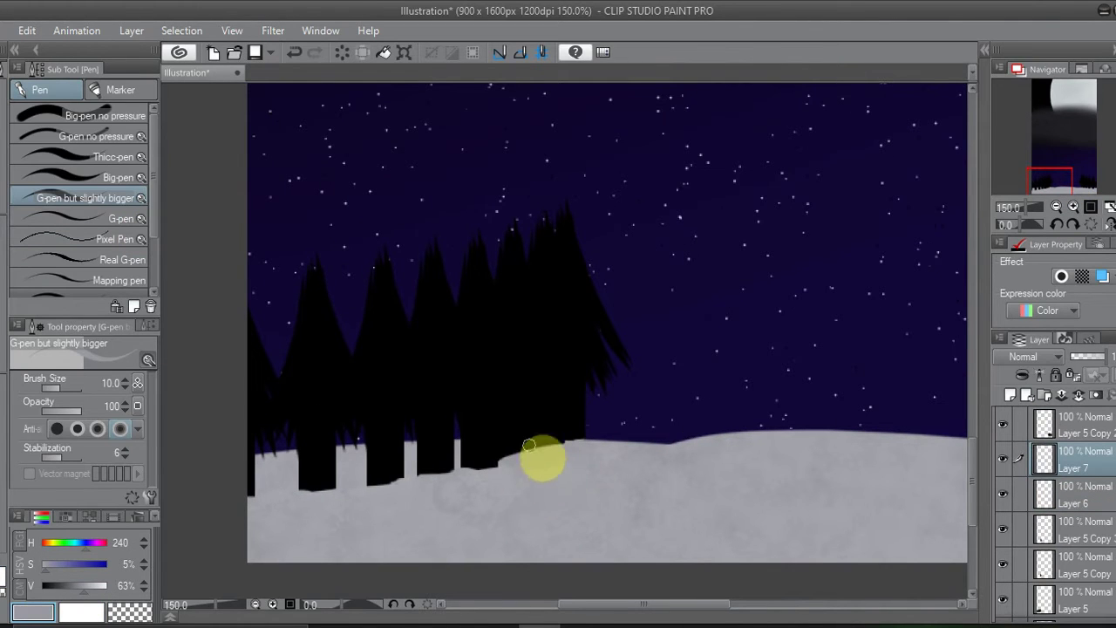
Step: Texture the new snow with white Running color spray on a clipped layer and merge the snow layers into Layer 6
left_click(81, 612)
left_click(1011, 394)
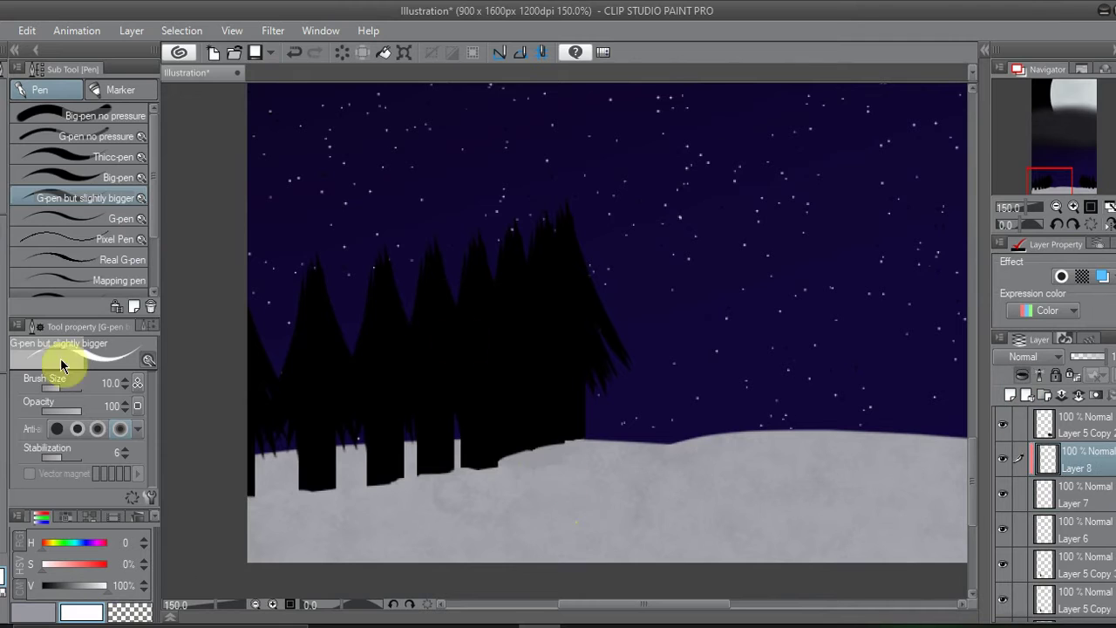
key("b")
left_click_drag(527, 447, 513, 441)
key("ctrl+z")
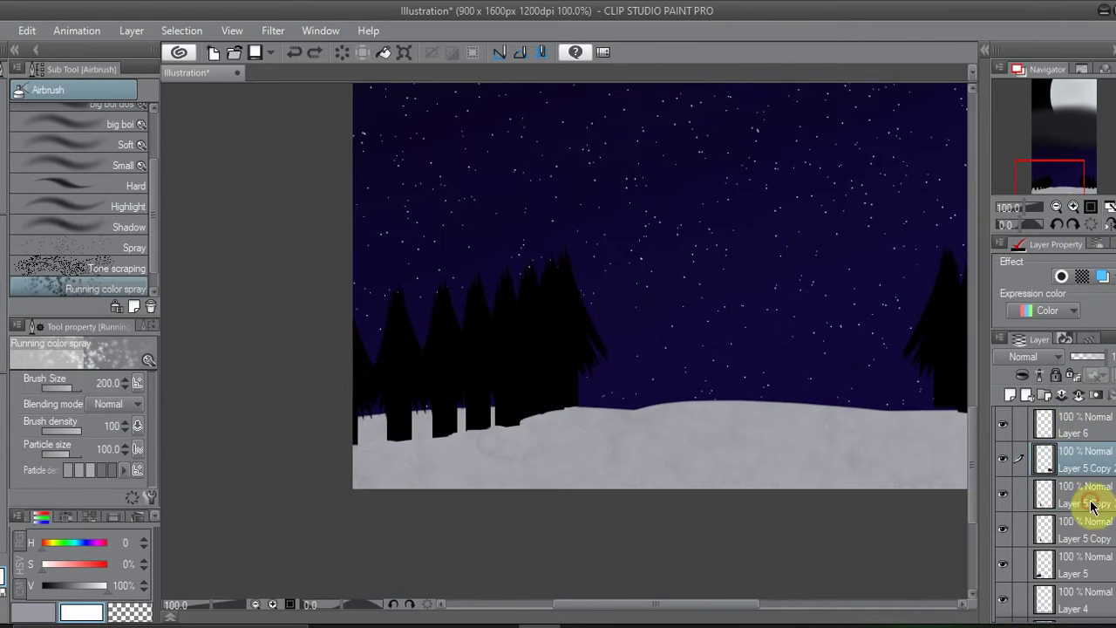
Step: Merge the left tree copies into Layer 5 and build a dense left forest from offset duplicates of that layer
left_click(1091, 506)
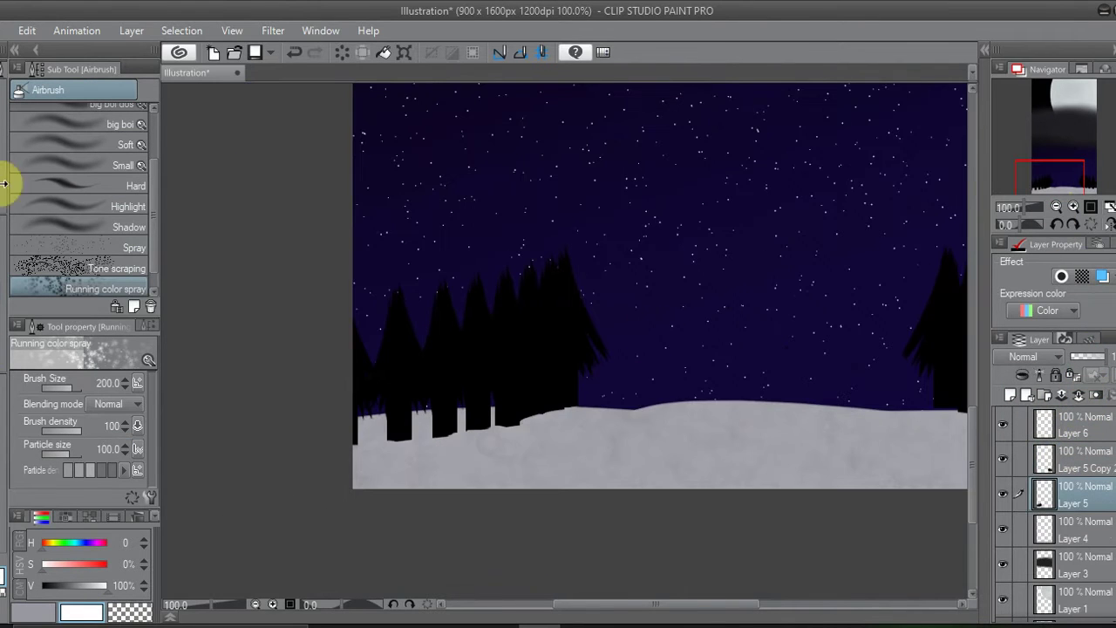
key("p")
key("k")
left_click_drag(1050, 176, 1056, 171)
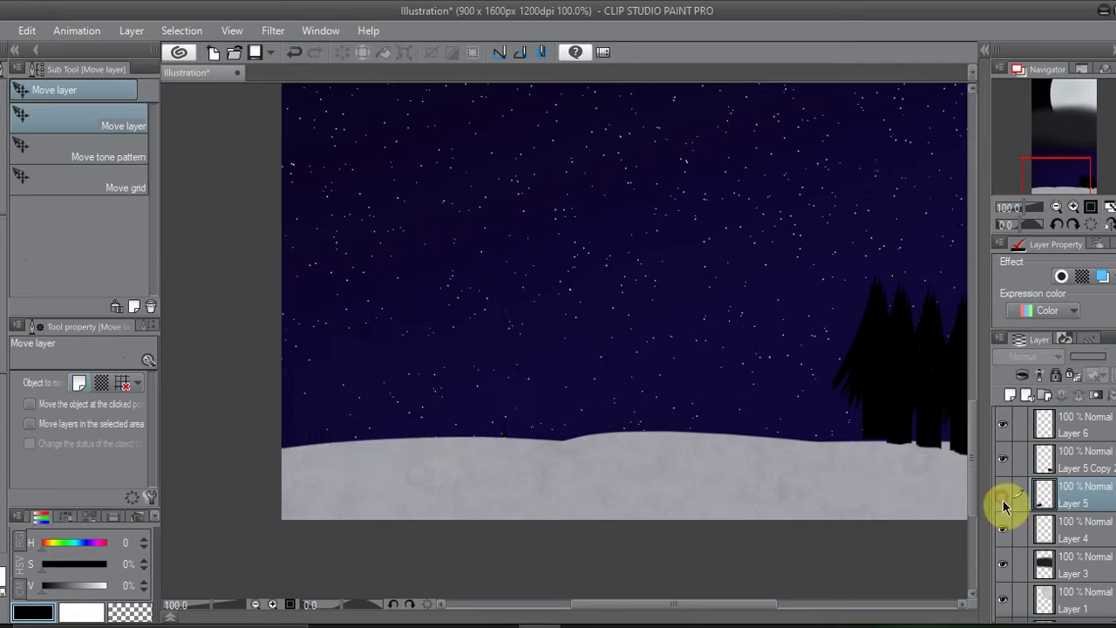
left_click(1002, 528)
left_click(1002, 459)
left_click(1002, 460)
left_click(1002, 529)
mouse_move(1077, 432)
left_mouse_down()
mouse_move(1072, 478)
mouse_move(1084, 446)
left_mouse_up()
left_click_drag(610, 593, 504, 573)
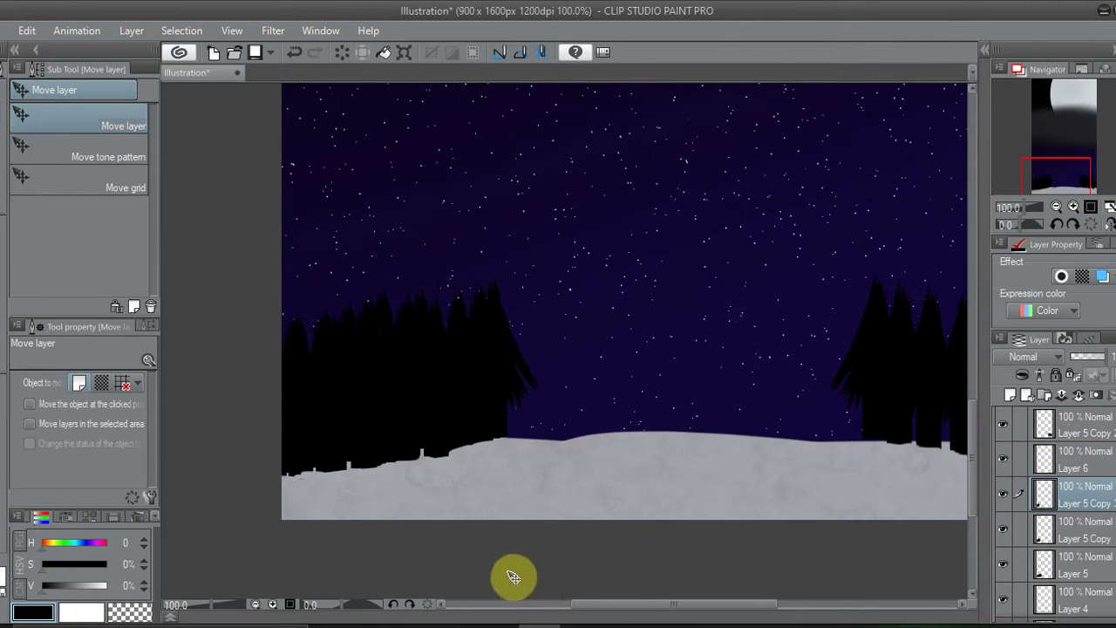
Step: Thicken the right forest with offset duplicates of its tree layer and merge them into a single Layer 5 Copy
left_click(1110, 210)
left_click_drag(1084, 401, 1084, 403)
scroll(687, 561, "right", 3)
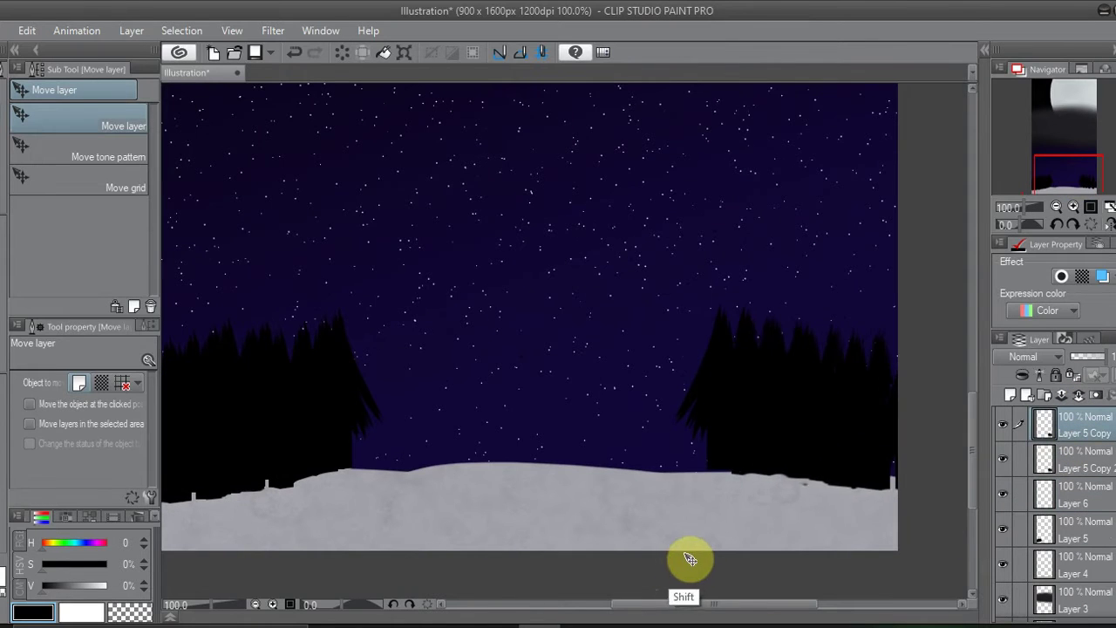
scroll(778, 519, "left", 3)
left_click_drag(1083, 468, 1031, 436)
left_click(1002, 424)
left_click(1003, 425)
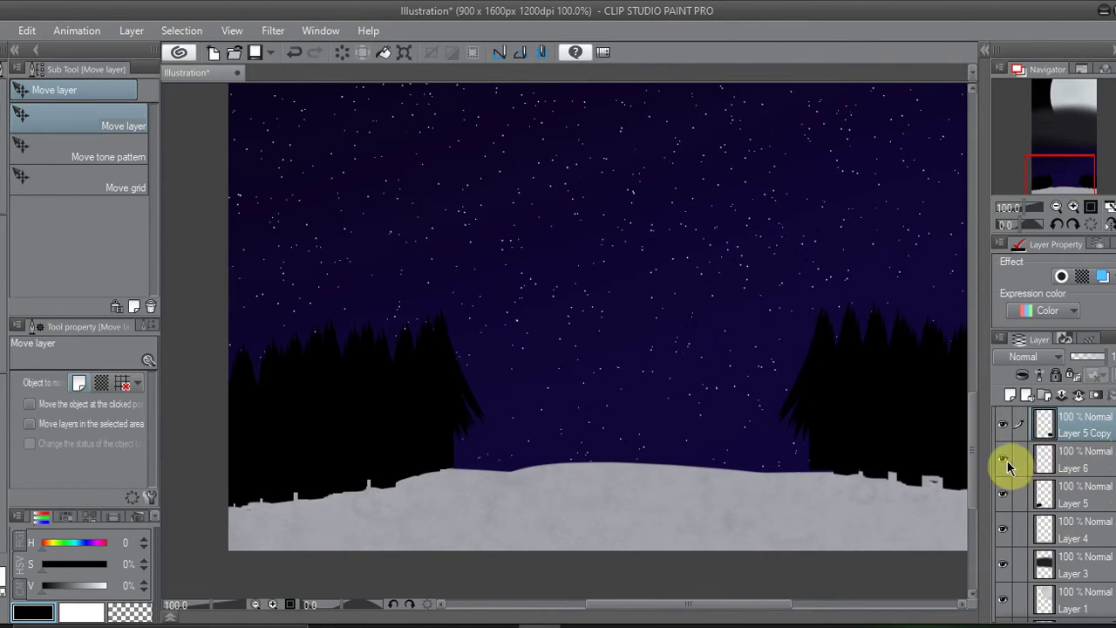
Step: Touch up the snow edge beneath the left forest in the sampled grey on a new Layer 7 placed below Layer 6
scroll(932, 489, "up", 2)
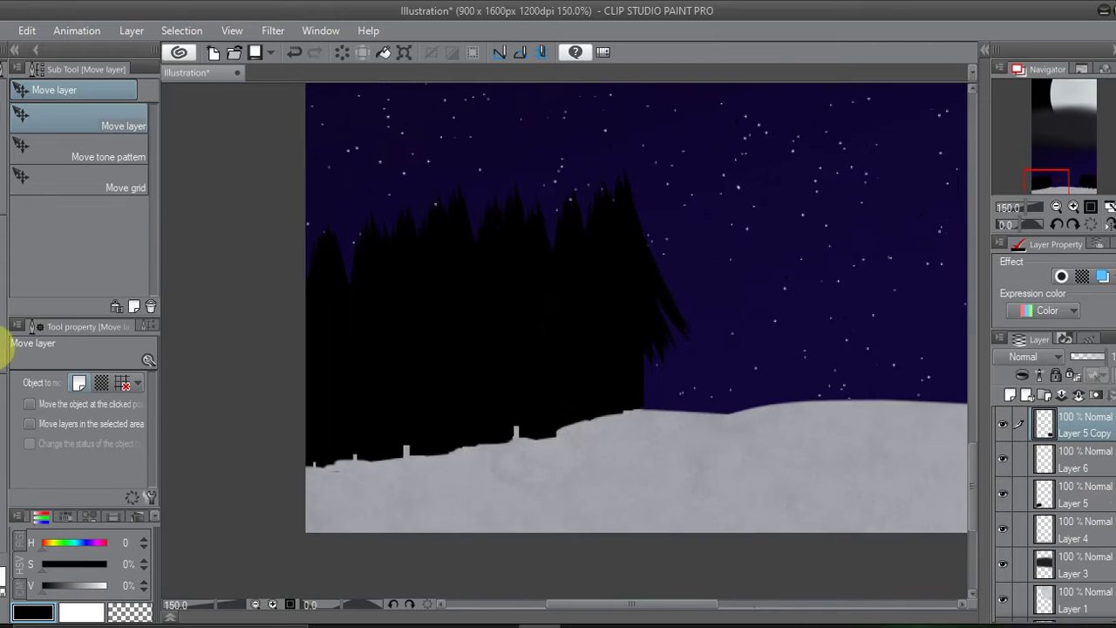
key("i")
key("p")
left_click(1081, 492)
scroll(1056, 184, "up", 1)
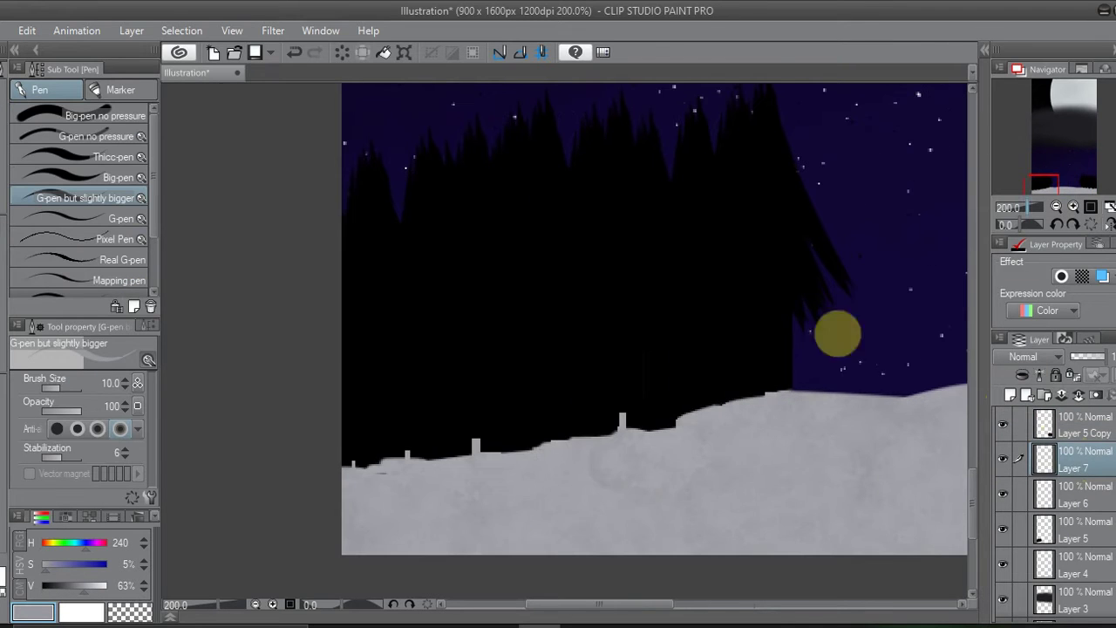
key("ctrl+shift+n")
key("comma")
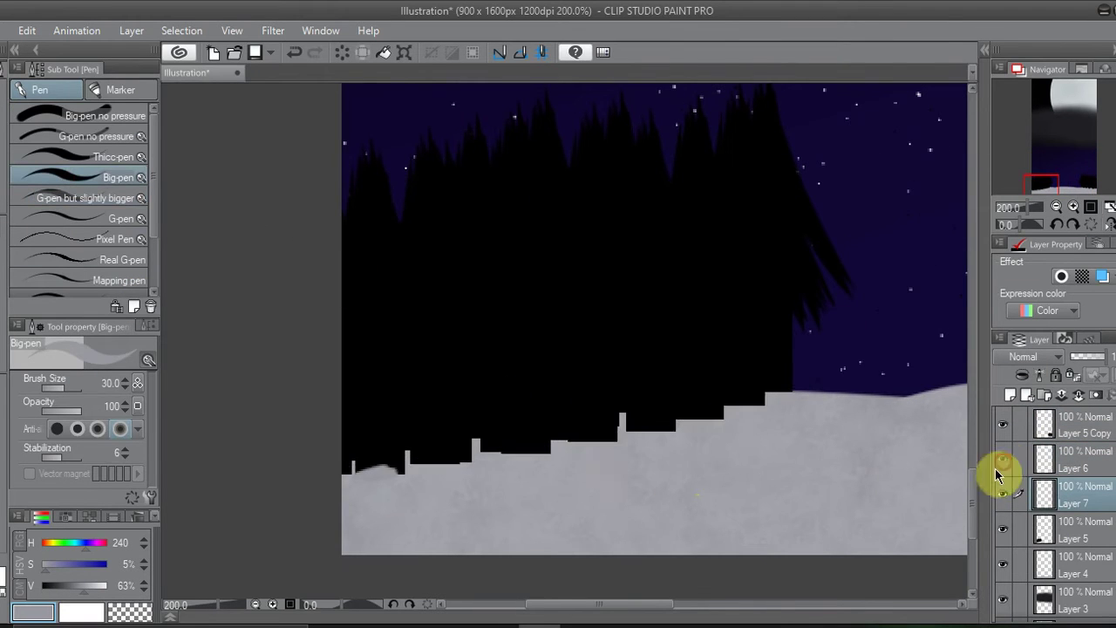
key("ctrl+z")
left_click(96, 212)
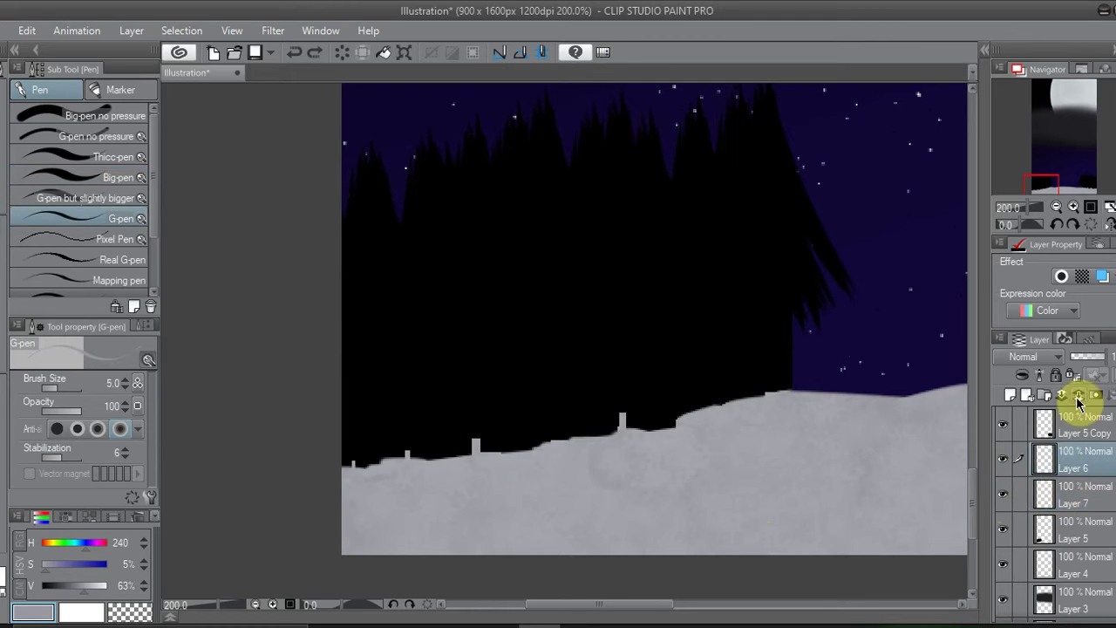
Step: Merge Layer 6 into Layer 7 and combine all tree and snow layers down into Layer 4
left_click_drag(1071, 449, 1003, 531)
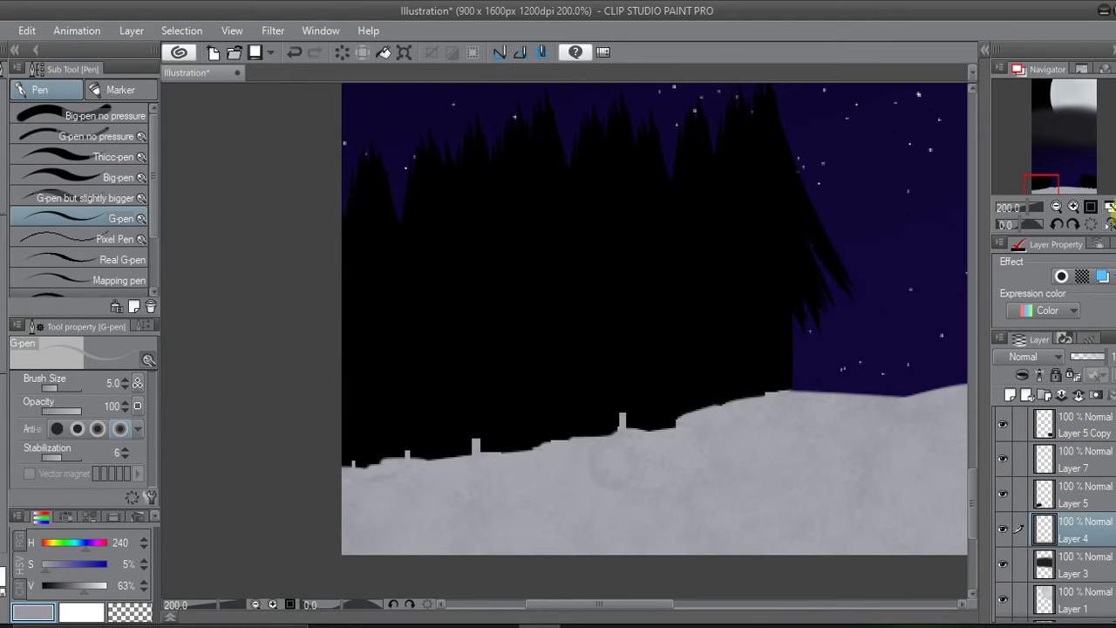
left_click(1109, 220)
scroll(1064, 474, "down", 3)
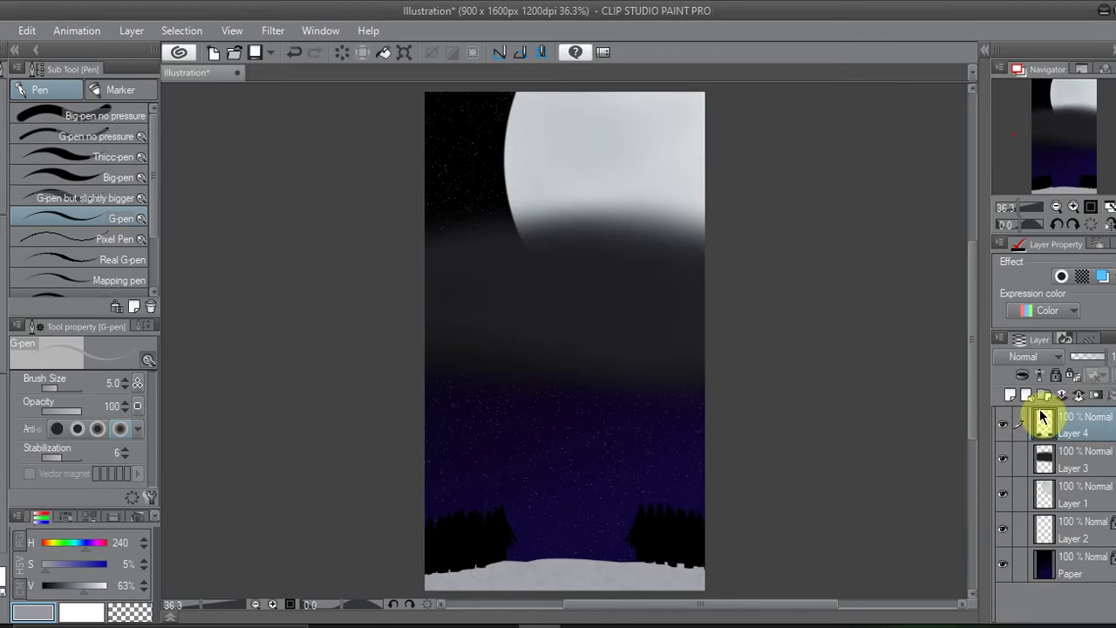
Step: Paint a grey snow hill sloping down to the right on new Layer 5 with the Thicc-pen at size 100, and move it below Layer 4
left_click(1078, 397)
left_click(1056, 206)
left_click(1064, 161)
left_click(87, 158)
left_click_drag(829, 440, 472, 342)
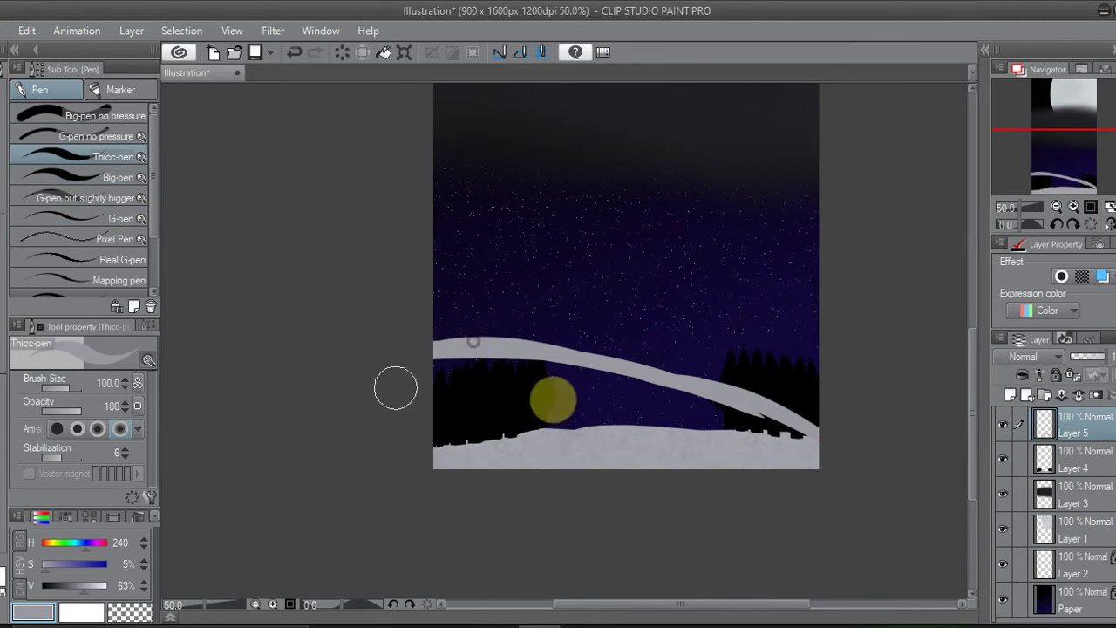
mouse_move(704, 425)
left_mouse_down()
mouse_move(648, 384)
mouse_move(414, 371)
mouse_move(828, 458)
mouse_move(494, 382)
mouse_move(625, 428)
mouse_move(410, 431)
left_mouse_up()
left_click(1081, 428)
left_click_drag(1081, 427, 1077, 475)
Step: Spray white Running color spray texture over the hill on a clipped layer and lower that layer's opacity
left_click(77, 612)
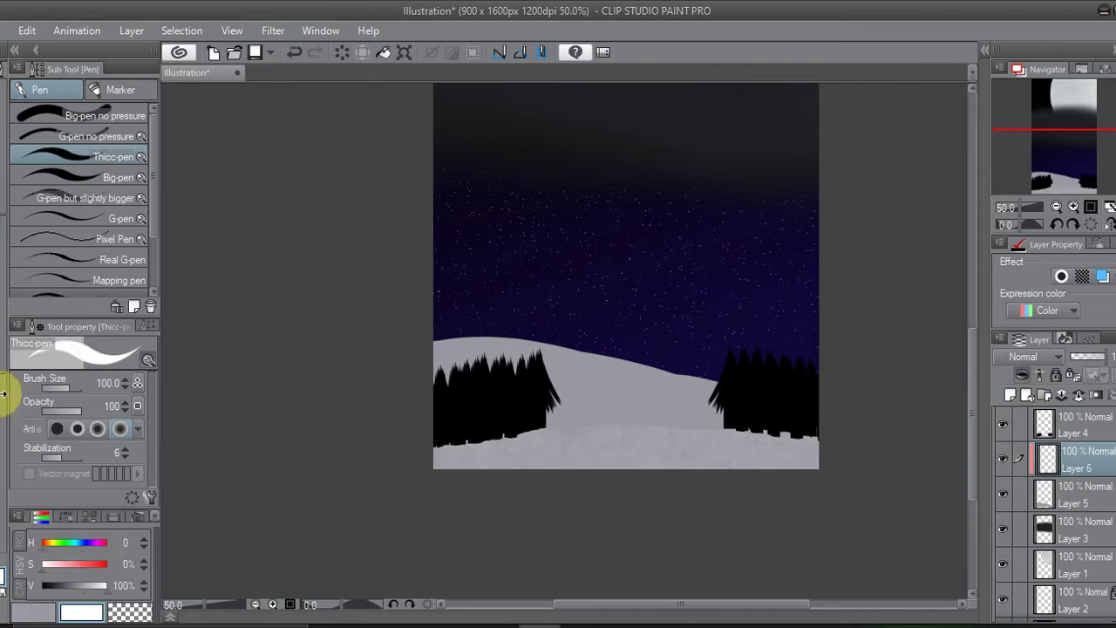
left_click(10, 294)
left_click_drag(488, 358, 792, 398)
left_click_drag(1104, 356, 1074, 365)
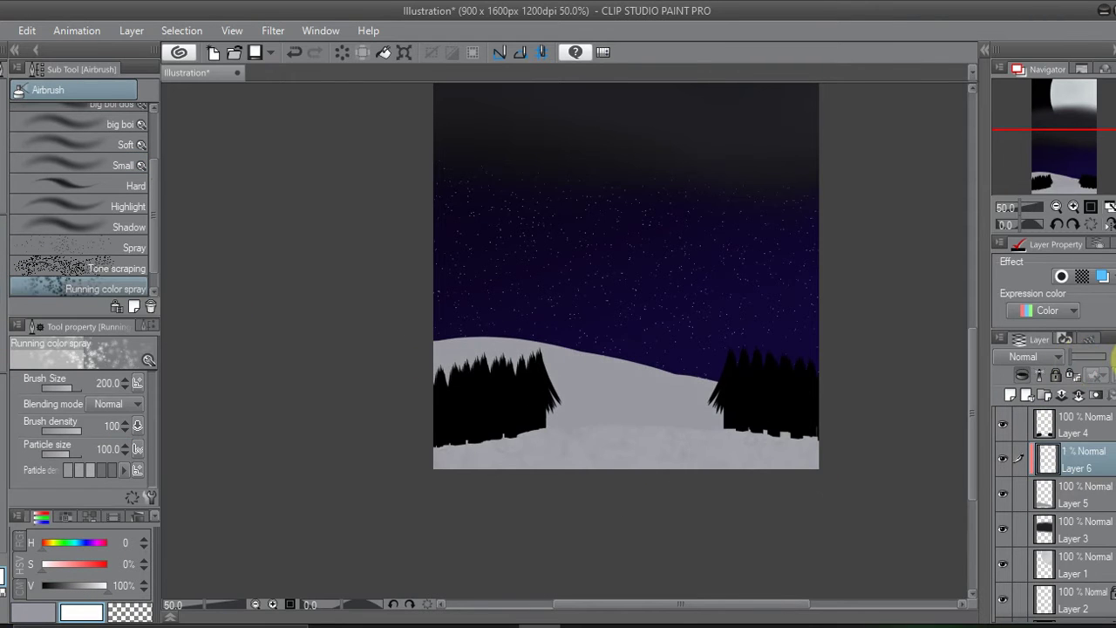
Step: Try to shade the hill with a dark grey fill on a clipped Multiply layer at 12% opacity
left_click(35, 610)
key("alt+Delete")
left_click_drag(1076, 357, 1041, 442)
left_click(1024, 357)
left_click(1029, 35)
key("ctrl+plus")
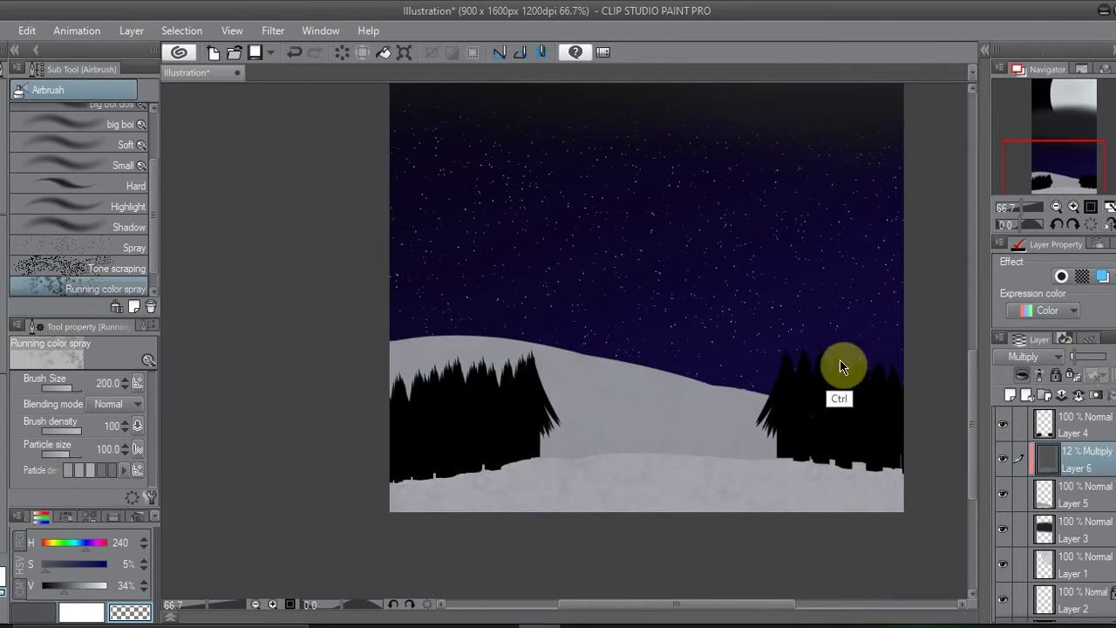
left_click(1024, 357)
left_click(1021, 37)
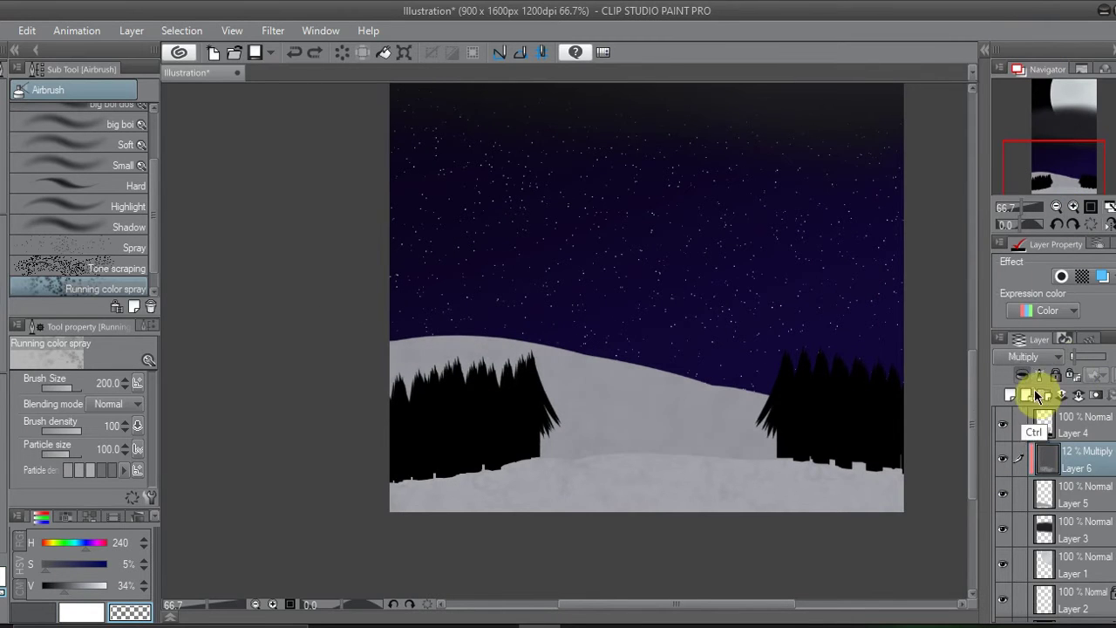
Step: Undo the dark grey Multiply shading on the hill
key("ctrl+z")
key("ctrl+z")
key("ctrl+z")
key("ctrl+z")
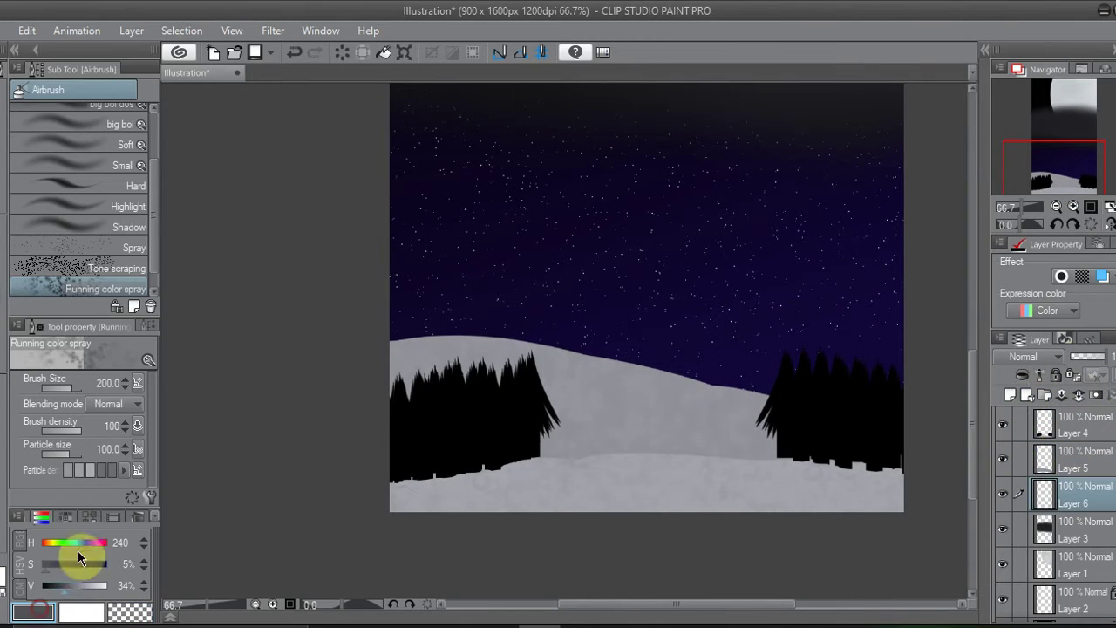
Step: Paint a darker grey hill rising to the right on Layer 6, behind the first hill, with the Thicc-pen at size 100
left_click(35, 612)
key("p")
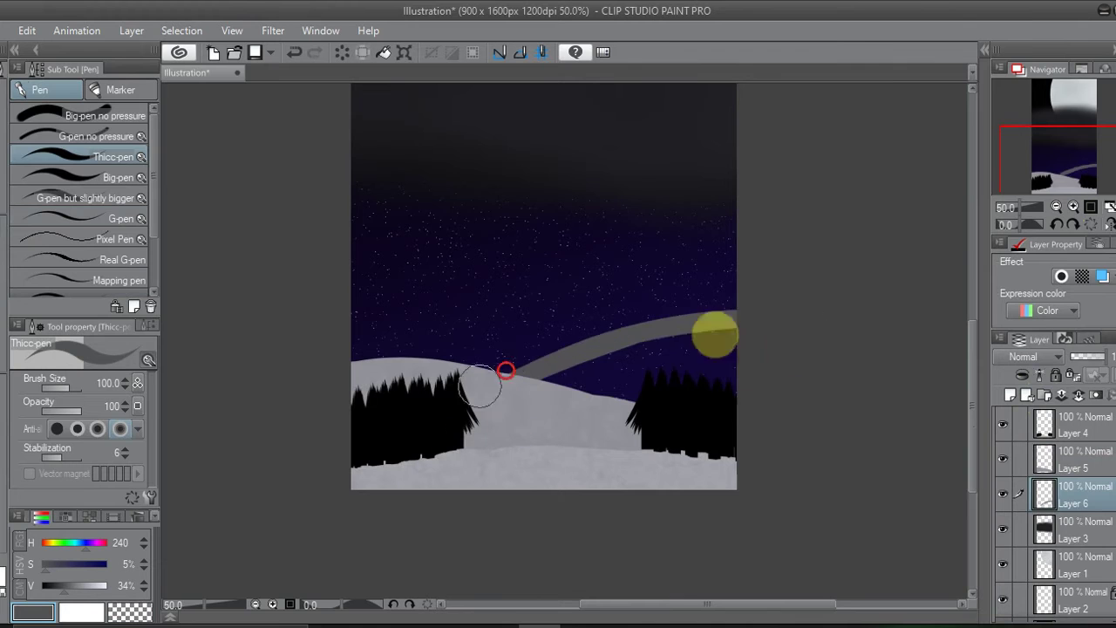
mouse_move(715, 331)
left_mouse_down()
mouse_move(772, 336)
mouse_move(805, 443)
left_mouse_up()
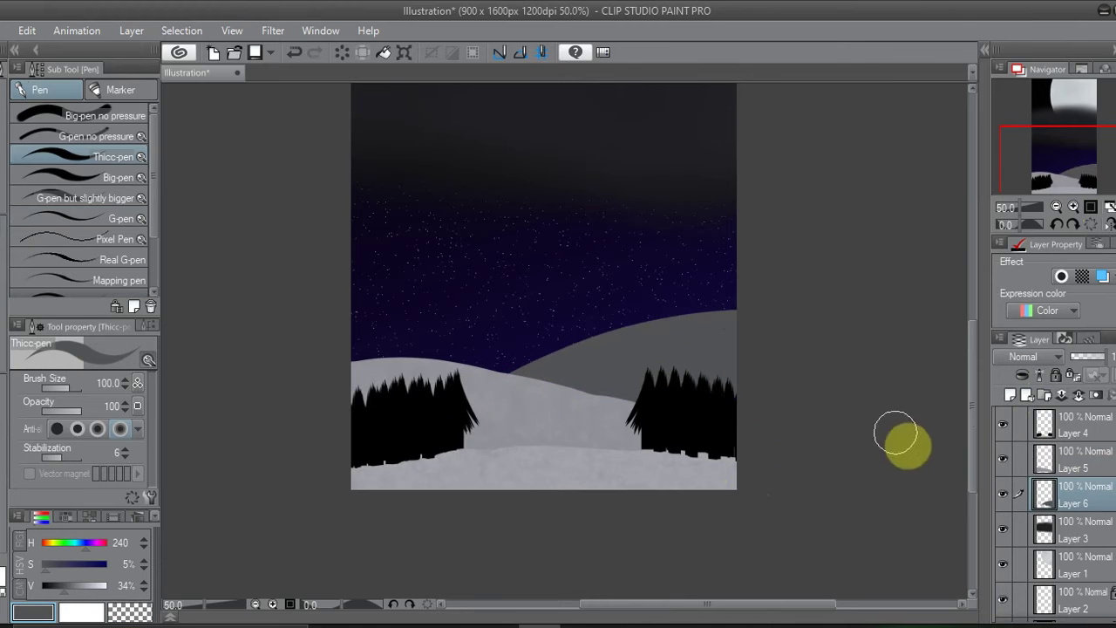
Step: Spray white Running color spray texture over the rear hill on a clipped low-opacity layer, then merge the hill and forest layers into Layer 6
left_click(81, 613)
left_click(4, 357)
left_click_drag(514, 344, 747, 349)
left_click(1074, 358)
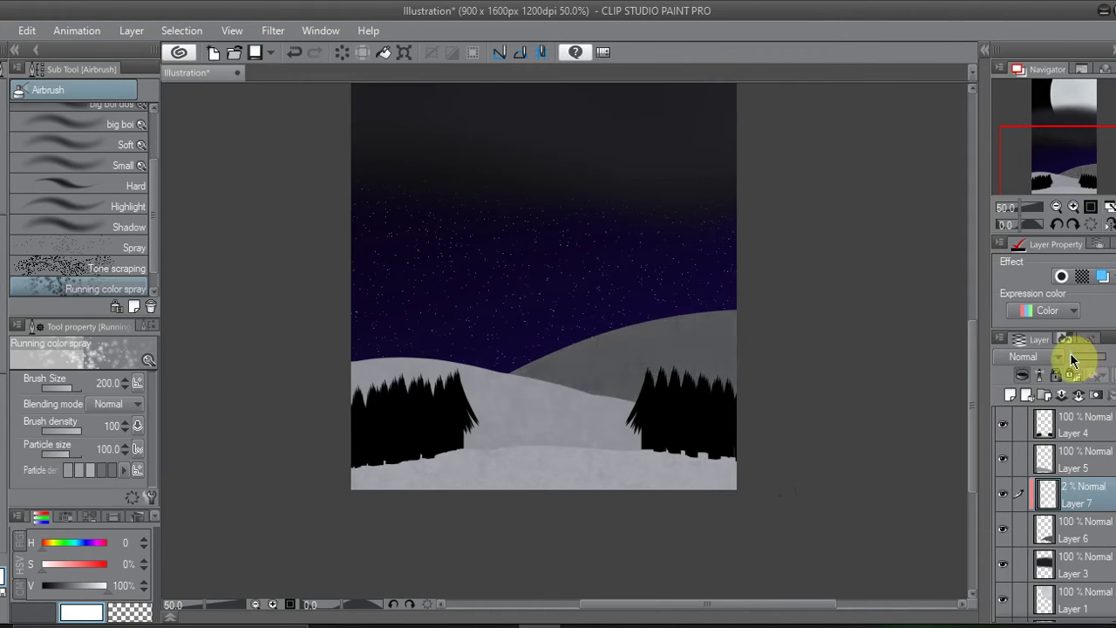
mouse_move(1074, 358)
left_mouse_down()
mouse_move(1089, 366)
mouse_move(1079, 361)
left_mouse_up()
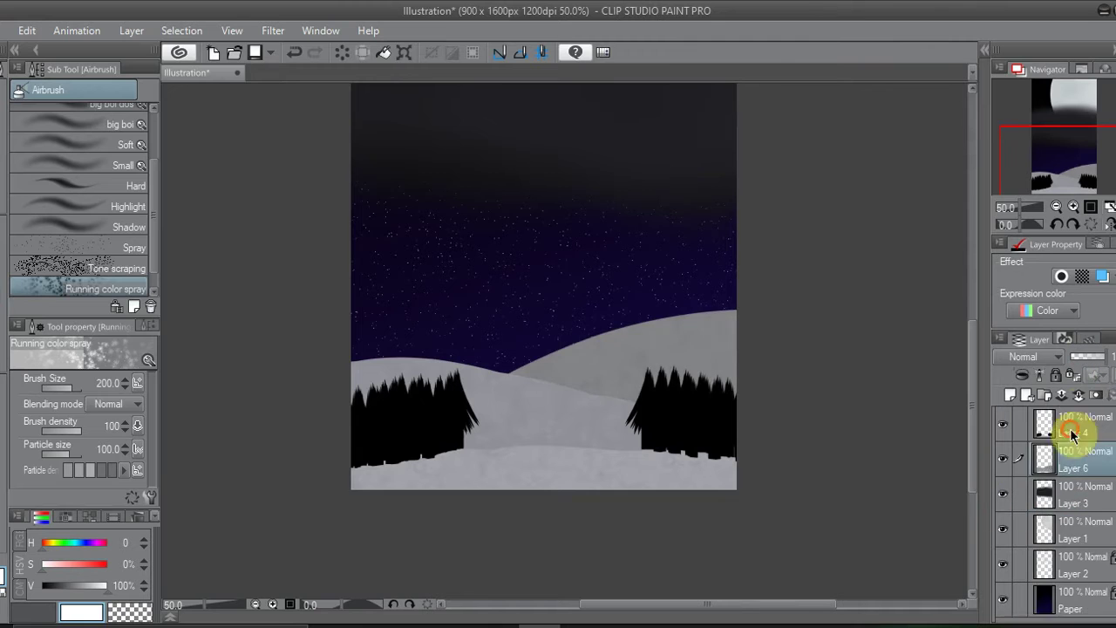
scroll(1076, 398, "down", 3)
left_click(1091, 207)
Step: Draw a small black fir on a new layer beside the right forest, on the front hill's ridge, with the G-pen but slightly bigger
left_click(4, 397)
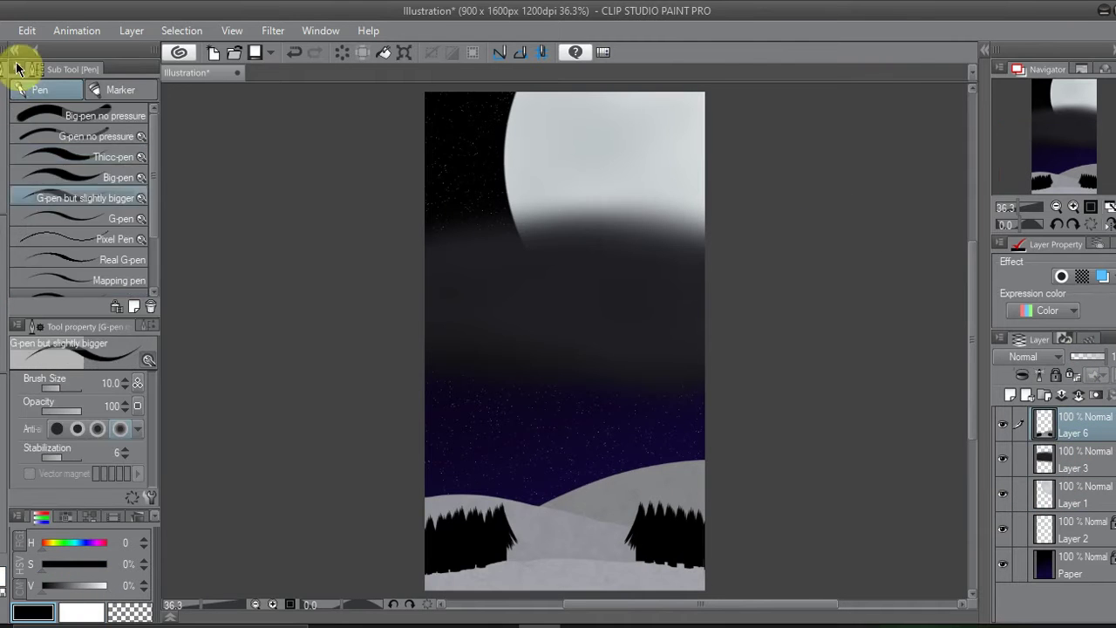
left_click(14, 50)
left_click(1002, 459)
left_click(1003, 459)
left_click(1003, 459)
left_click(1003, 459)
left_click(1073, 207)
left_click(1073, 207)
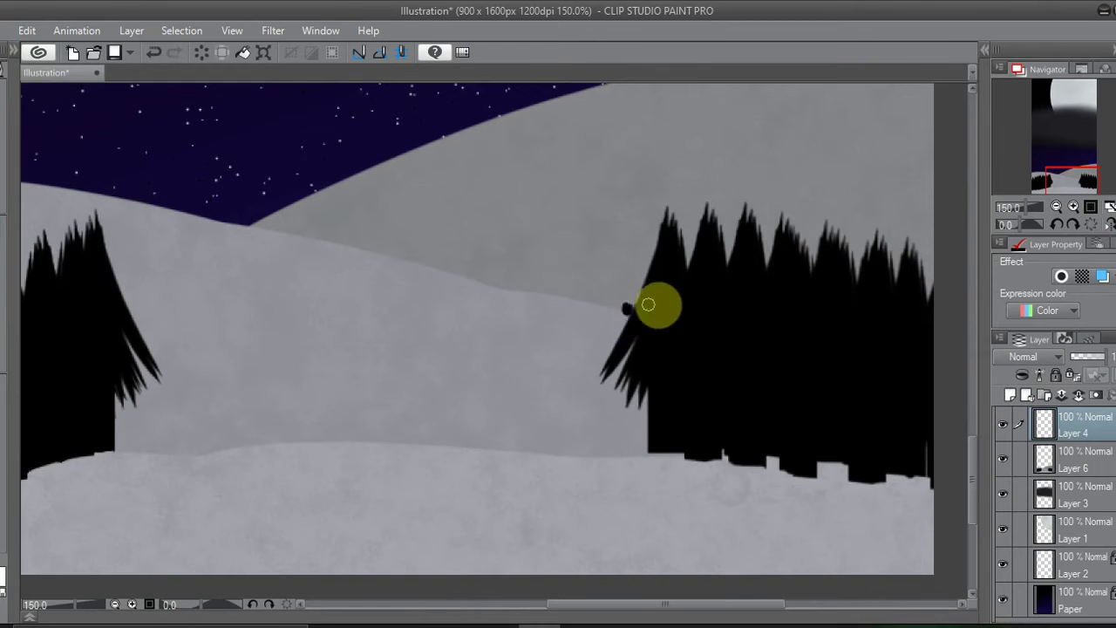
left_click(1003, 459)
left_click(1003, 459)
Step: Paste copies of the small fir in a row along the front hill's ridge, from the right forest toward the left one
key("ctrl+c")
key("ctrl+v")
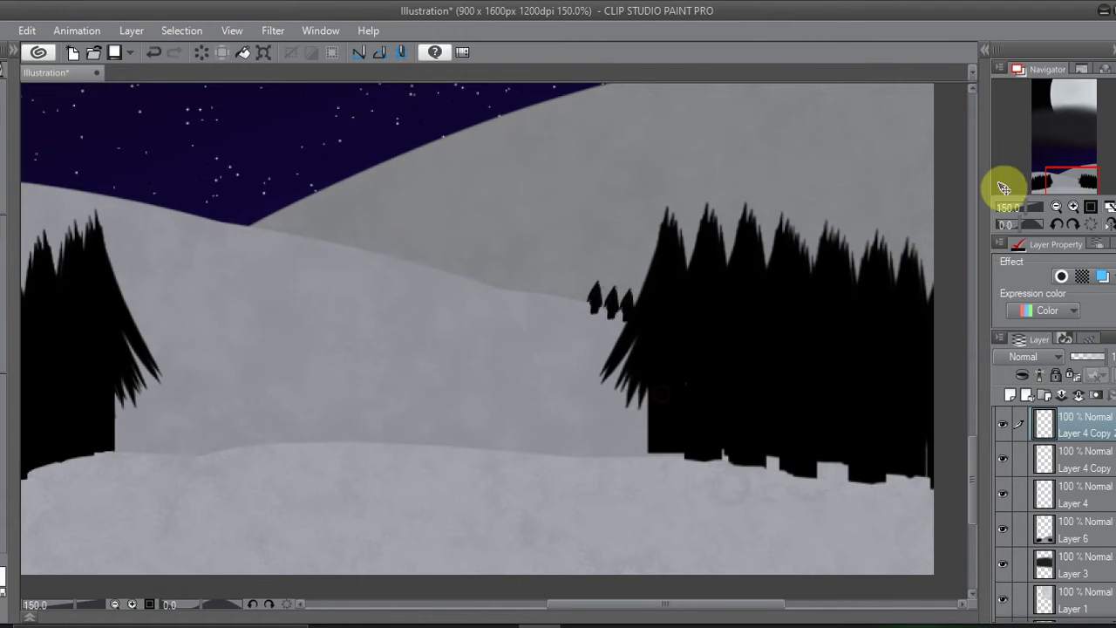
key("ctrl+v")
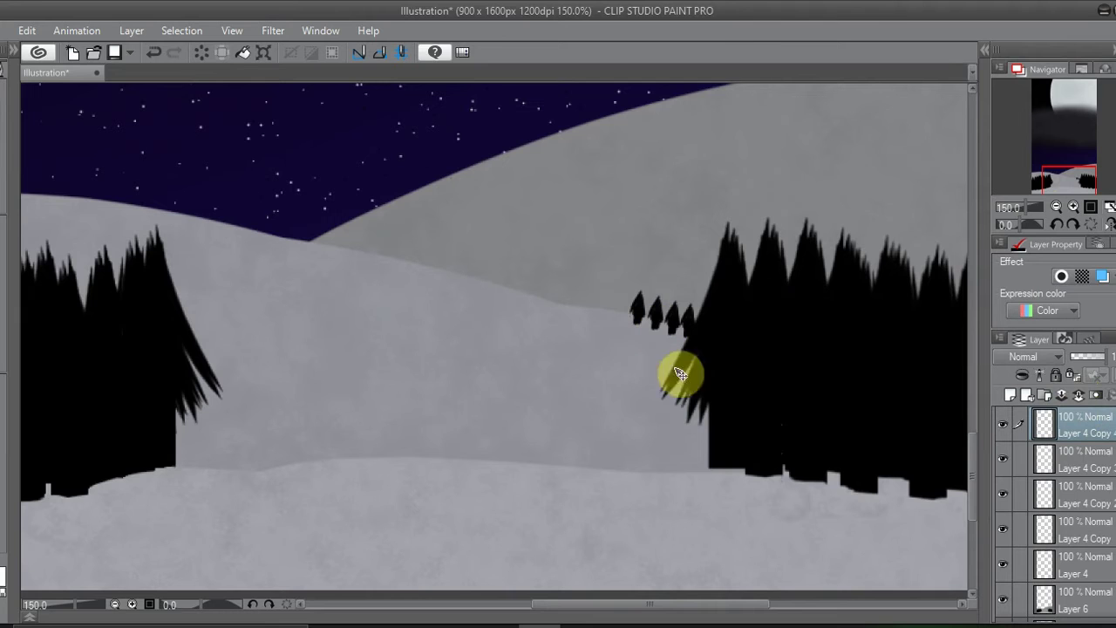
left_click_drag(670, 385, 611, 433)
left_click_drag(1067, 179, 1056, 177)
left_click_drag(723, 401, 655, 456)
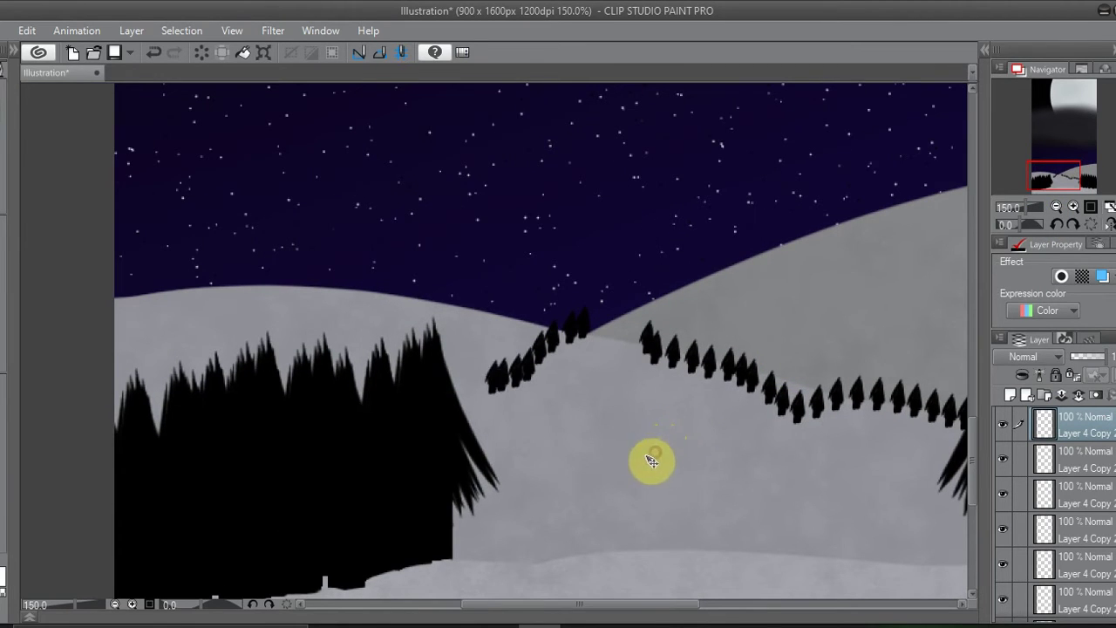
Step: Merge fir copy layers and lock Layer 6, Layer 3 and Layer 1
scroll(1059, 478, "down", 2)
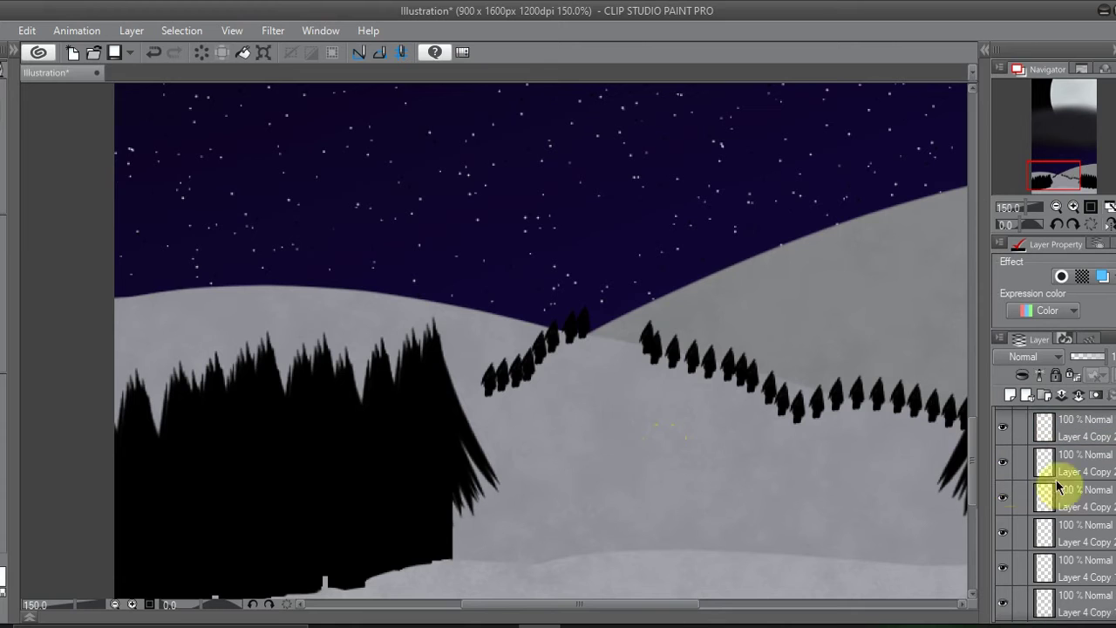
scroll(1085, 454, "up", 2)
left_click_drag(1054, 177, 1063, 180)
left_click(1079, 395)
left_click(1079, 395)
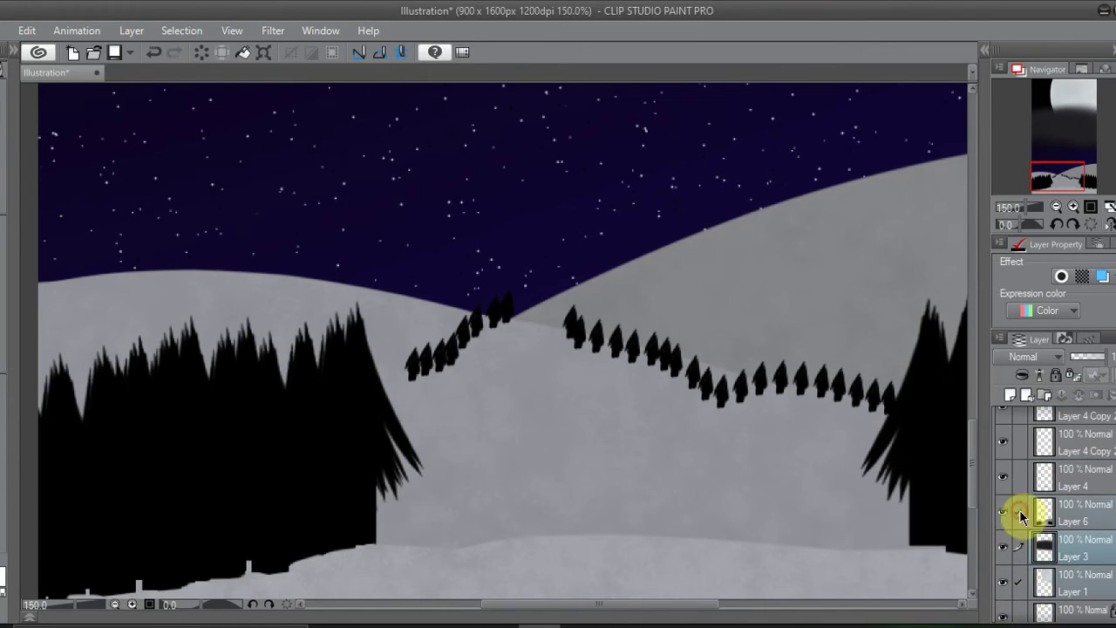
scroll(1064, 488, "up", 3)
left_click(1090, 426)
Step: Continue the line of fir copies down the edge of the left forest and merge the copy layers
left_click_drag(589, 462, 636, 522)
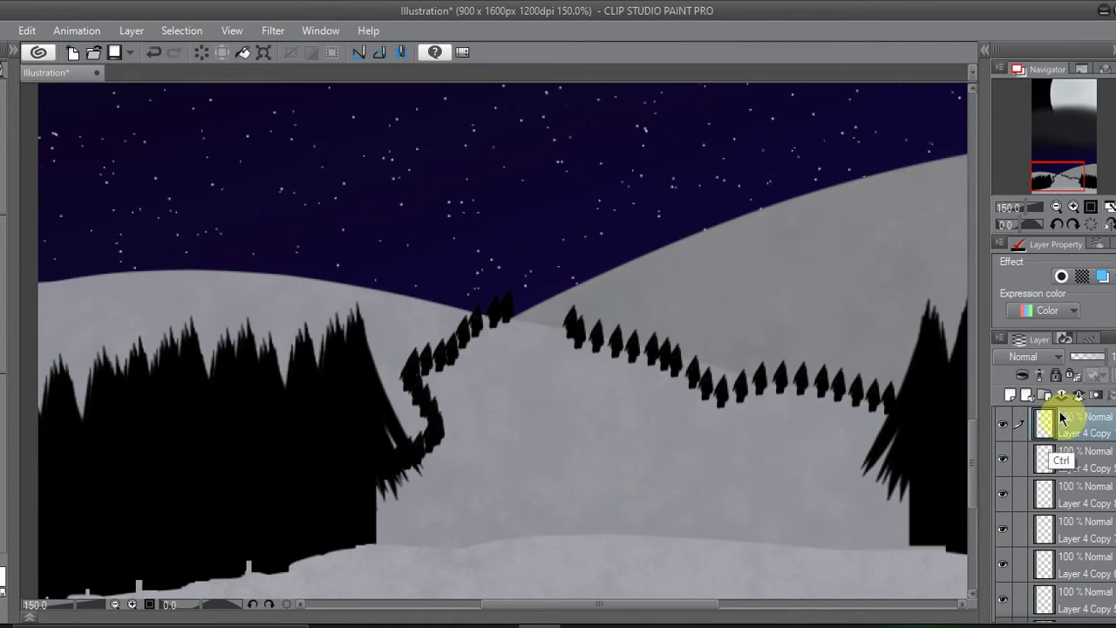
left_click(1067, 444)
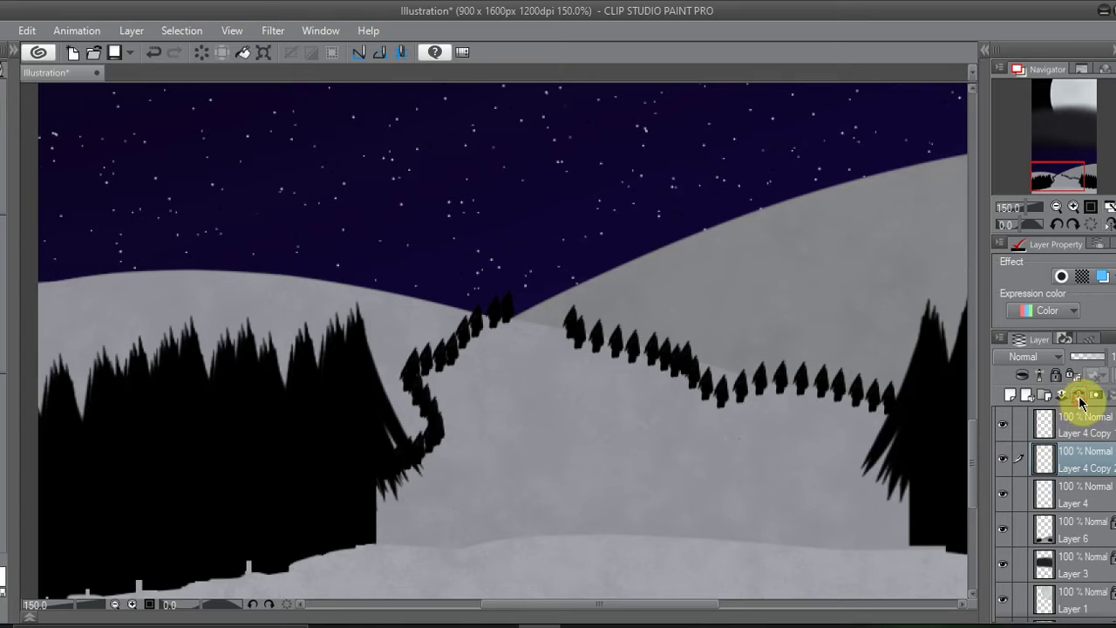
left_click(1079, 399)
Step: Thicken the right ridge's fir row by placing more copies between the existing trees, and merge their layers
left_click(1066, 174)
mouse_move(787, 471)
left_mouse_down()
mouse_move(773, 463)
mouse_move(784, 488)
left_mouse_up()
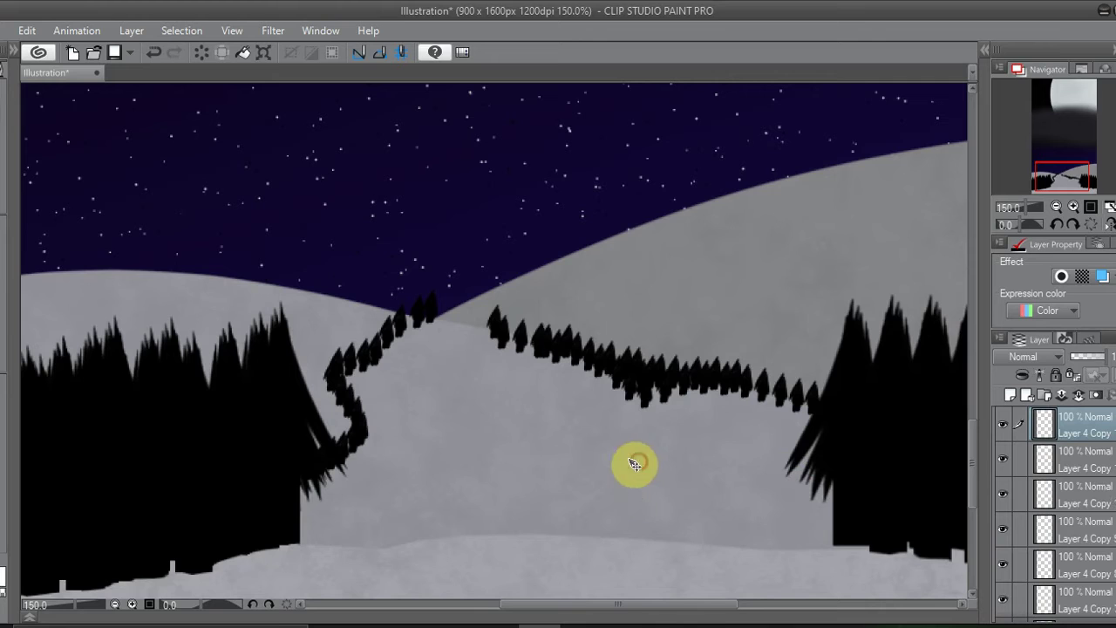
left_click(1078, 398)
left_click(1079, 397)
Step: Add more small fir copies on the slope beside the left forest and merge the copy layers
left_click_drag(520, 494, 466, 521)
left_click(1079, 397)
left_click(1081, 399)
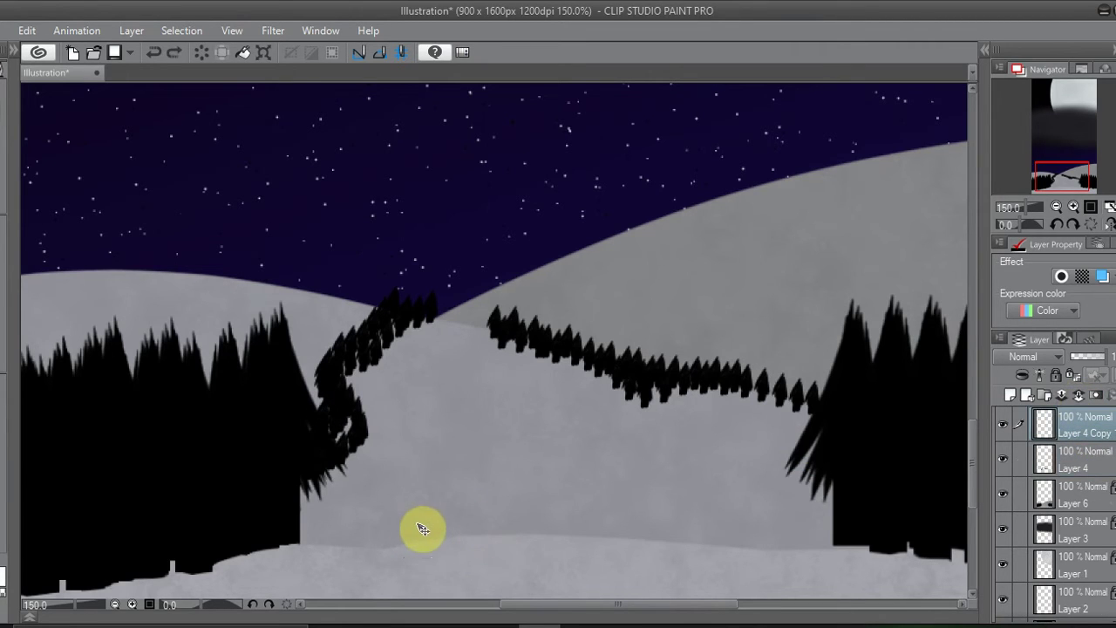
mouse_move(427, 515)
left_mouse_down()
mouse_move(403, 503)
mouse_move(422, 500)
left_mouse_up()
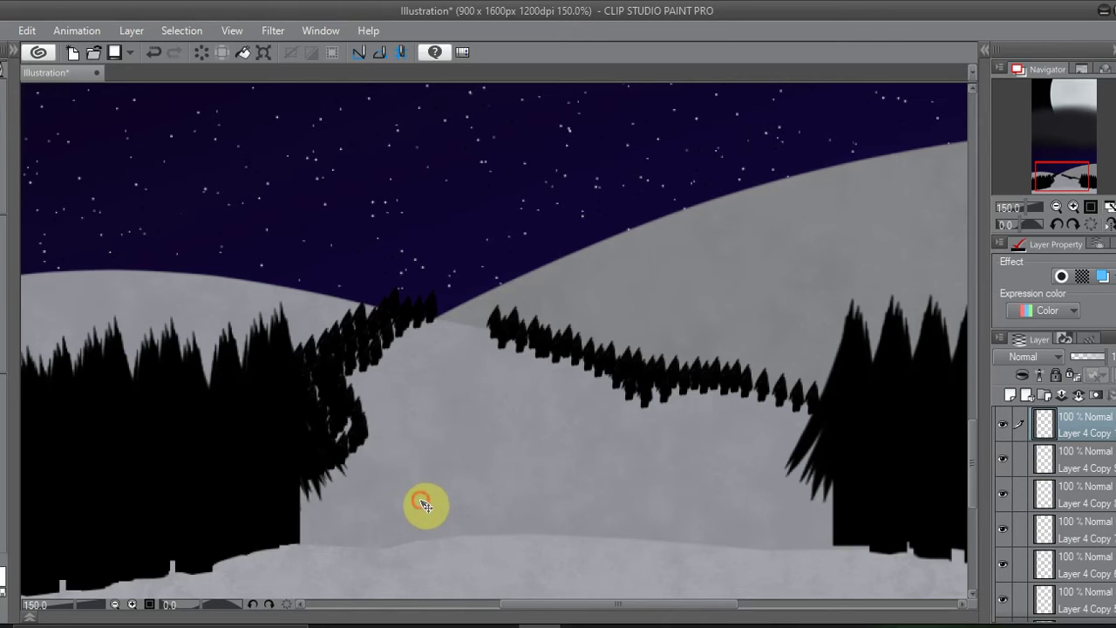
left_click(1079, 397)
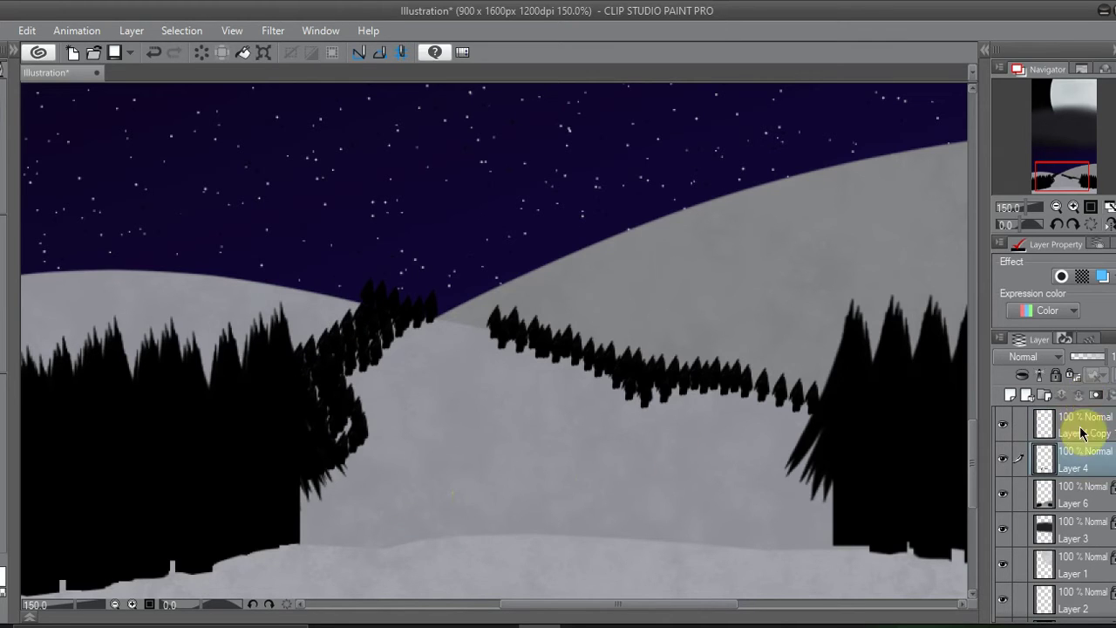
Step: Extend the fir cluster up the left hill toward its crest with further pasted copies, merging layers along the way
key("ctrl+y")
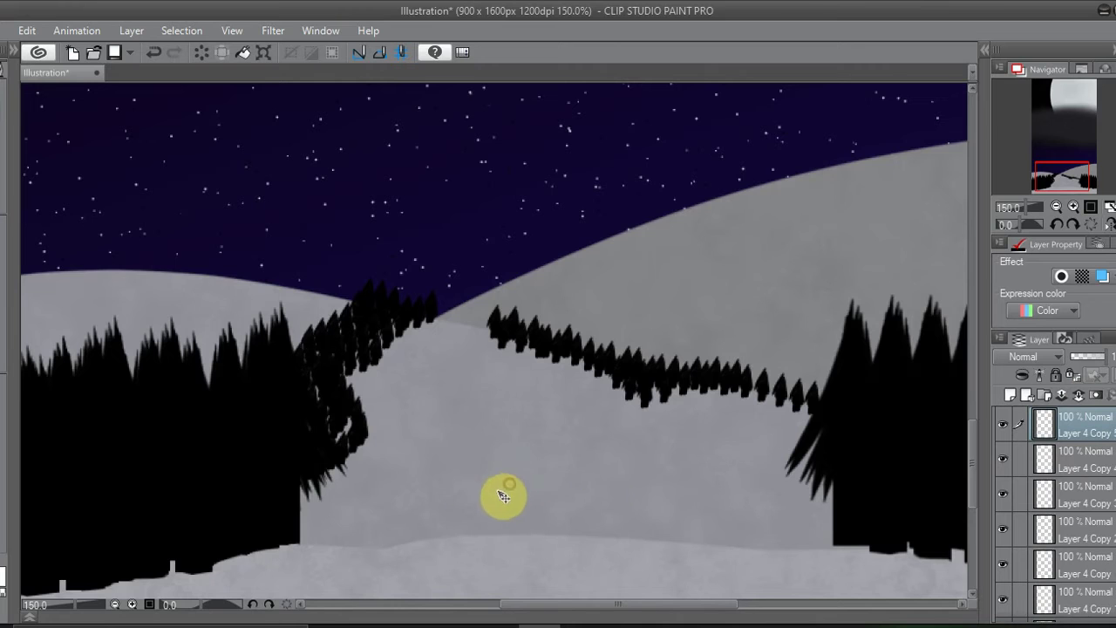
left_click(1077, 394)
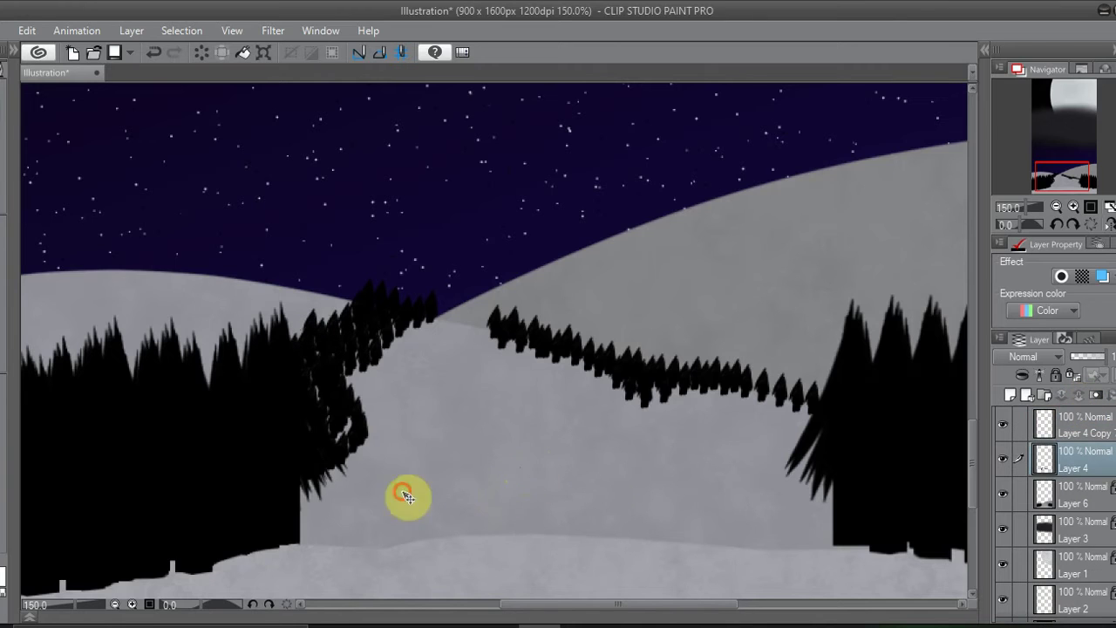
key("ctrl+y")
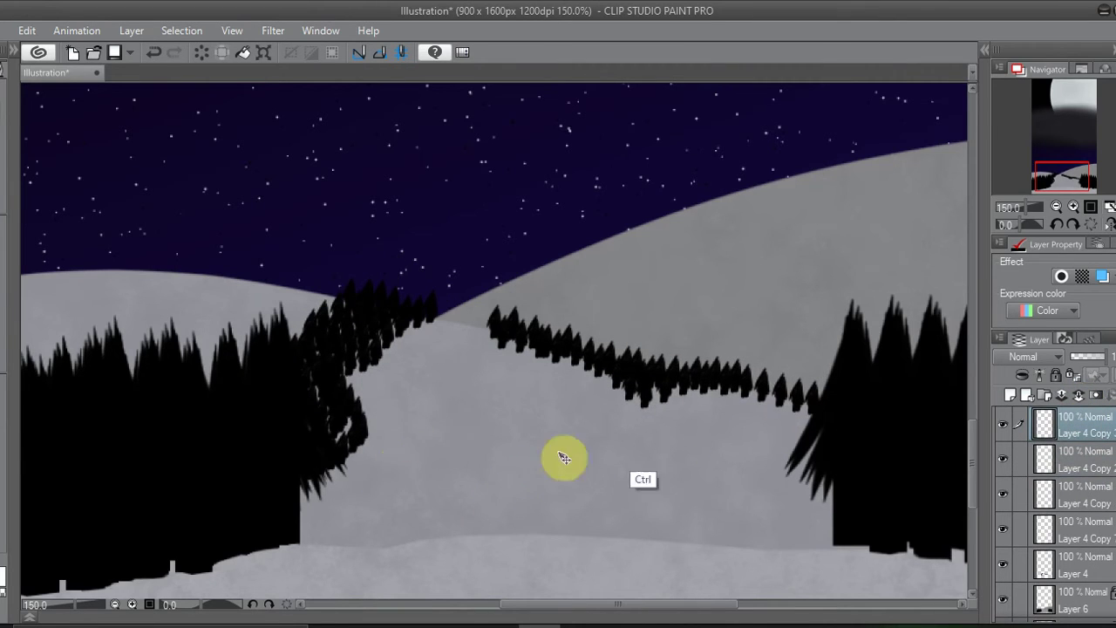
left_click(1077, 395)
key("ctrl+z")
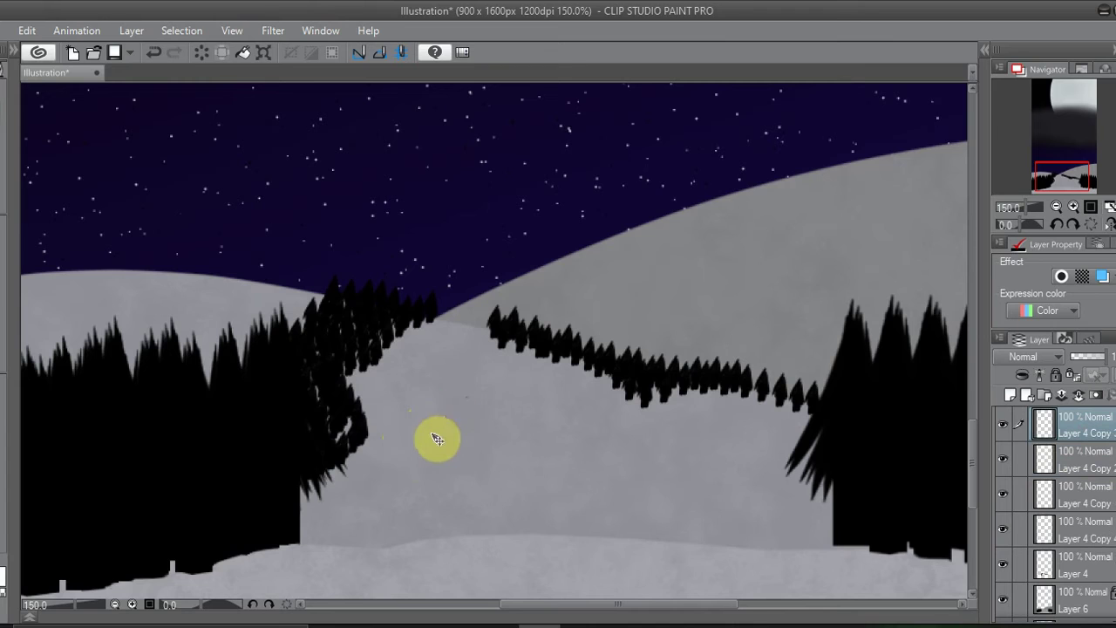
key("ctrl+y")
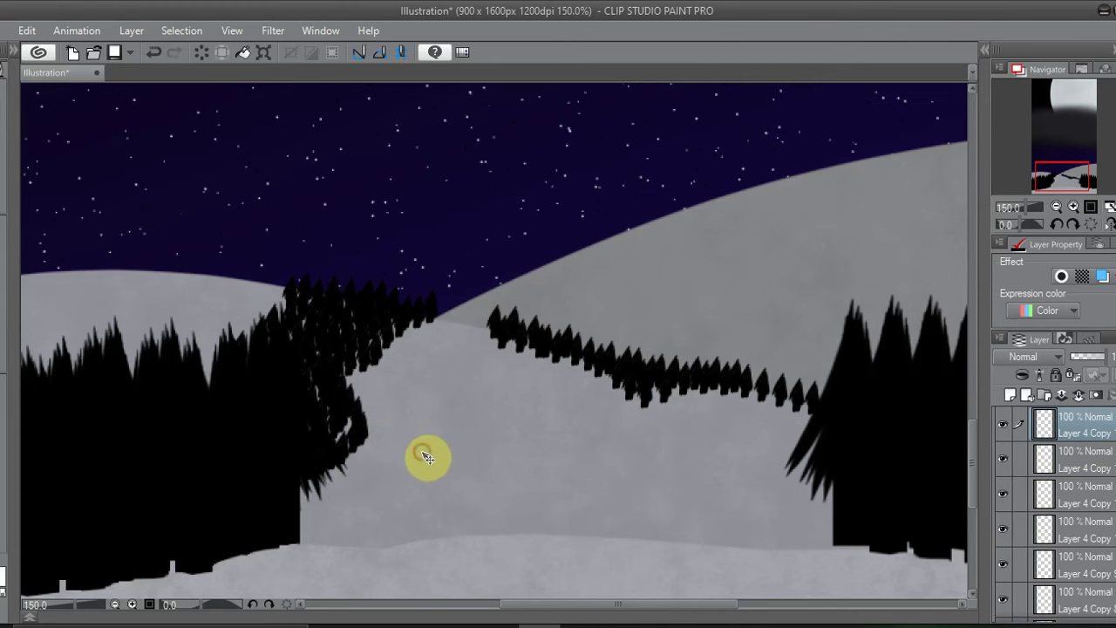
Step: Line the left hill's crest with a row of pasted firs and merge the copy layers
key("ctrl")
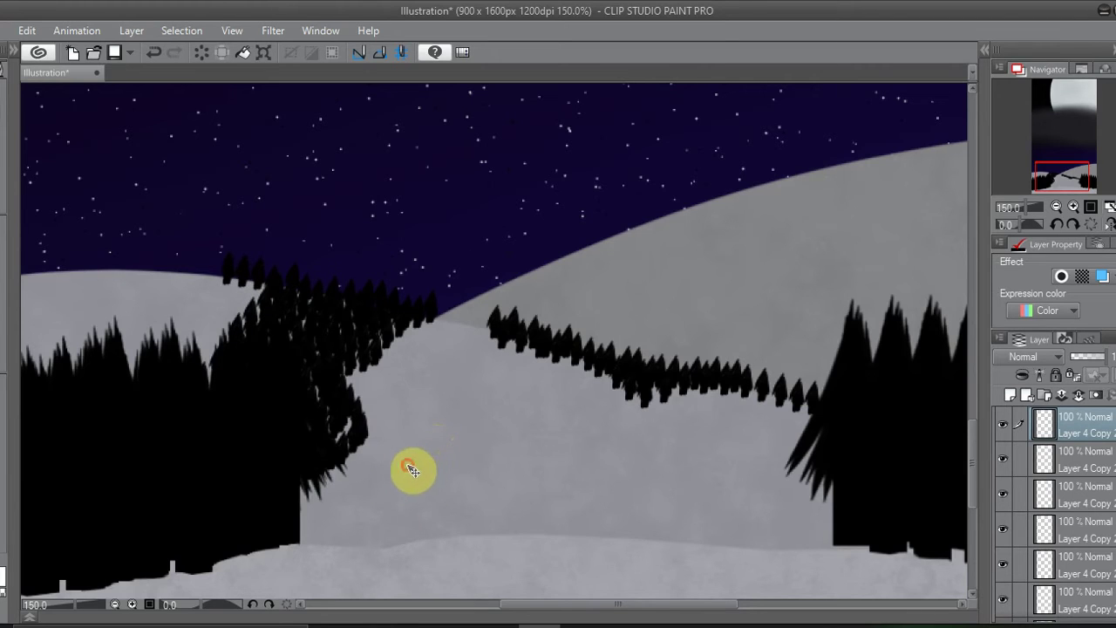
mouse_move(451, 469)
left_mouse_down()
mouse_move(420, 470)
mouse_move(434, 471)
left_mouse_up()
key("ctrl")
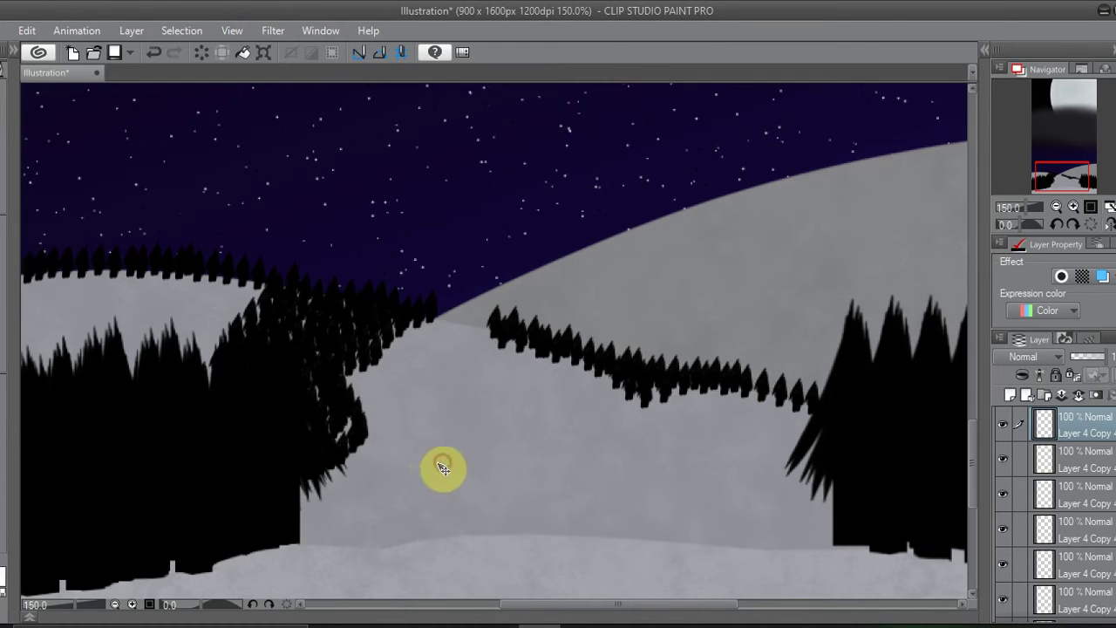
left_click(1077, 462)
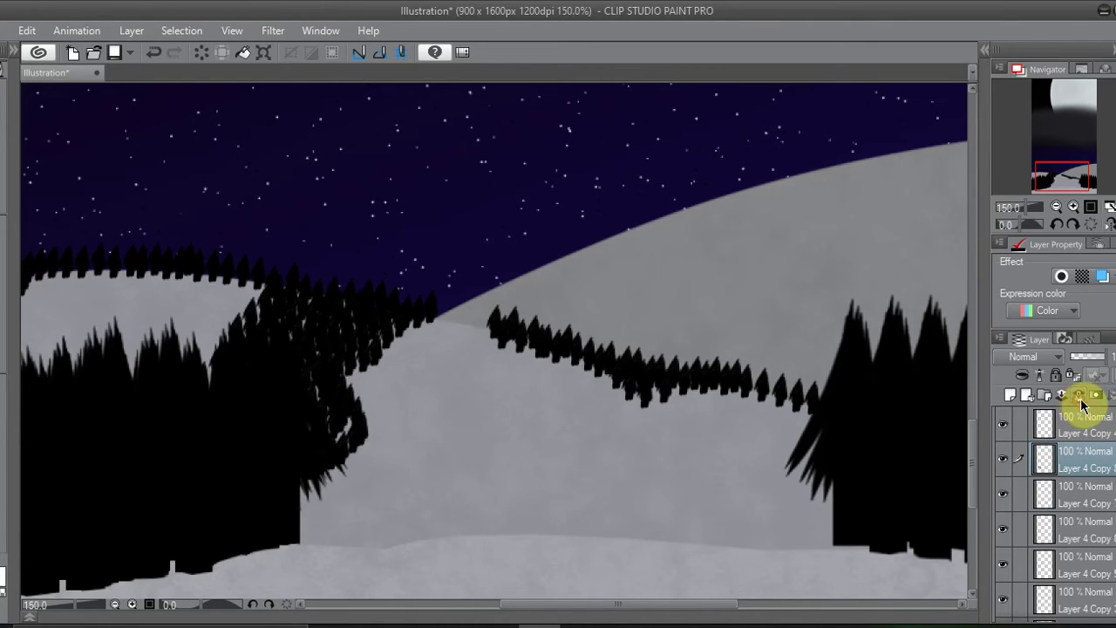
scroll(1077, 427, "down", 2)
left_click(1072, 427)
Step: Place further rows of fir copies below the left hill's crest and merge their layers
key("ctrl")
left_click_drag(297, 471, 309, 441)
left_click(1079, 395)
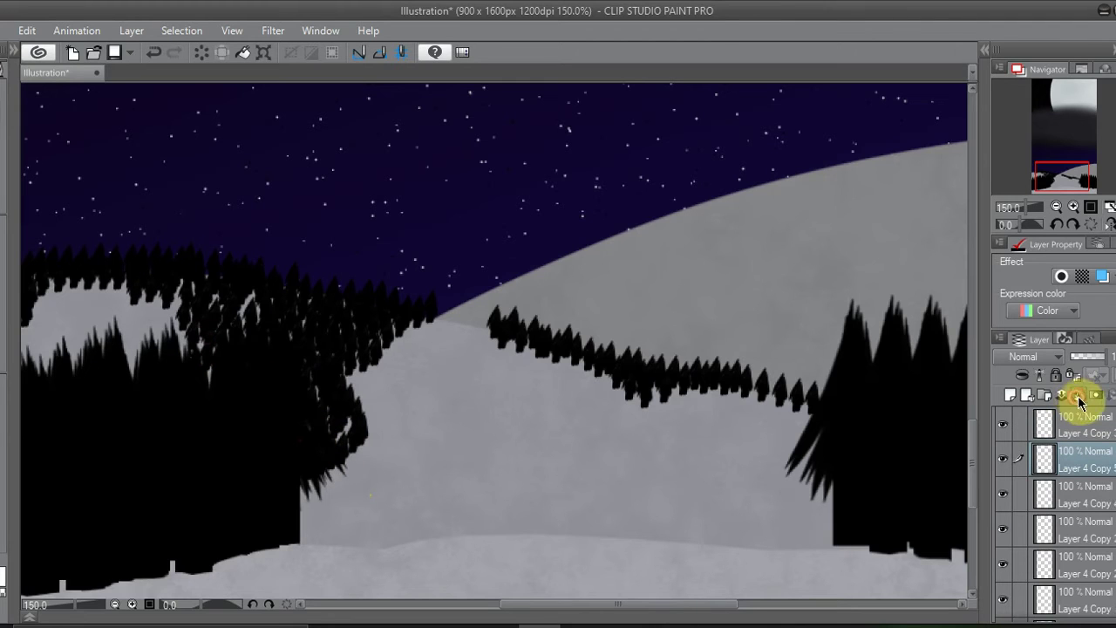
left_click(1078, 395)
Step: Fill the remaining snow above the left forest and the gap at its edge with fir copies, and merge all copies into Layer 4
left_click_drag(468, 500, 443, 522)
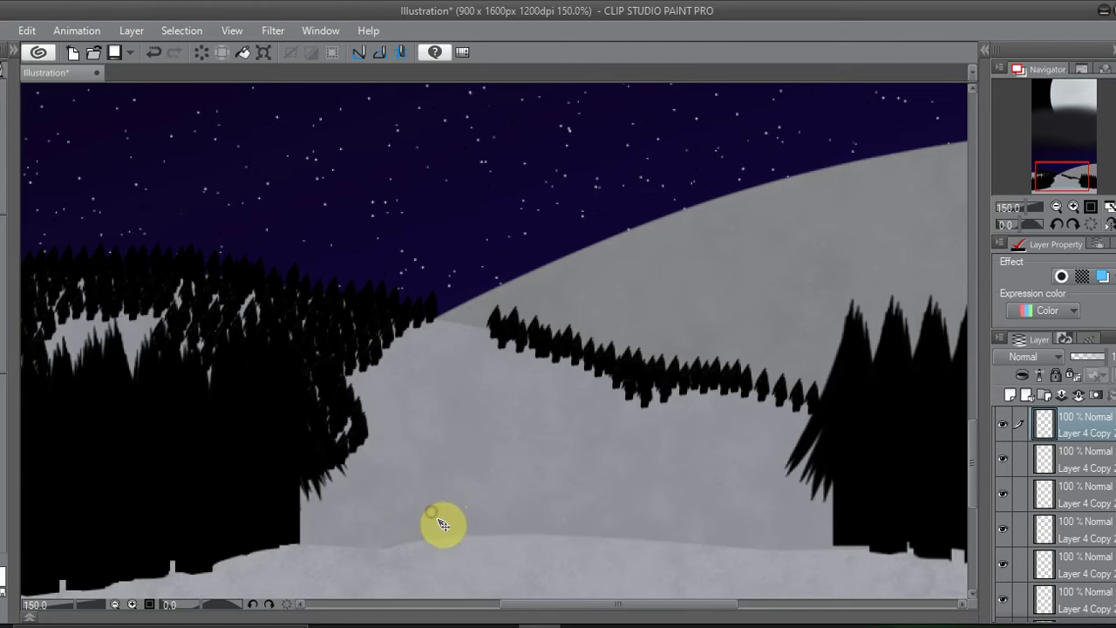
key("ctrl")
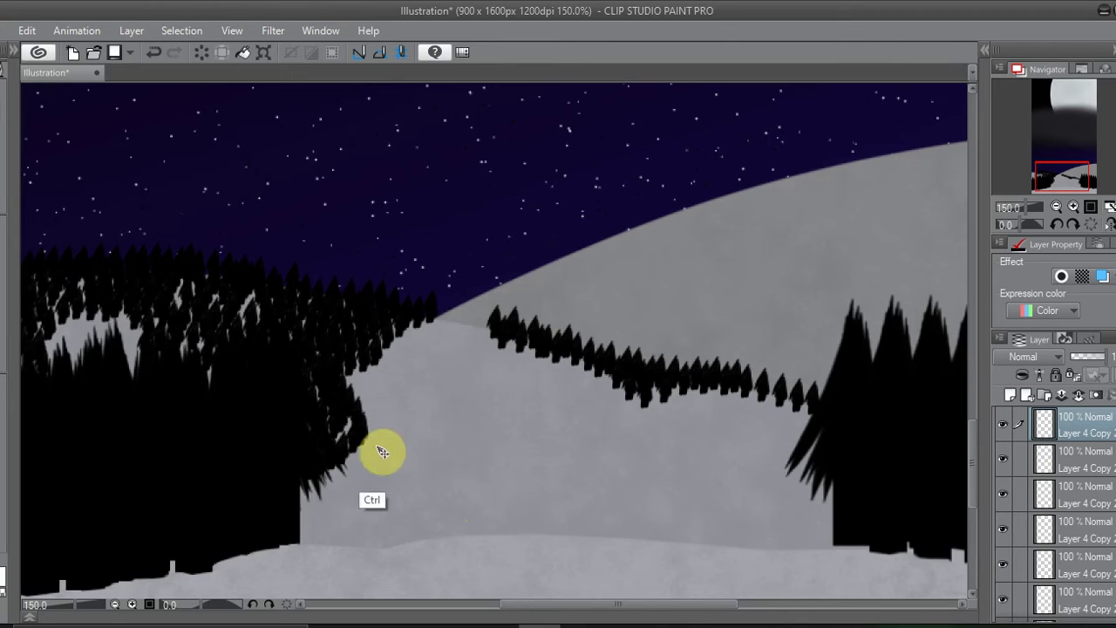
left_click(359, 510)
left_click_drag(365, 497, 331, 531)
left_click(1076, 398)
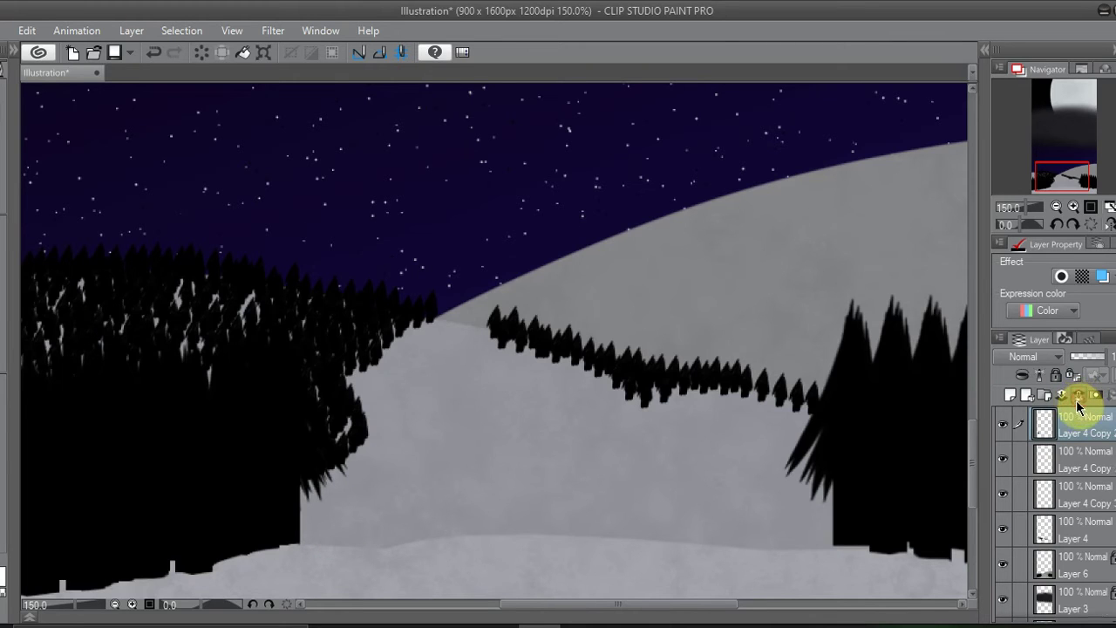
left_click(1078, 398)
left_click(1079, 398)
left_click(1078, 398)
Step: Lighten the distant firs with a white fill on a new clipped Layer 5 at 5% opacity
left_click(1011, 395)
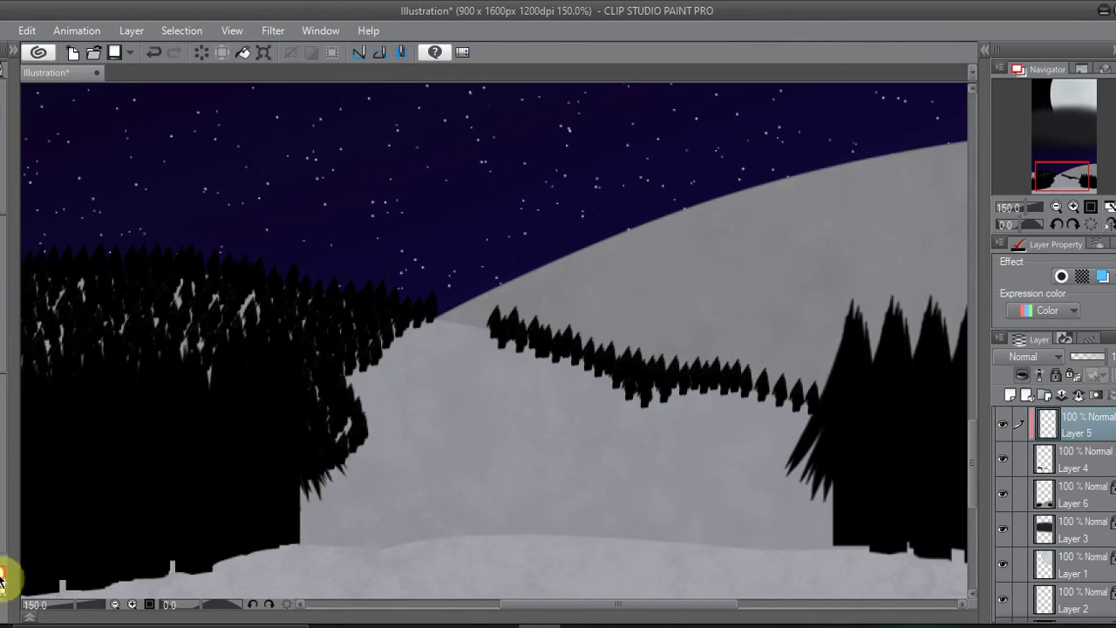
left_click(1075, 356)
left_click(1072, 357)
Step: Select the foreground forest shape from Layer 6, clear the distant firs overlapping it on Layer 4, and deselect
left_click(1003, 459)
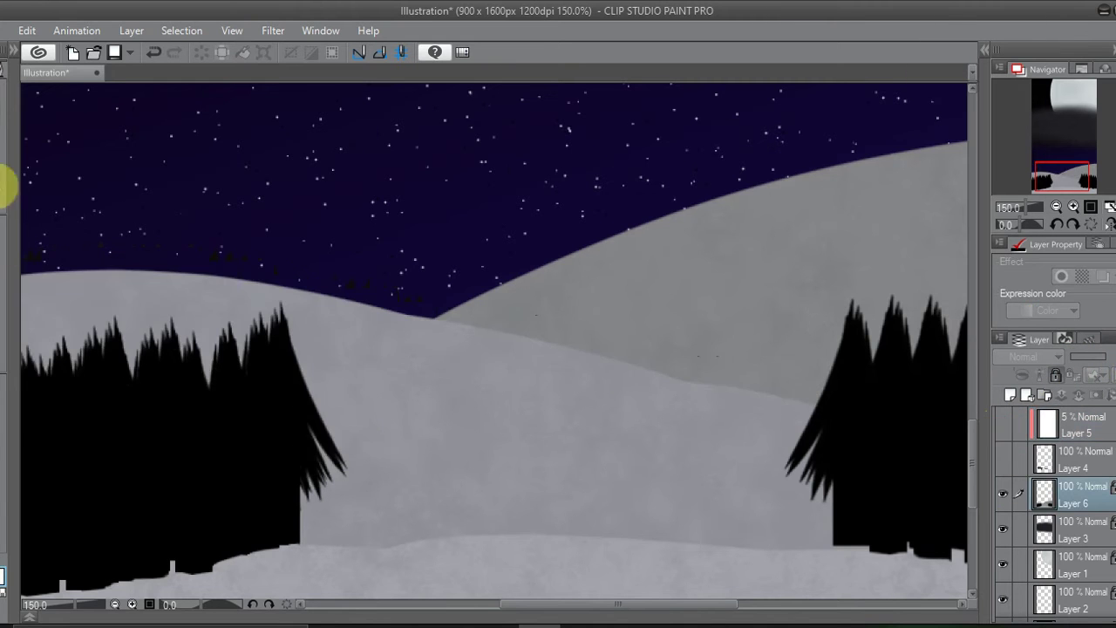
left_click(1063, 468, "ctrl")
left_click(1003, 458)
left_click(1063, 468)
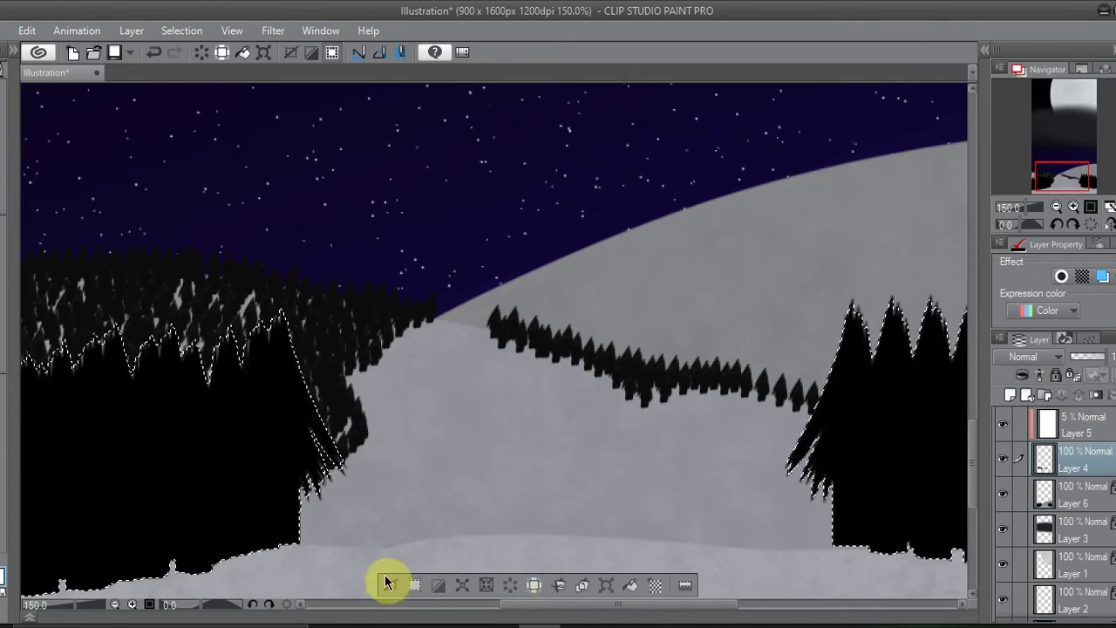
left_click(389, 589)
left_click(1003, 494)
left_click(1003, 494)
Step: Lower Layer 5's opacity to 1% and merge it into the distant firs on Layer 4
left_click(1077, 425)
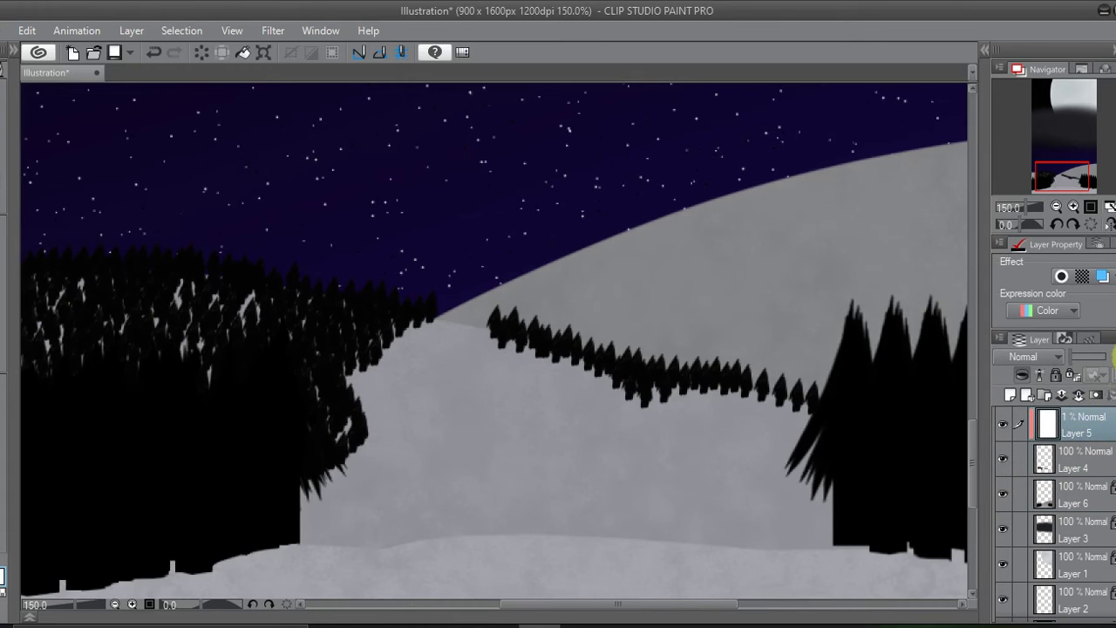
left_click(1078, 397)
key("ctrl+0")
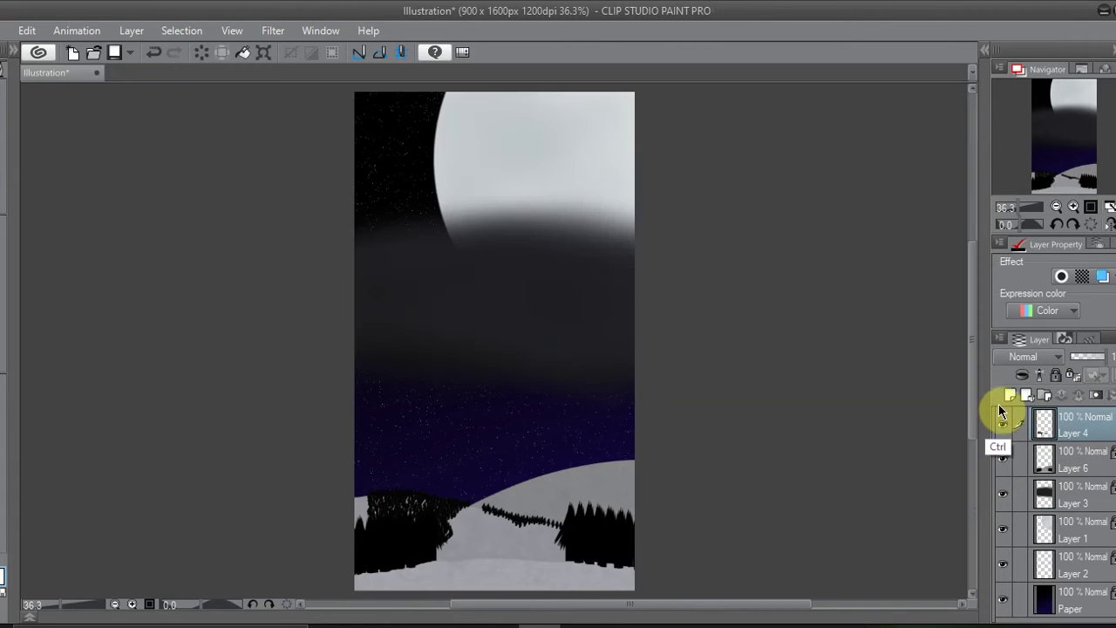
Step: Undo the distant firs' clearing, lightening and merging, stepping back to before the snow above the left forest was filled
key("ctrl+z")
key("ctrl+z")
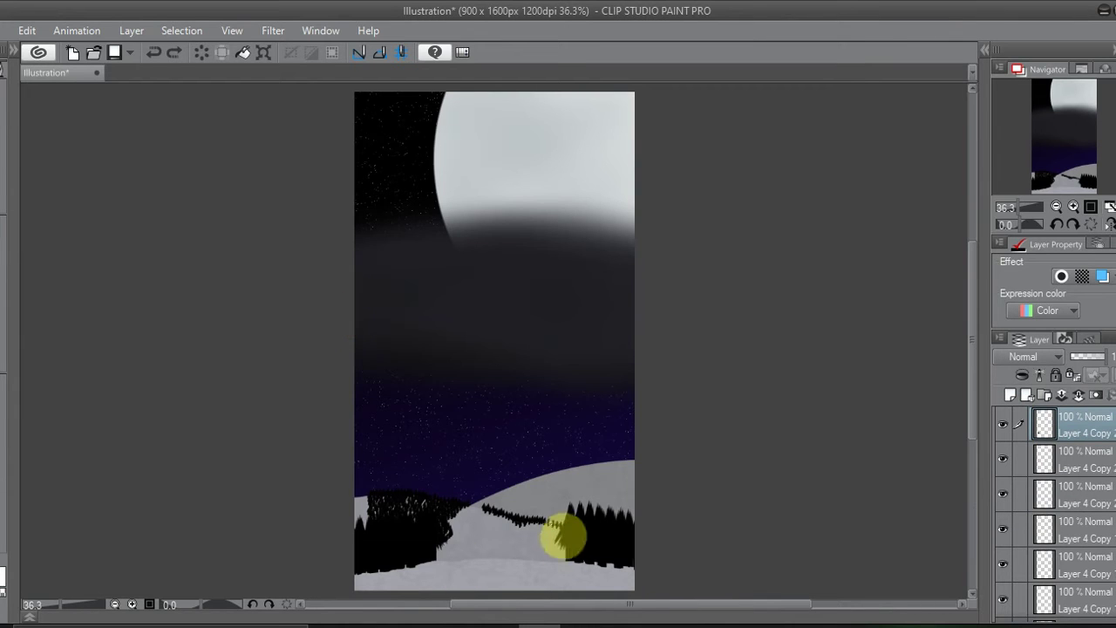
left_click(546, 526, "ctrl")
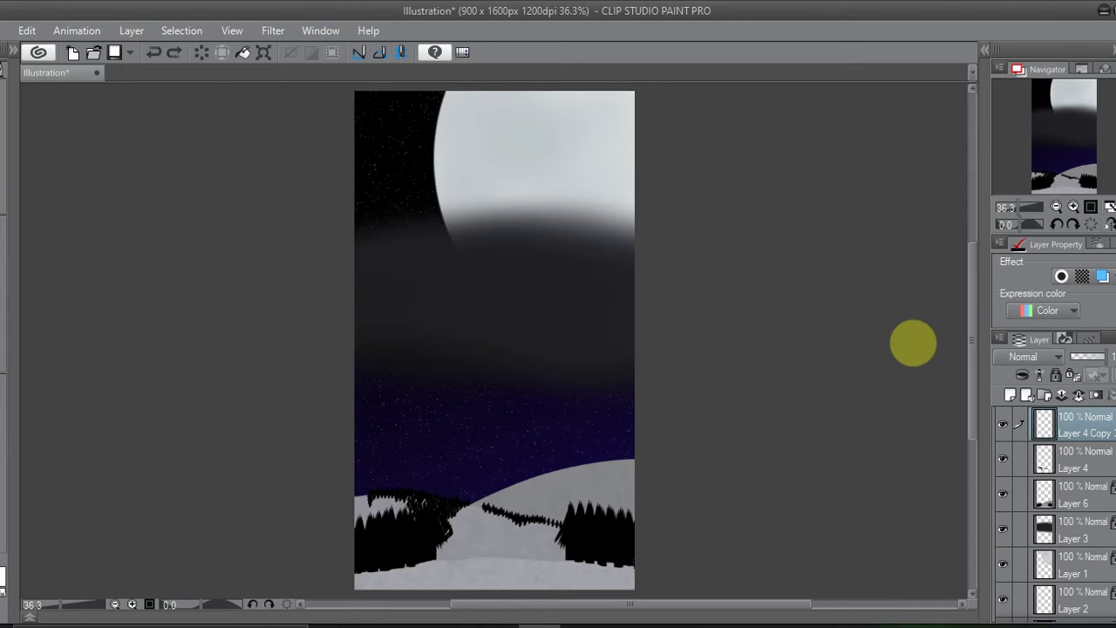
key("ctrl+v")
key("ctrl+v")
key("ctrl+v")
key("ctrl+v")
key("ctrl+v")
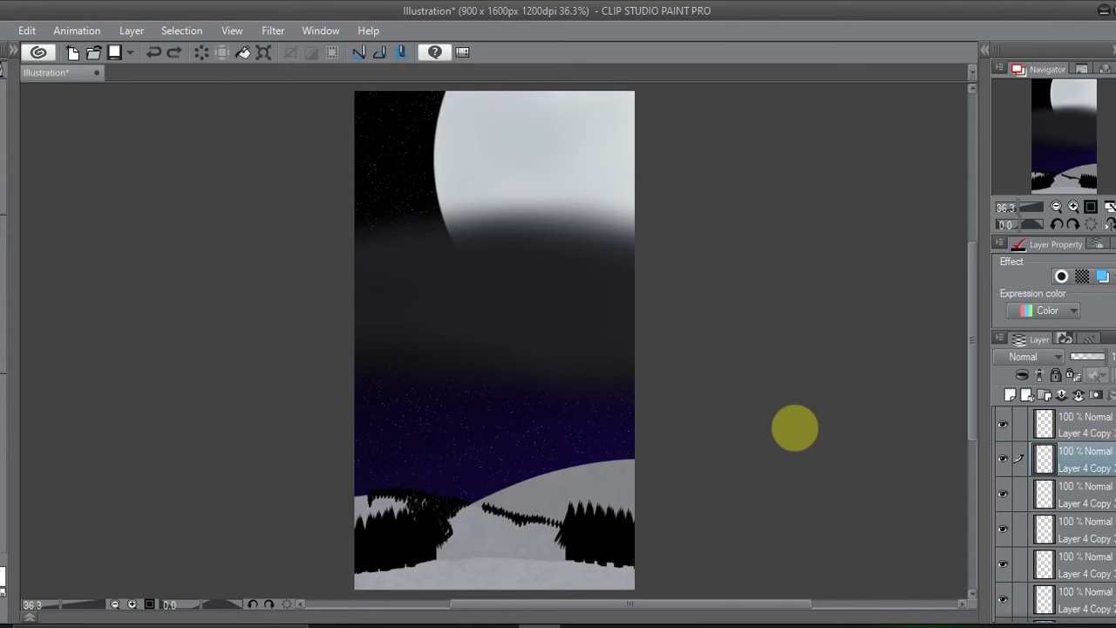
key("ctrl+v")
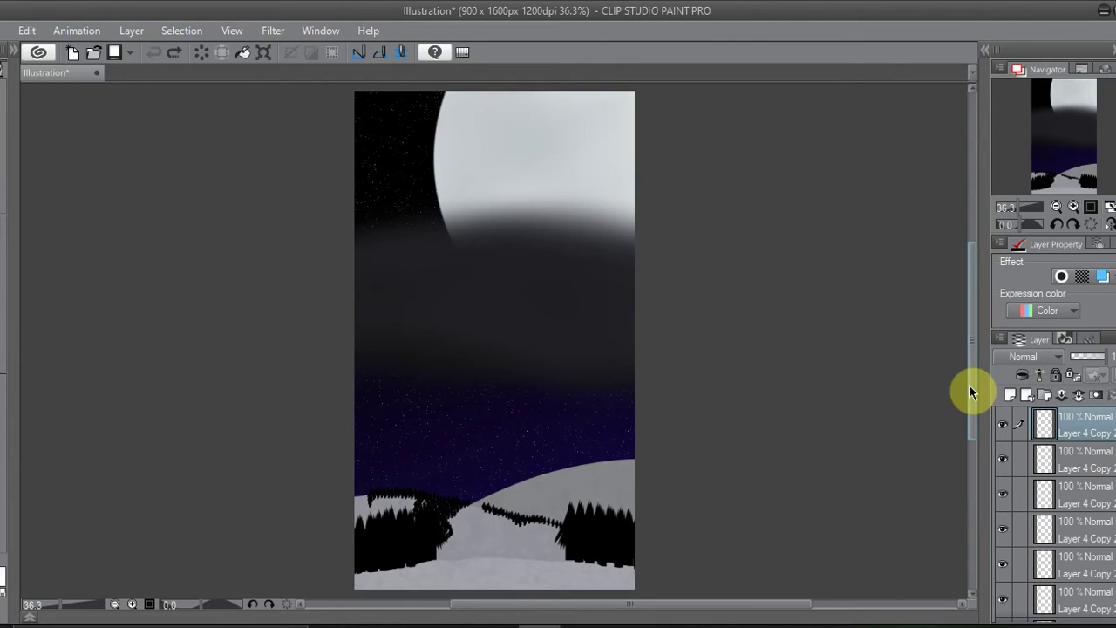
Step: Redo the fir copies above the left forest, their merge into Layer 4, and the clipped Layer 5 at 5% opacity
left_click(1075, 209)
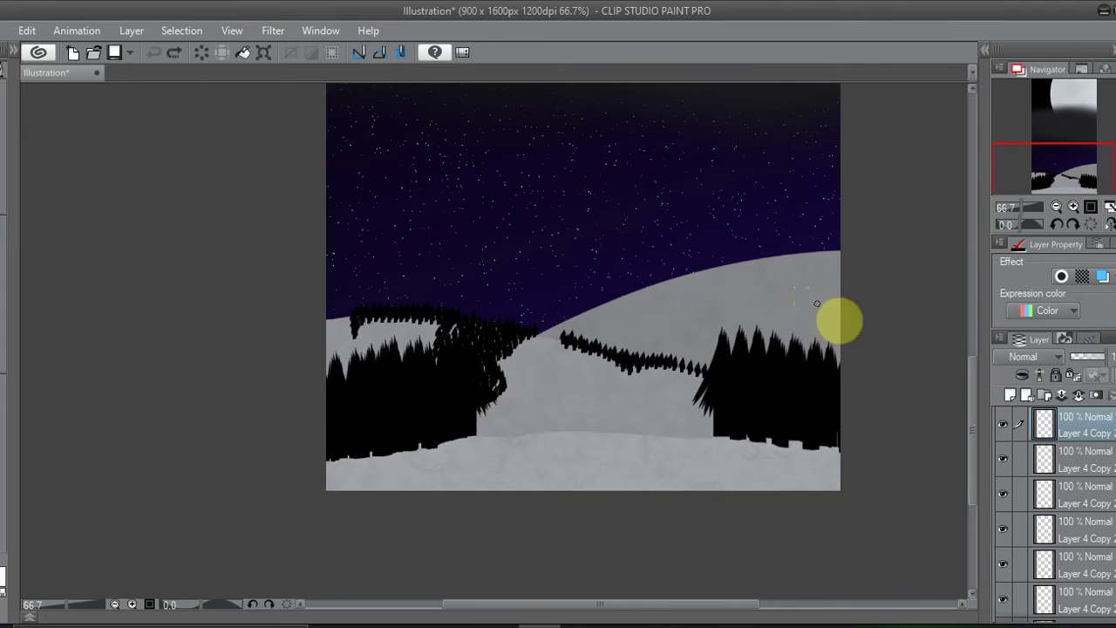
left_click(173, 54)
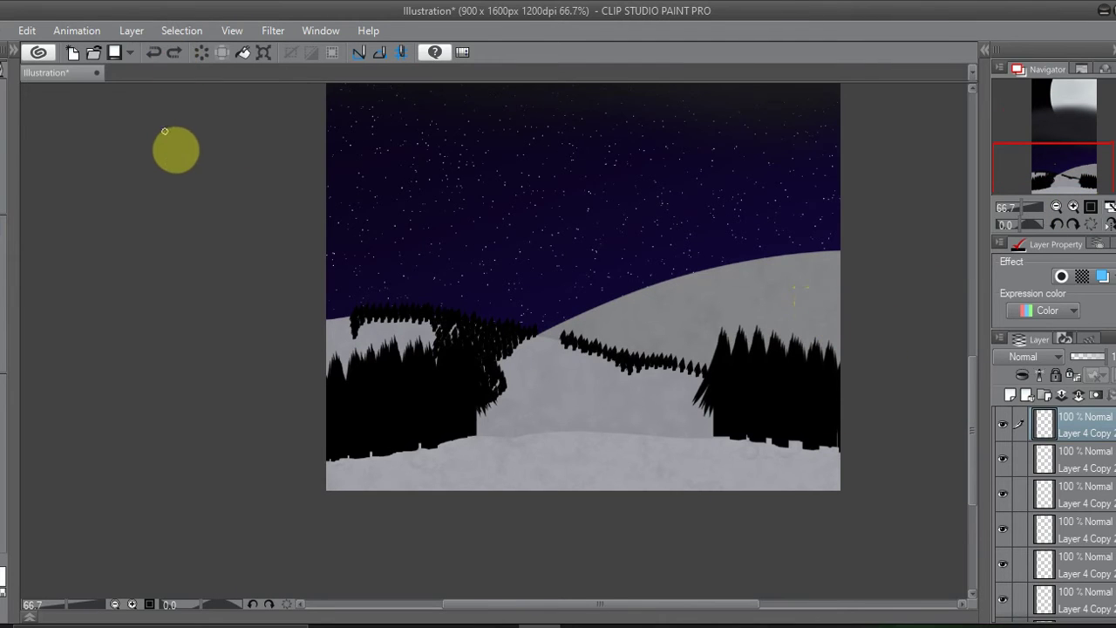
key("ctrl+y")
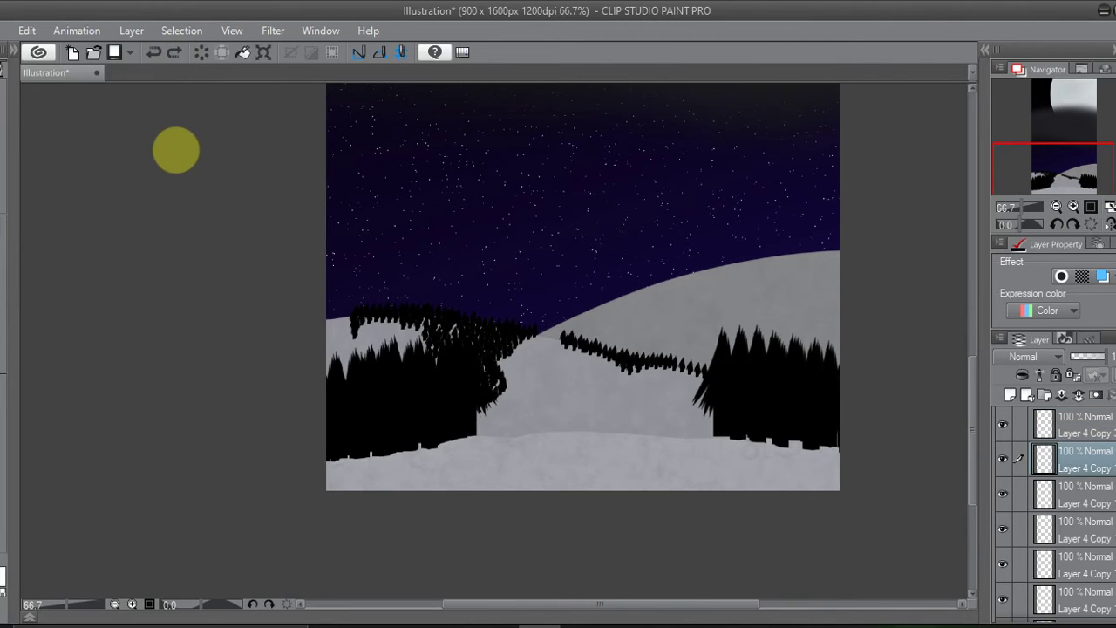
key("ctrl+y")
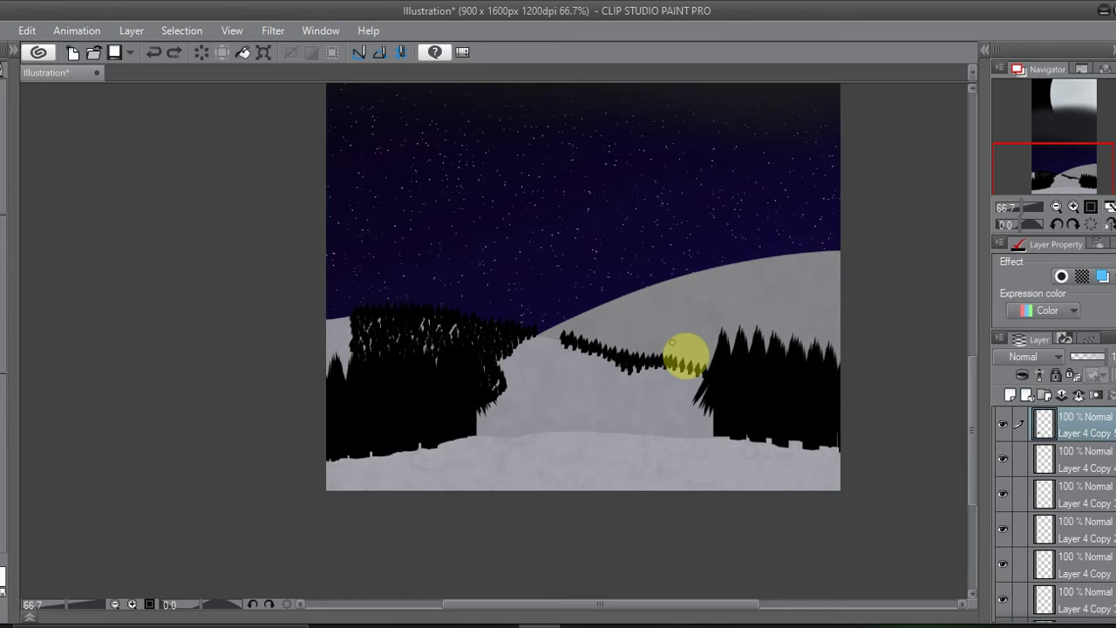
key("ctrl+a")
key("ctrl+d")
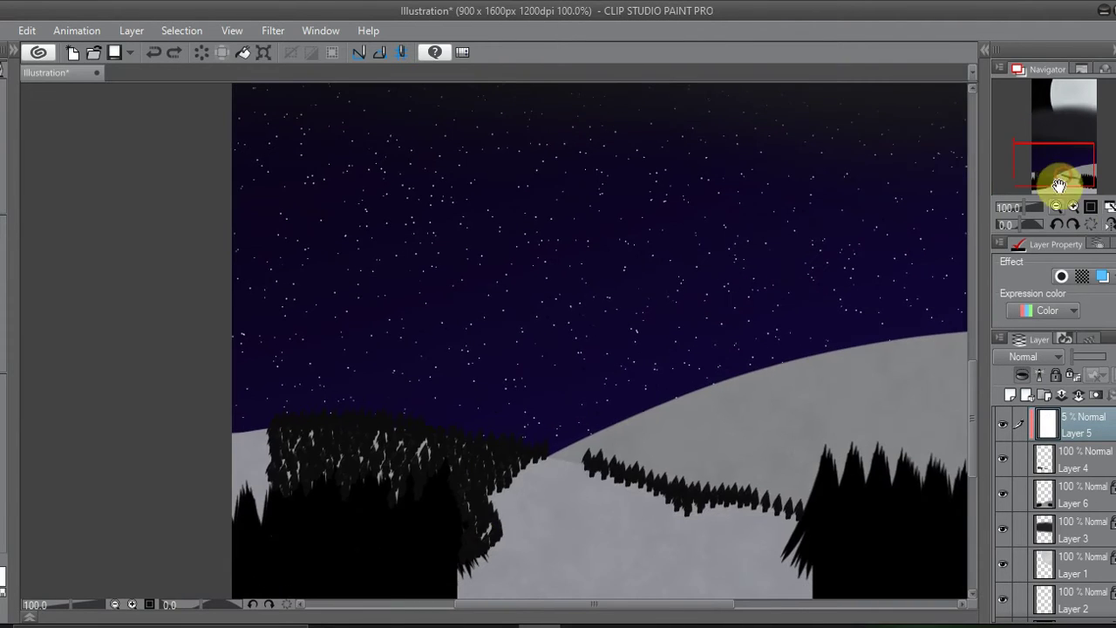
Step: Remove the clipped Layer 5, cover the bare snow at the canvas's left edge with a copy of Layer 4's firs, and merge it down
left_click_drag(1059, 185, 1042, 212)
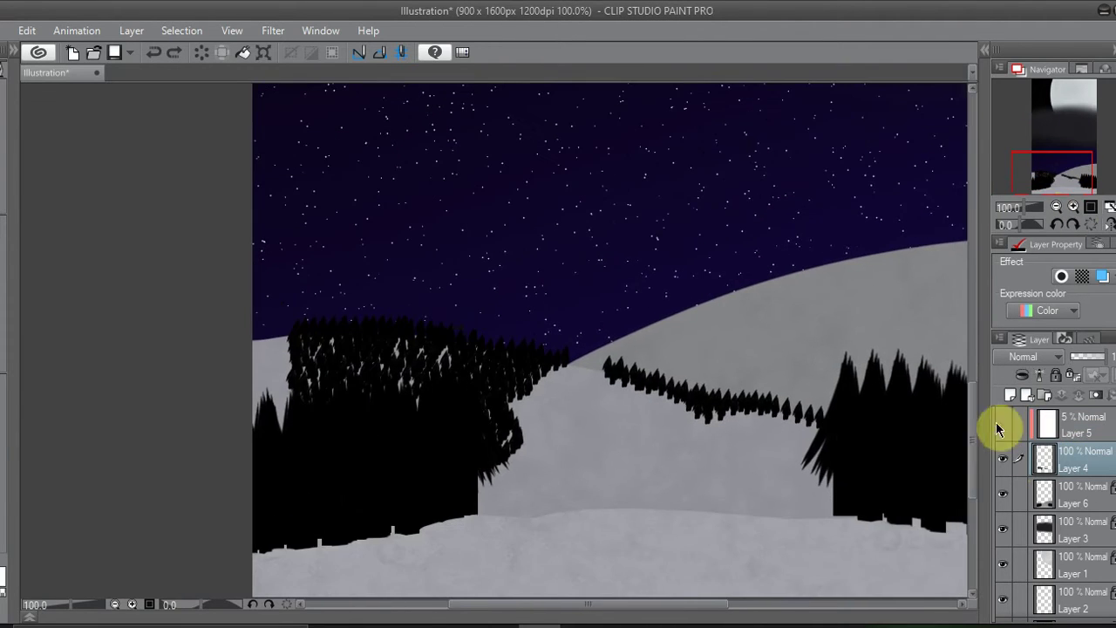
left_click(1096, 395)
key("ctrl+c")
key("ctrl+v")
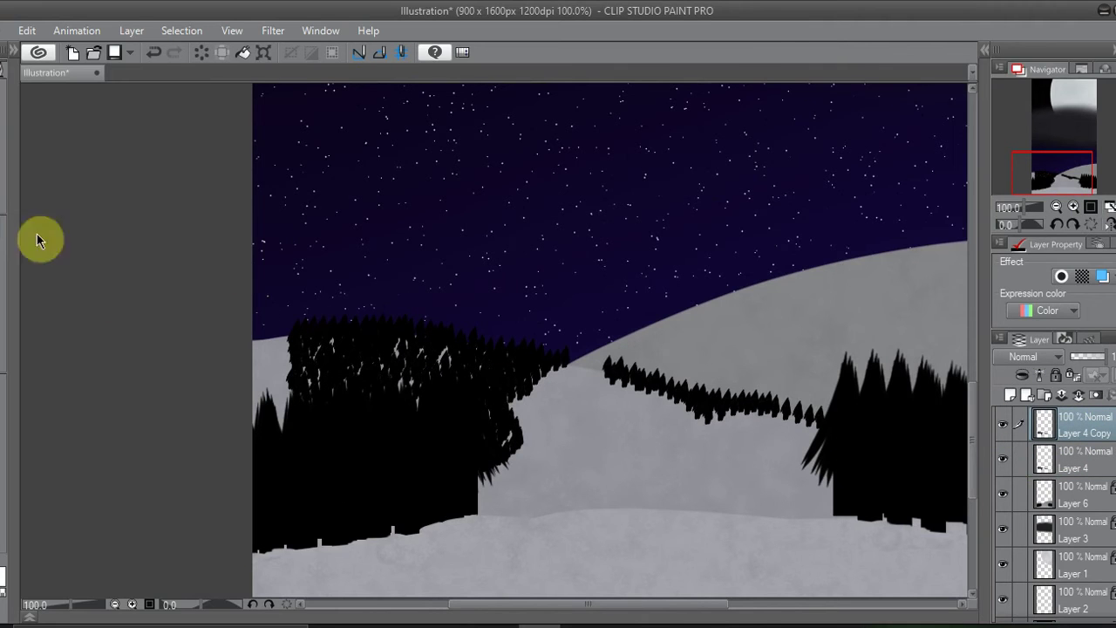
key("ctrl+v")
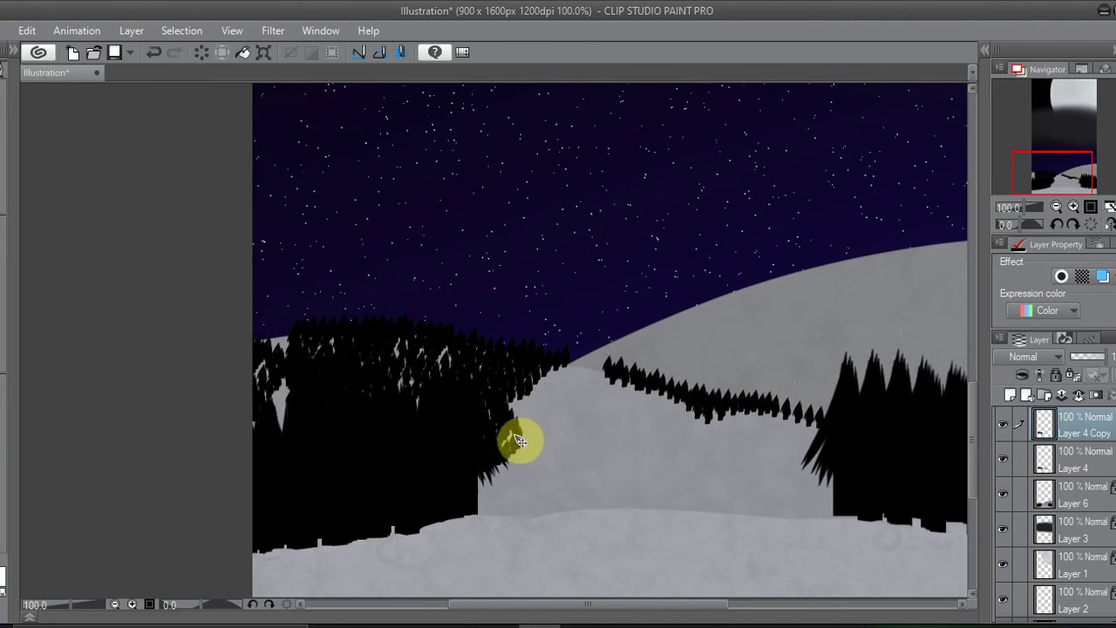
key("ctrl+z")
key("ctrl+z")
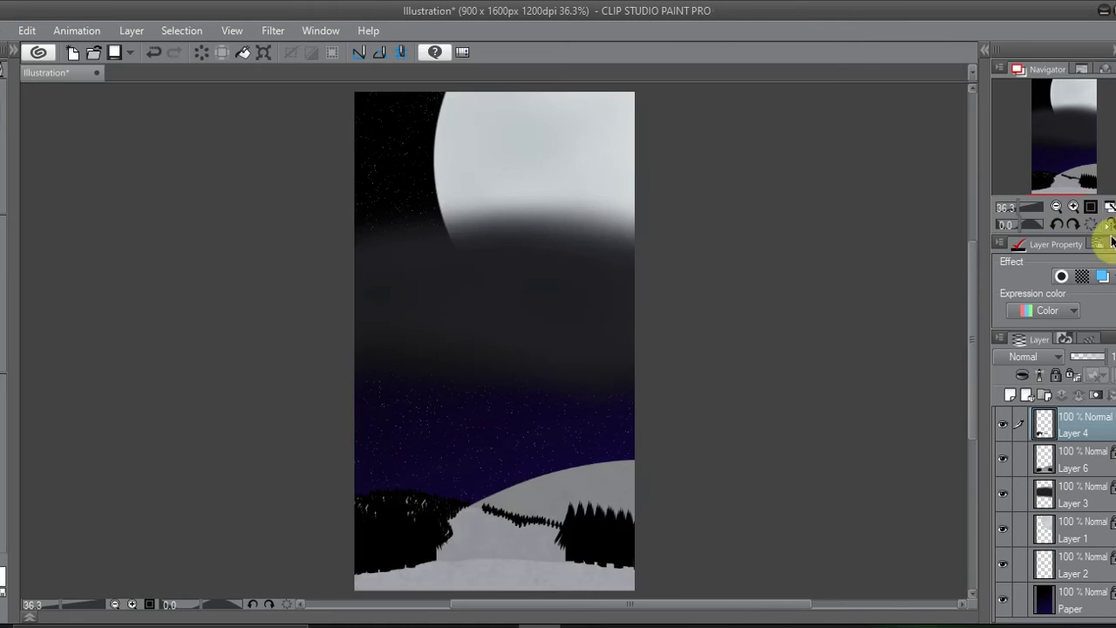
Step: Paint one tiny tree on a new Layer 5 above the distant fir row on the right hill and paste copies beside it
left_click_drag(1068, 185, 1070, 172)
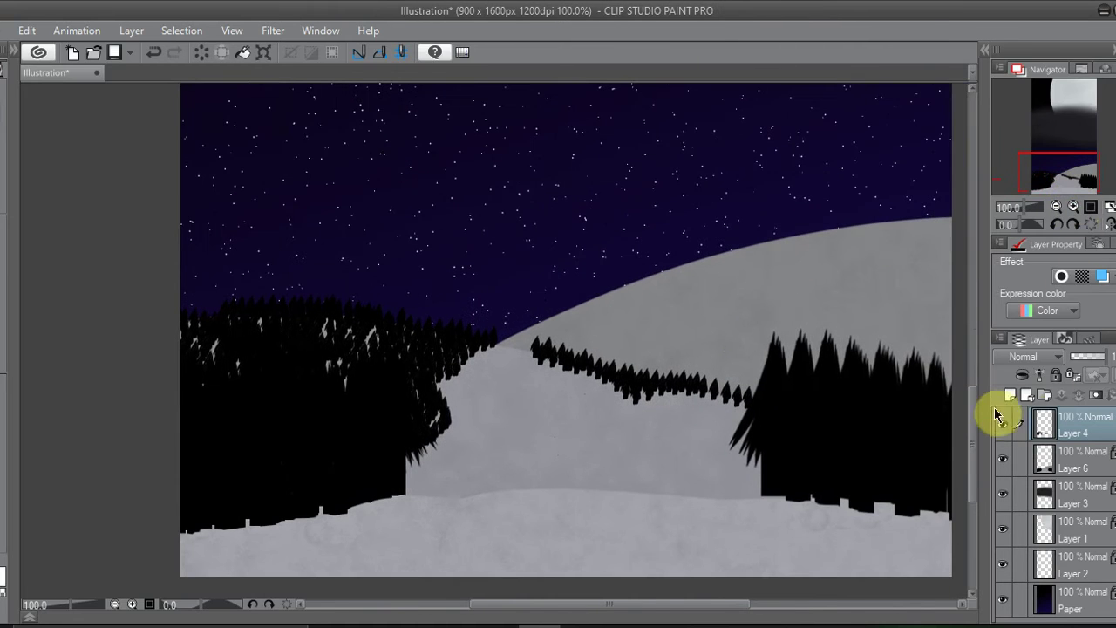
left_click(1009, 394)
scroll(1071, 178, "up", 4)
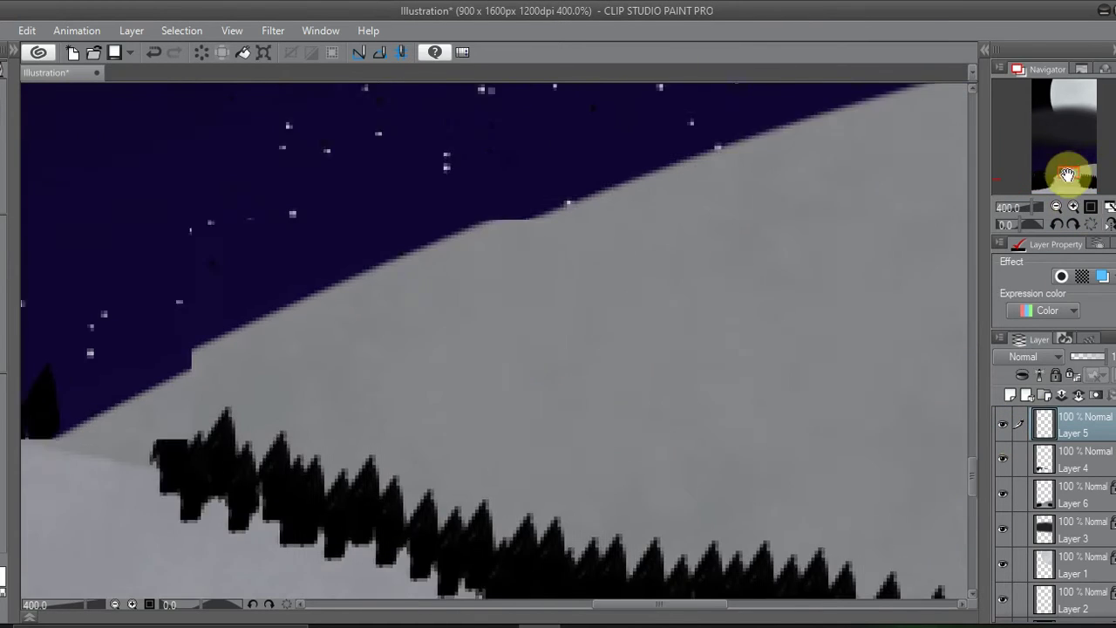
left_click(498, 393)
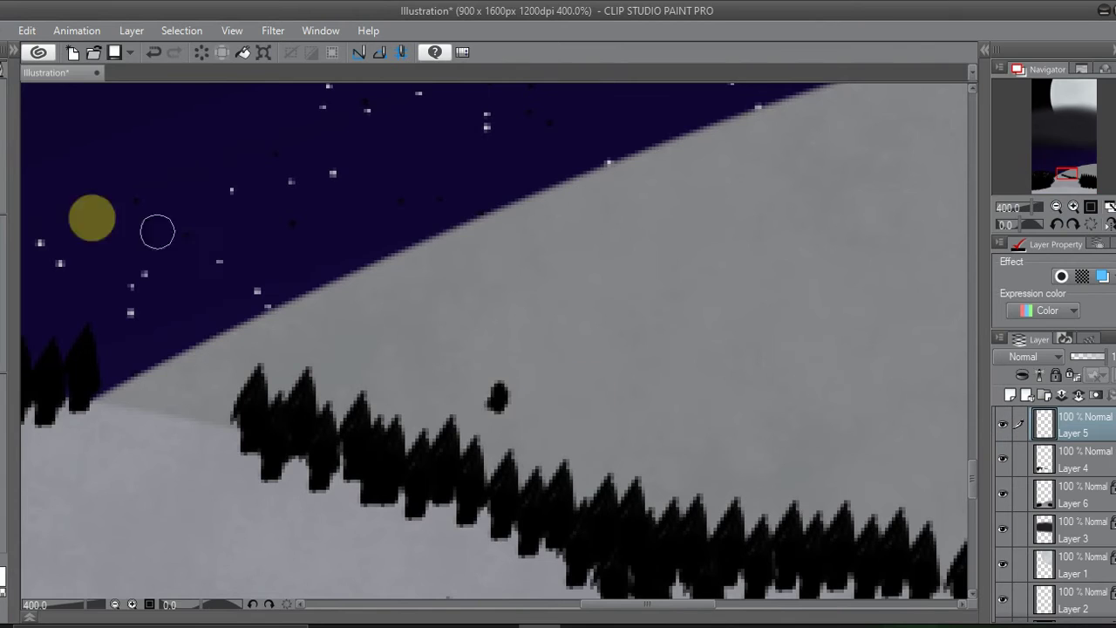
scroll(1080, 172, "down", 2)
left_click_drag(1080, 172, 1083, 174)
key("ctrl+c")
key("ctrl+v")
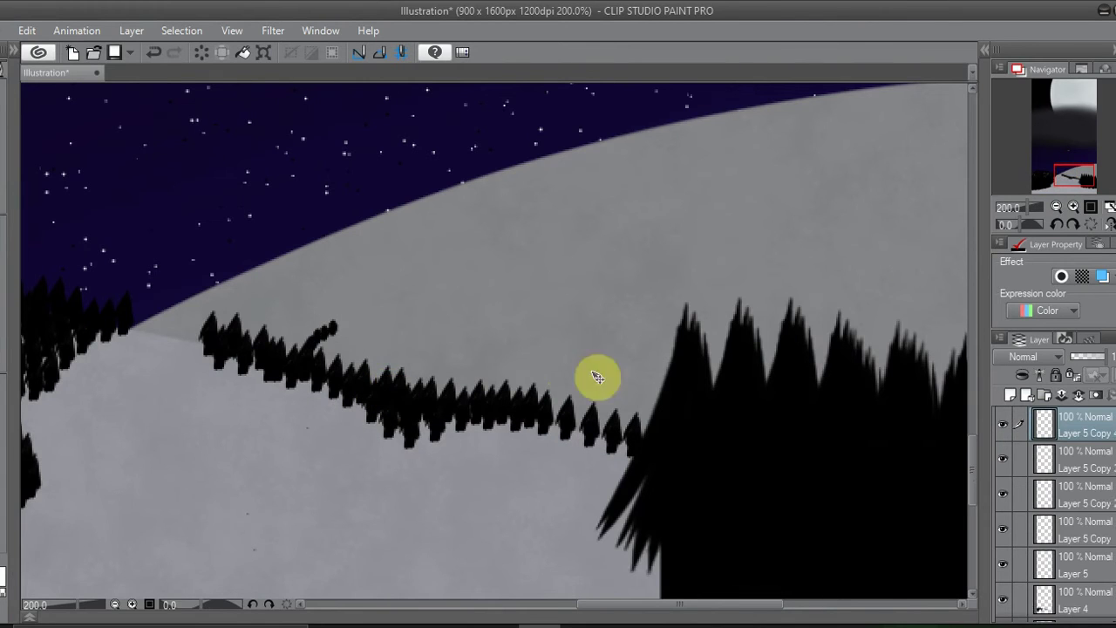
Step: Extend the tiny tree copies into a dense band above the fir row, reaching the right foreground forest
left_click_drag(398, 423, 418, 456)
key("ctrl+v")
key("ctrl+v")
left_click(1079, 396)
key("ctrl+v")
left_click_drag(472, 490, 640, 471)
key("ctrl+v")
key("ctrl+v")
key("ctrl+v")
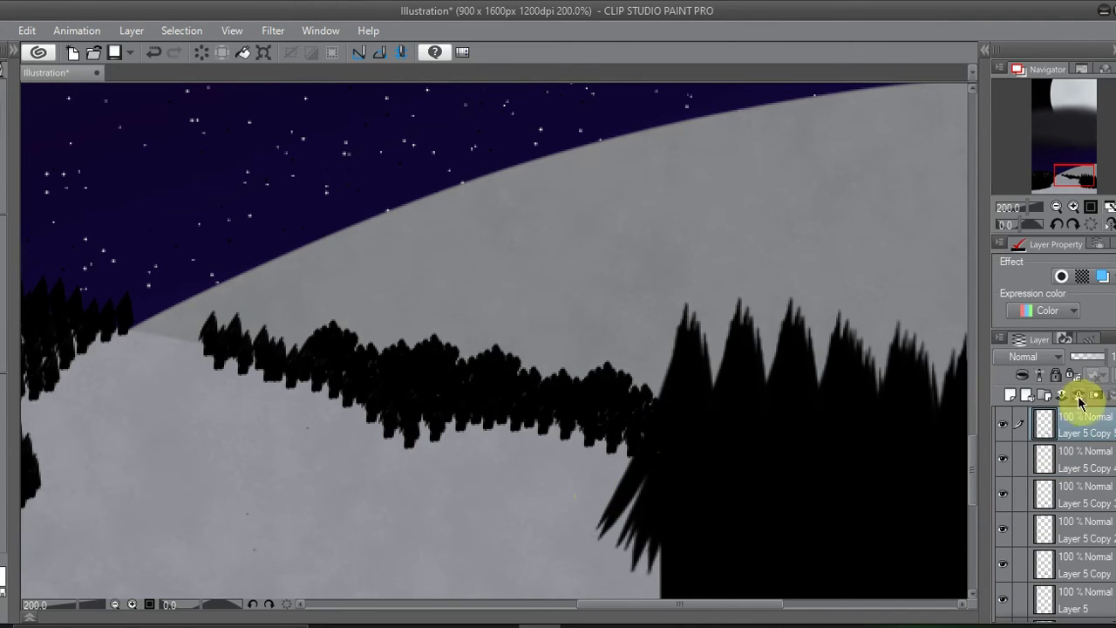
Step: Cover the lower right hill behind the foreground forest with copies of the tree band and merge them into Layer 5
left_click(1078, 396)
left_click_drag(1078, 179, 1079, 175)
left_click_drag(450, 488, 707, 518)
key("ctrl+v")
key("ctrl+v")
key("ctrl+v")
key("ctrl+v")
left_click_drag(1078, 175, 1083, 177)
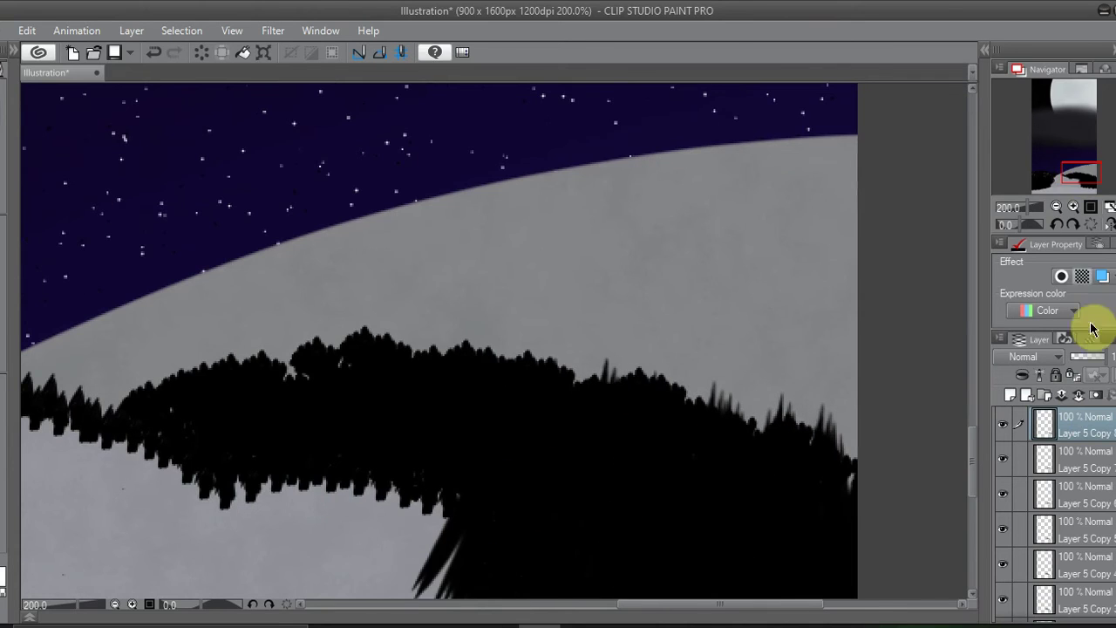
left_click(1078, 396)
left_click(1079, 396)
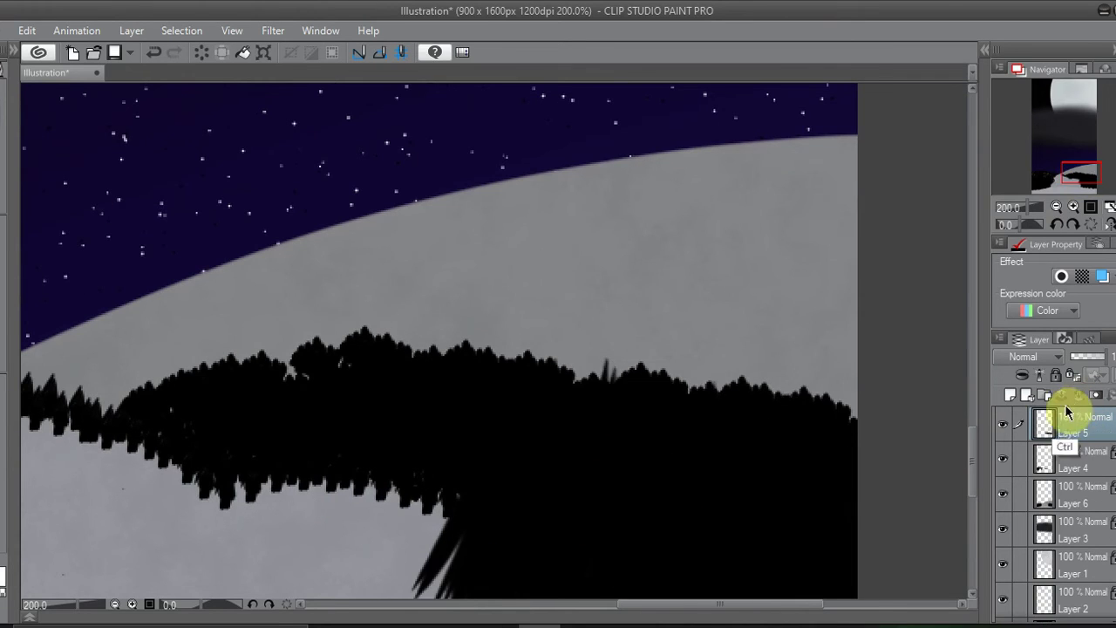
Step: Duplicate the tree mass farther up the right hill toward the canvas edge and merge the copy into Layer 5
left_click_drag(602, 488, 588, 443)
left_click(1089, 169)
left_click_drag(669, 392, 528, 267)
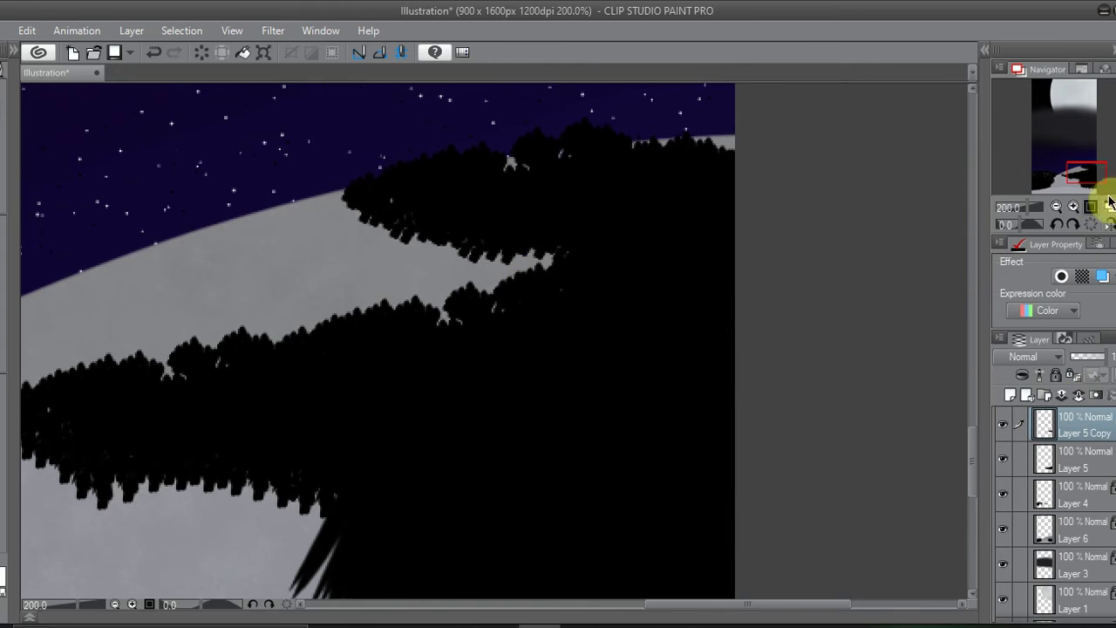
left_click(1091, 207)
left_click(1073, 207)
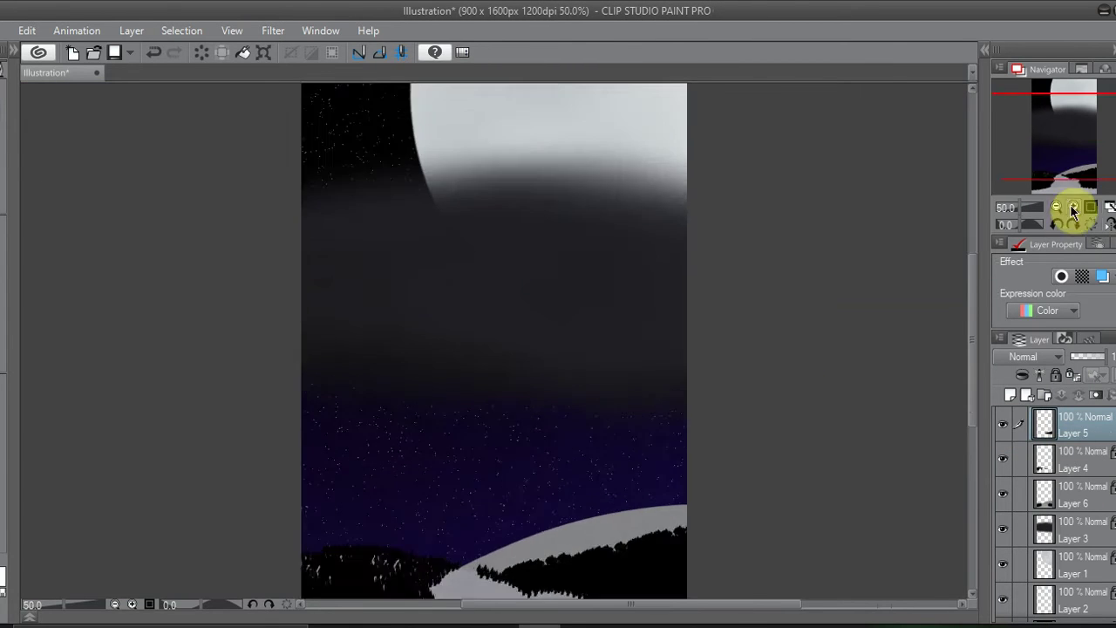
Step: Move Layer 5 beneath Layer 4, hide both layers, and make Layer 6 with the foreground forests active
left_click(1073, 206)
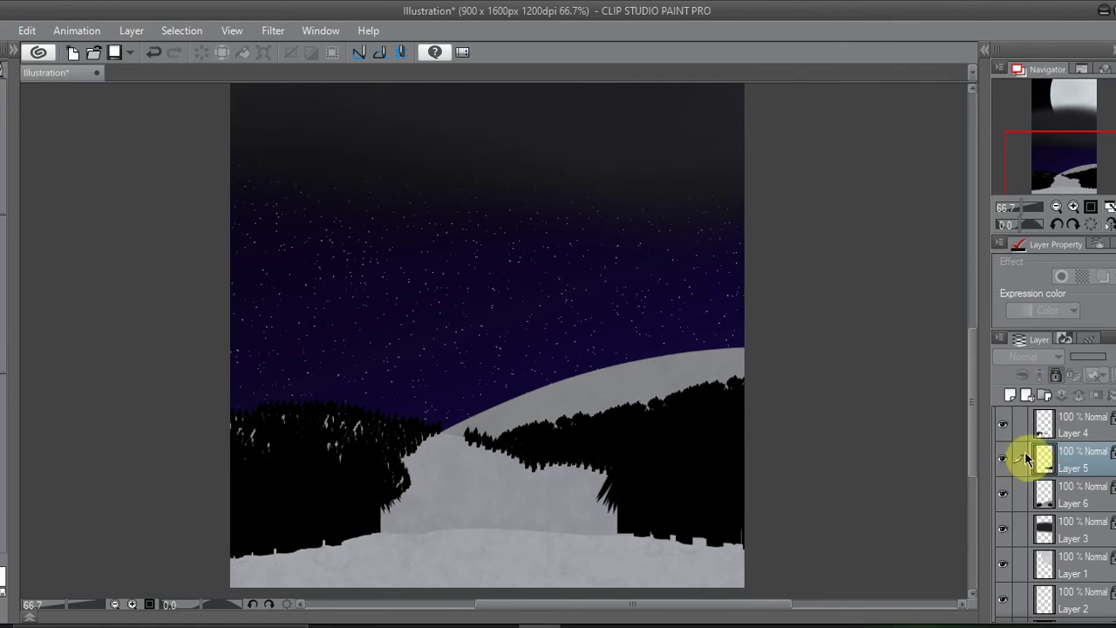
left_click(1046, 496)
left_click_drag(1002, 458, 1003, 423)
left_click(1071, 207)
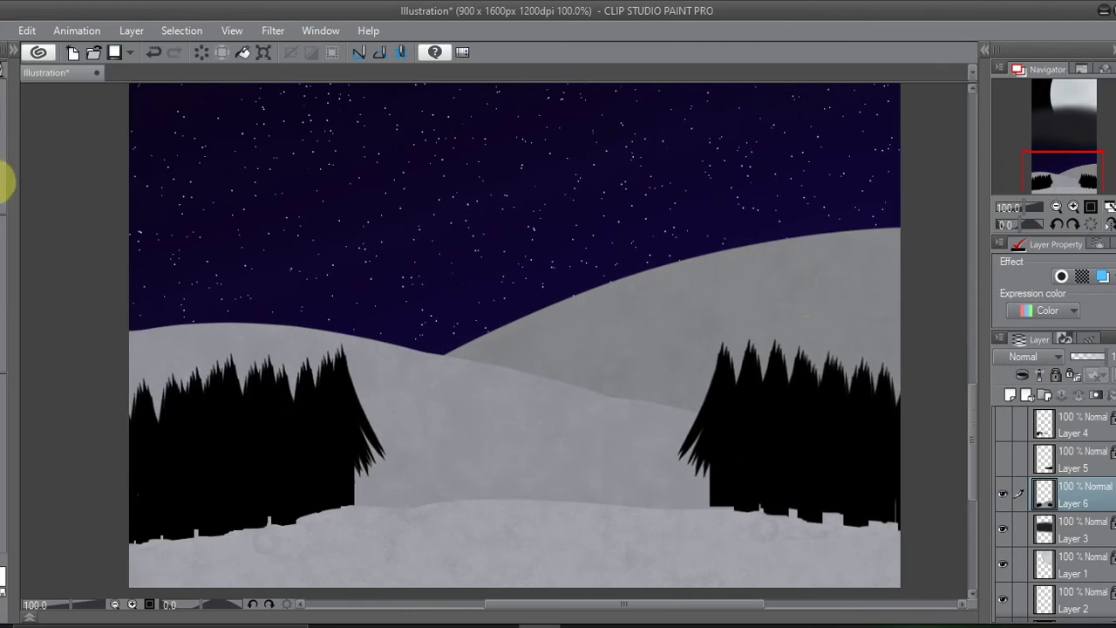
Step: Select both foreground forests on Layer 6, fill them with white on a new Layer 7, and set its opacity to 7%
left_click(305, 448)
left_click(811, 445)
left_click(436, 572)
left_click(648, 291)
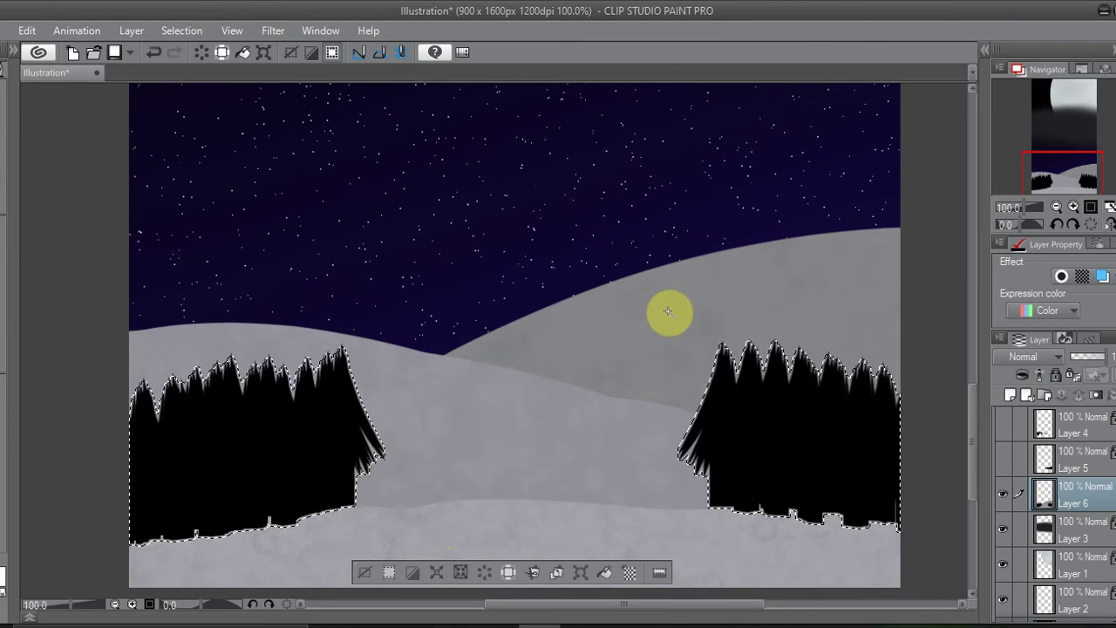
key("ctrl+shift+n")
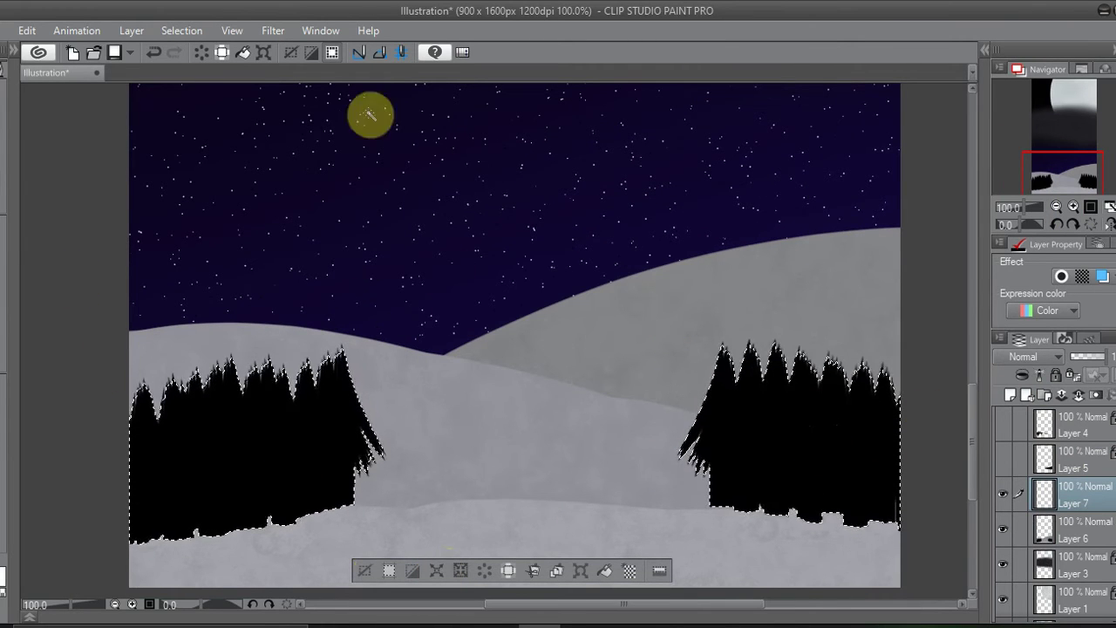
left_click(244, 52)
key("ctrl+d")
left_click(1073, 357)
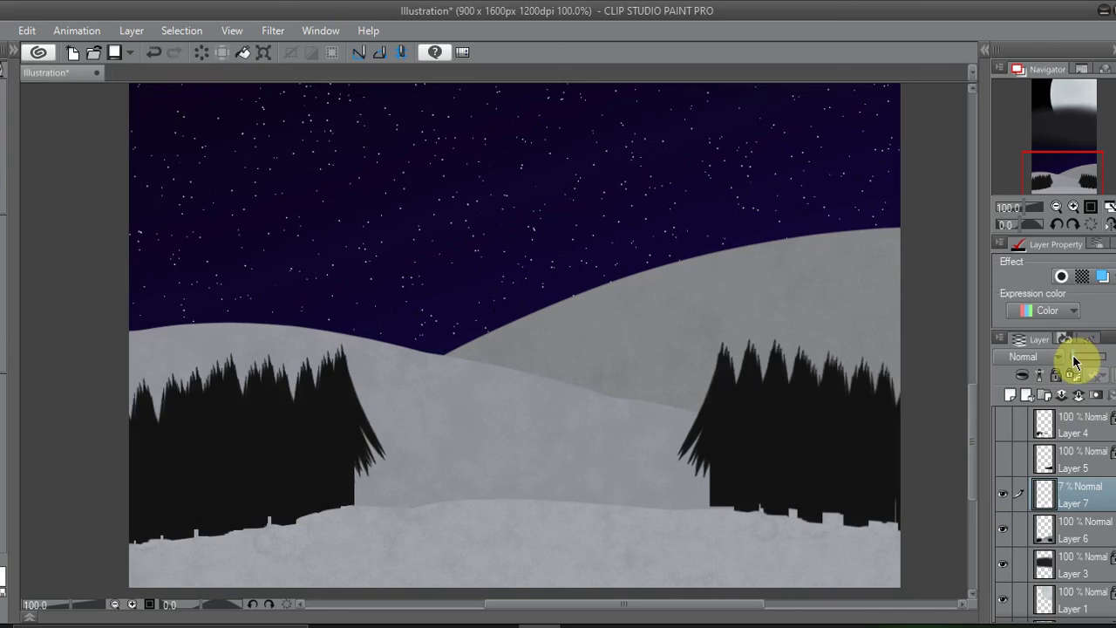
Step: Show Layers 4 and 5 and lighten the distant firs with a white-filled Layer 7 copy clipped to Layer 4 at 4% opacity
left_click_drag(1003, 457, 1004, 427)
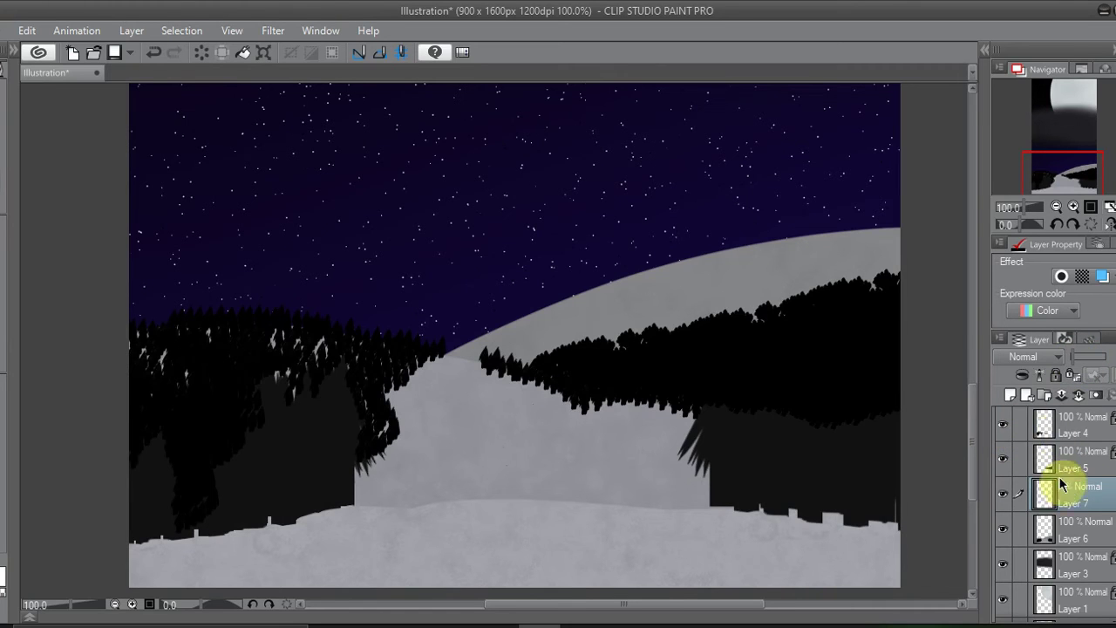
key("ctrl+j")
left_click_drag(1081, 494, 1071, 422)
left_click(1073, 207)
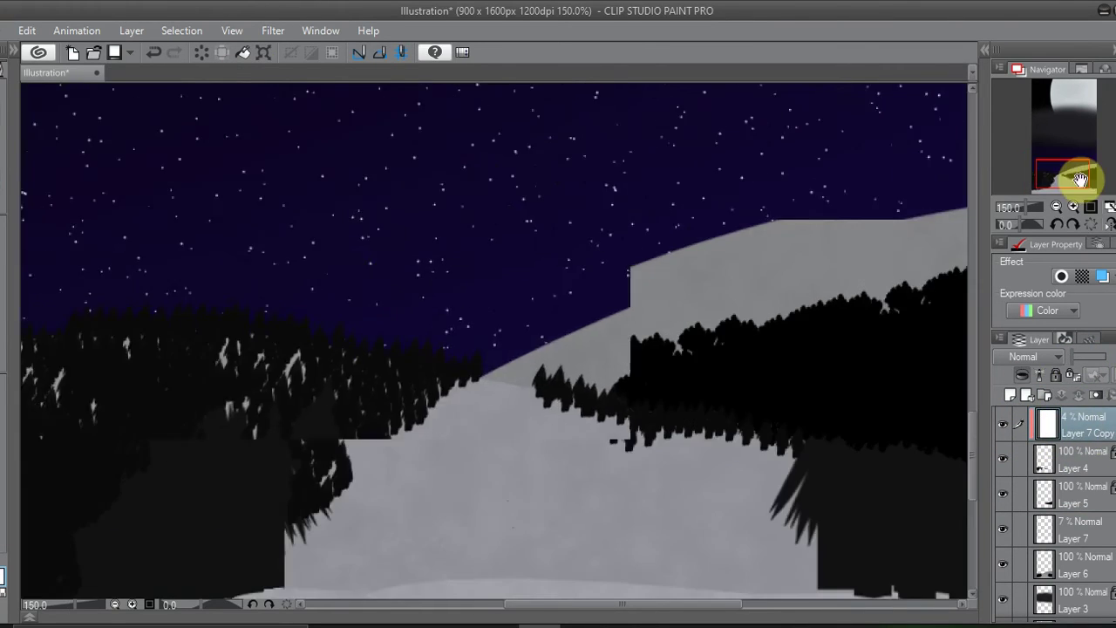
Step: Select the left foreground forest shape, shrink the selection by 1 px, clear the overlapping firs on Layer 4, and deselect
left_click(1045, 458, "ctrl")
left_click(1072, 458)
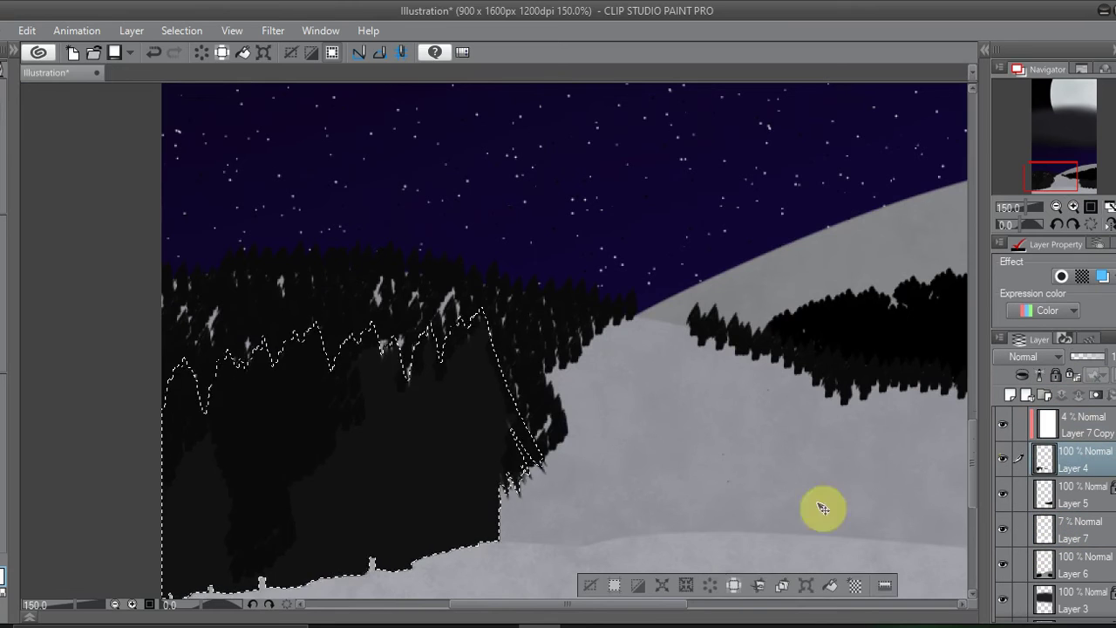
left_click(686, 585)
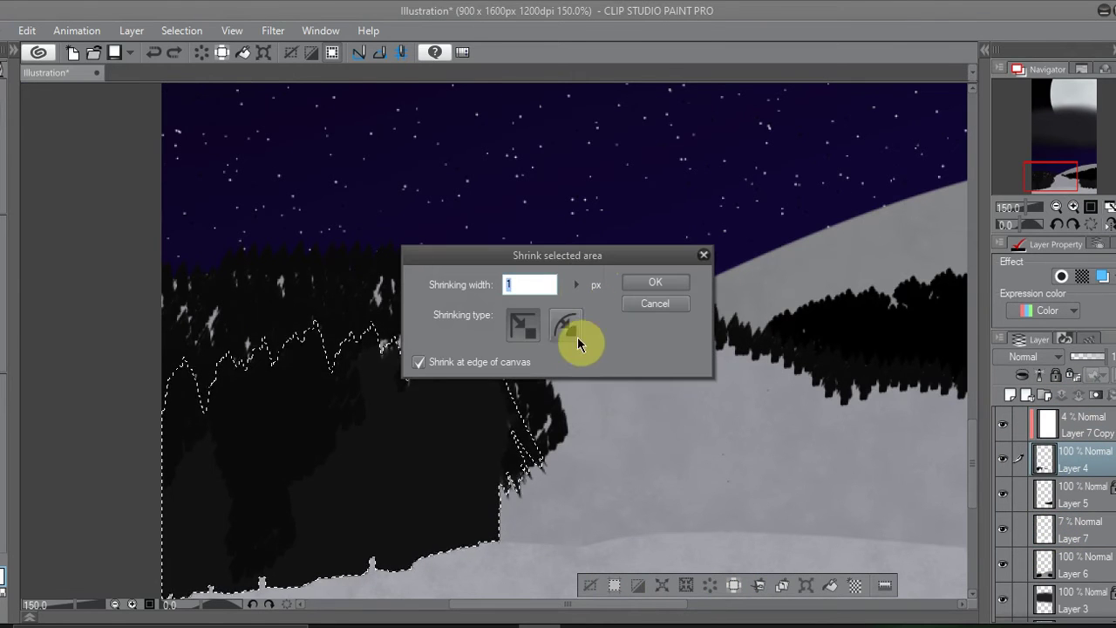
left_click(655, 281)
left_click(707, 591)
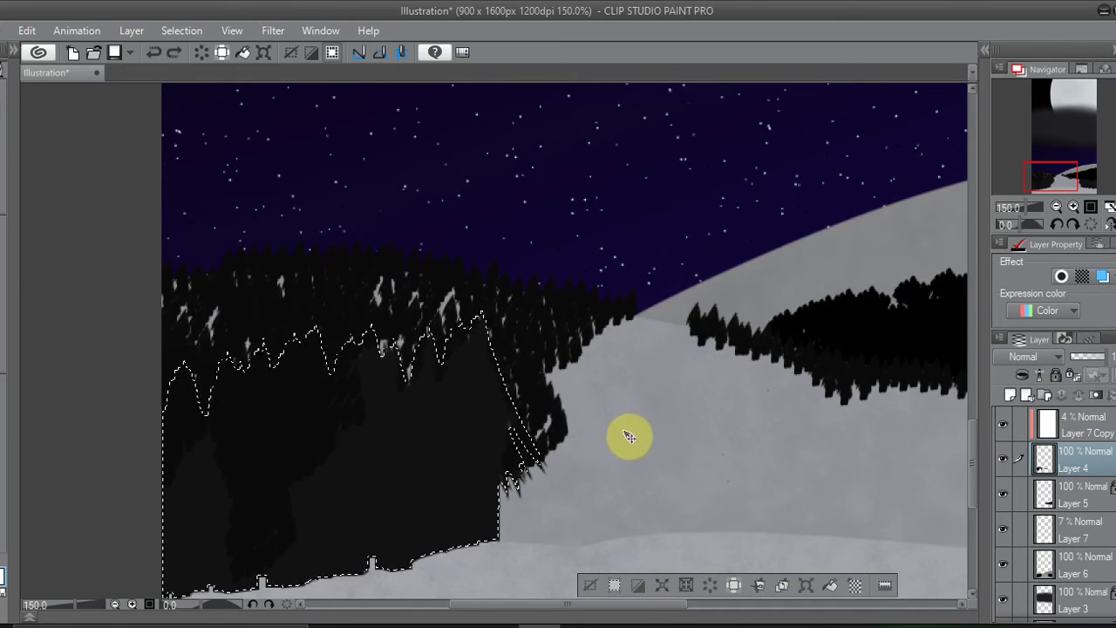
key("ctrl+d")
Step: Keep a hidden copy of Layer 4, lower Layer 4's opacity to 43%, and erase distant firs overlapping the left foreground forest
left_click(1079, 481)
mouse_move(723, 386)
left_mouse_down()
mouse_move(177, 514)
mouse_move(347, 373)
left_mouse_up()
left_click_drag(446, 381, 326, 400)
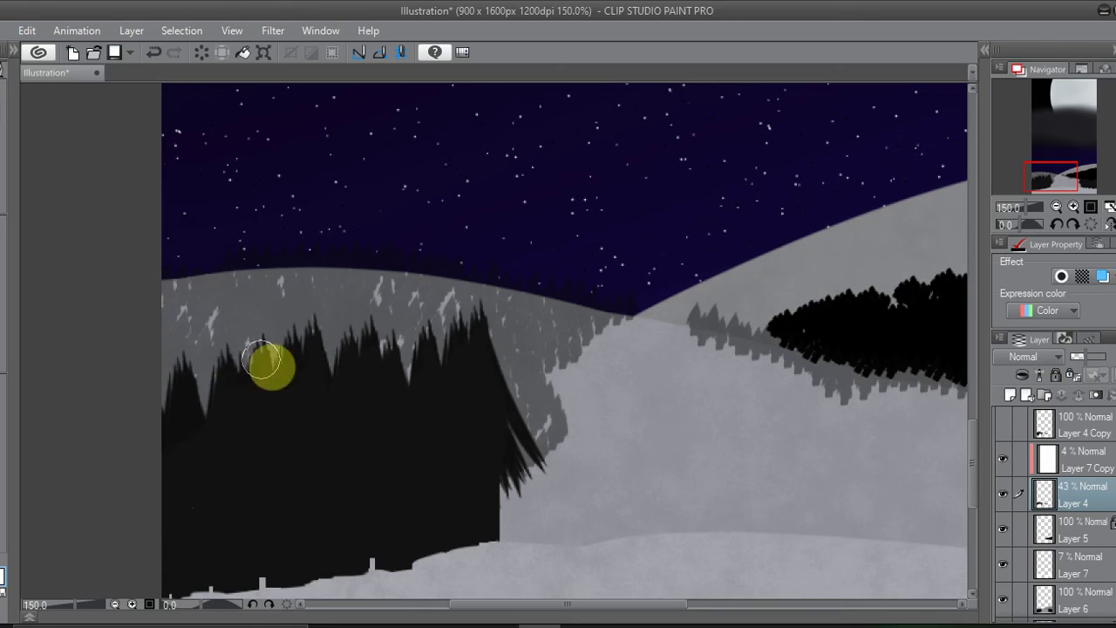
left_click_drag(307, 384, 178, 367)
Step: Raise Layer 4's opacity to 62% and erase distant firs overlapping the left foreground forest's treetops and slanting side branches
left_click_drag(1111, 375, 989, 381)
scroll(235, 436, "up", 5)
mouse_move(207, 395)
left_mouse_down()
mouse_move(179, 304)
mouse_move(172, 316)
mouse_move(256, 428)
mouse_move(327, 394)
mouse_move(294, 342)
mouse_move(387, 310)
left_mouse_up()
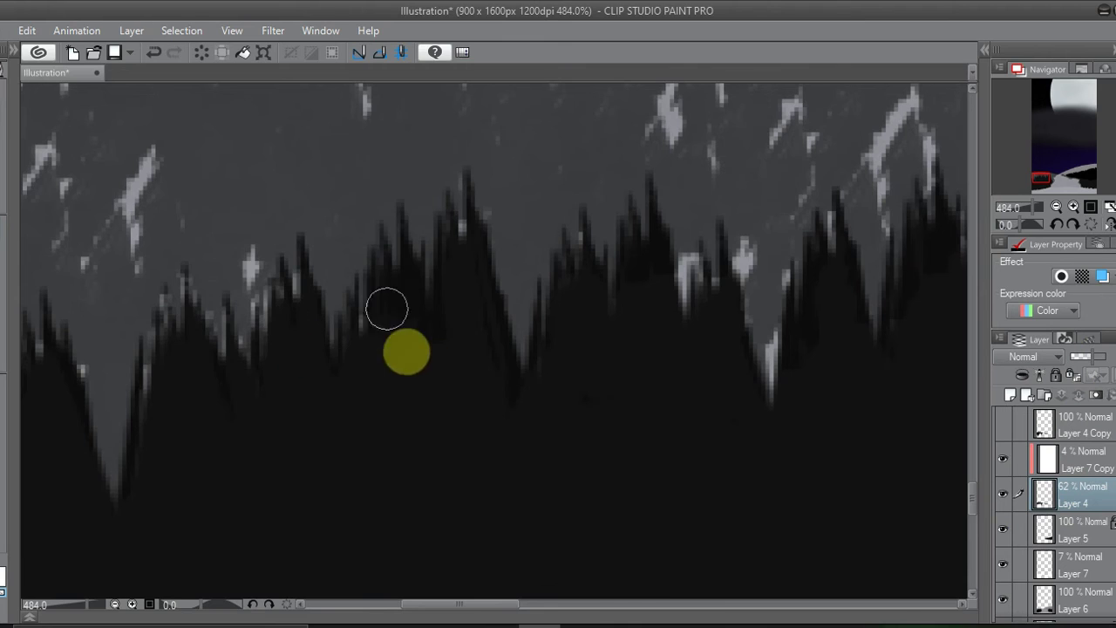
left_click(1043, 189)
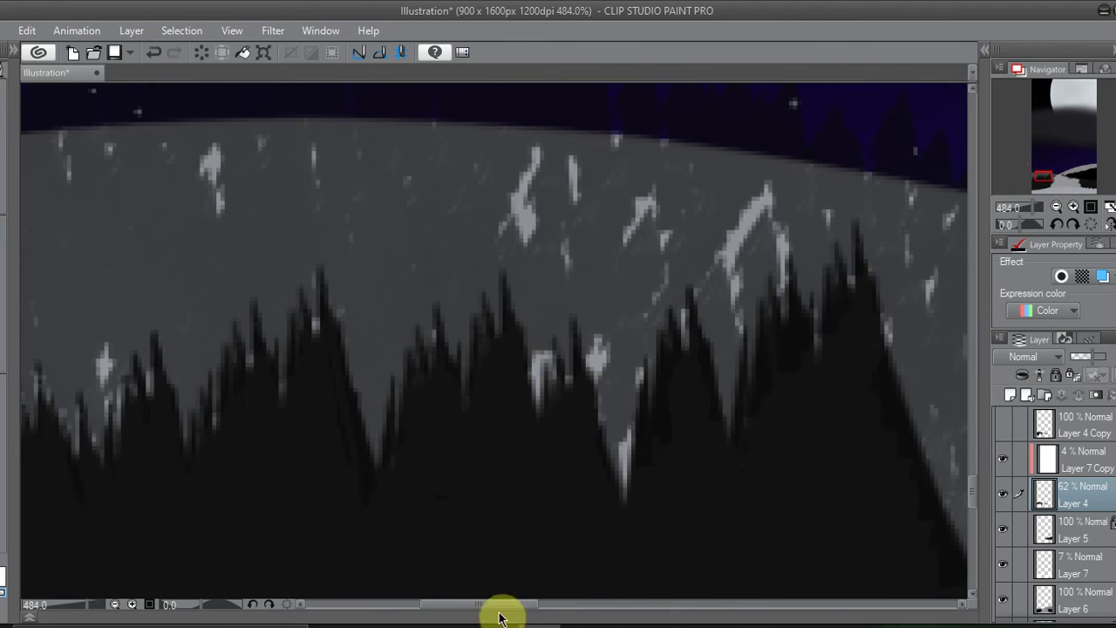
left_click_drag(503, 604, 527, 604)
left_click(1051, 178)
left_click_drag(1050, 178, 1052, 187)
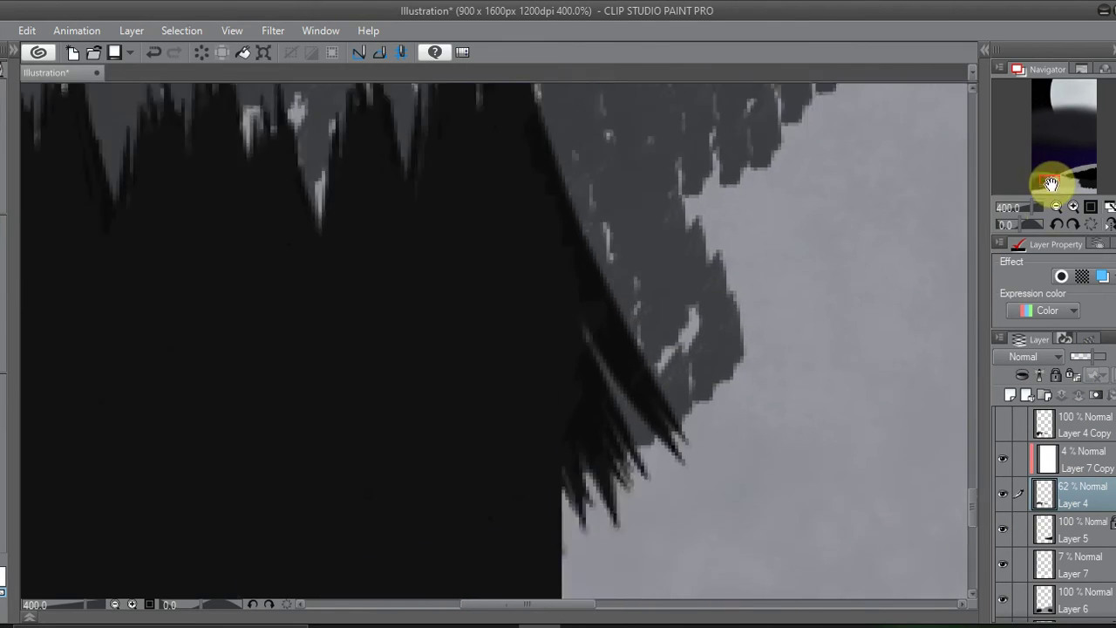
left_click_drag(530, 274, 609, 460)
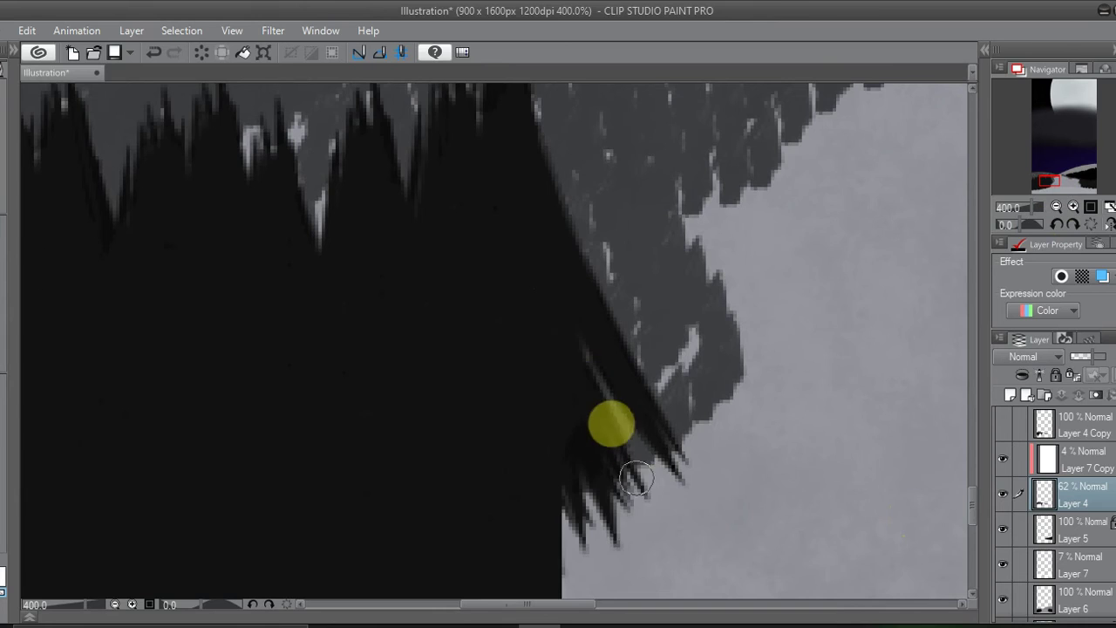
Step: Restore Layer 4 to 100% opacity and erase the remaining distant firs covering the left foreground treetops
left_click(1055, 207)
key("ctrl+0")
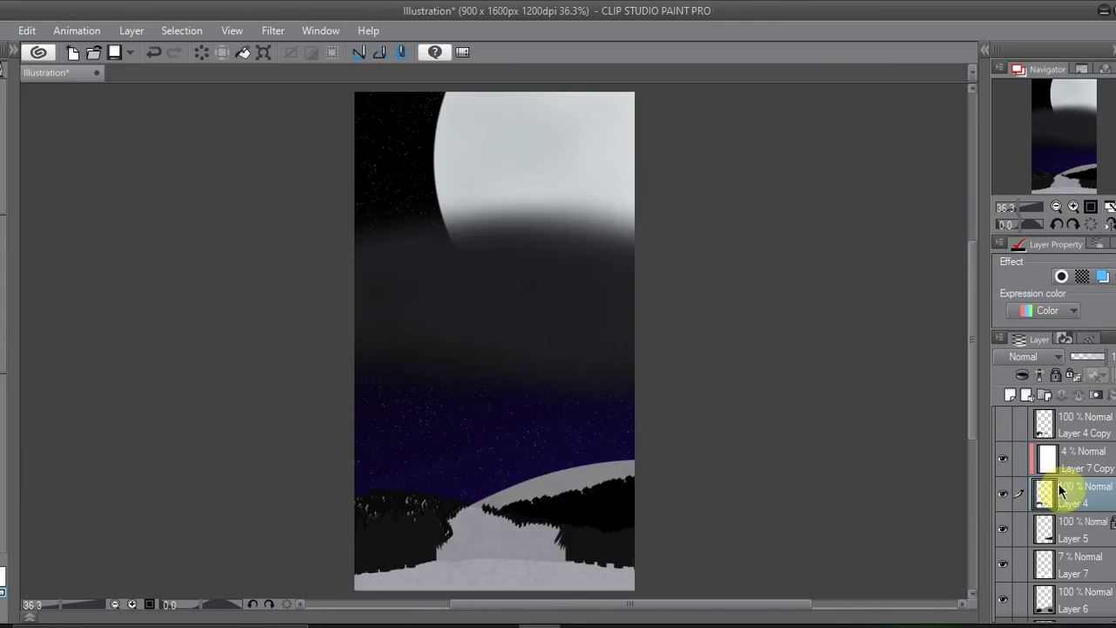
left_click(1047, 176)
scroll(610, 381, "up", 4)
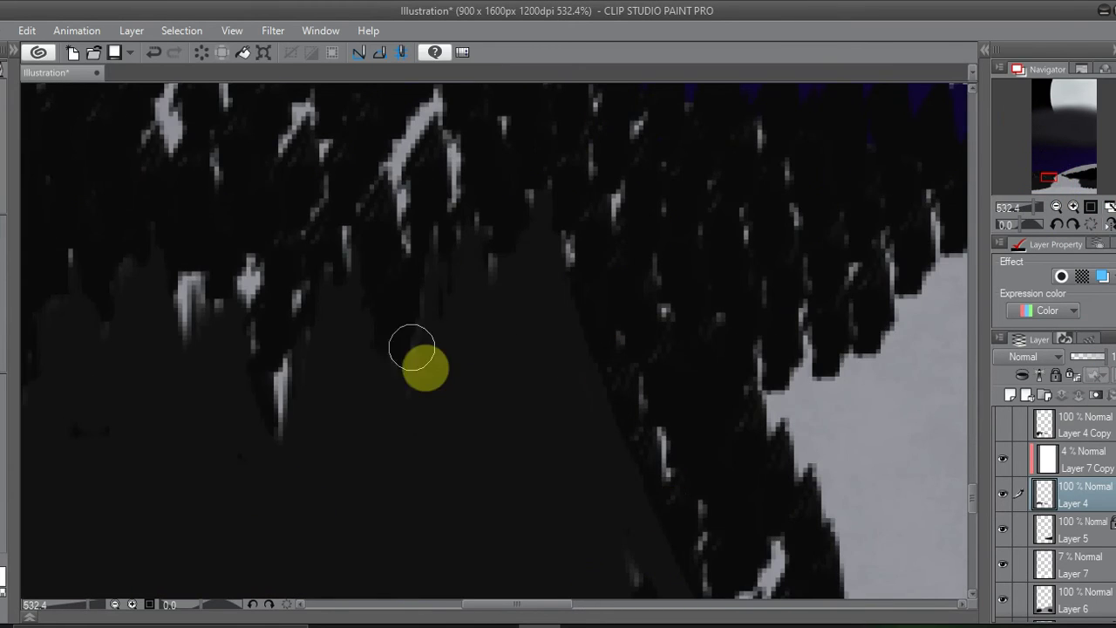
left_click(1046, 179)
left_click_drag(838, 262, 275, 455)
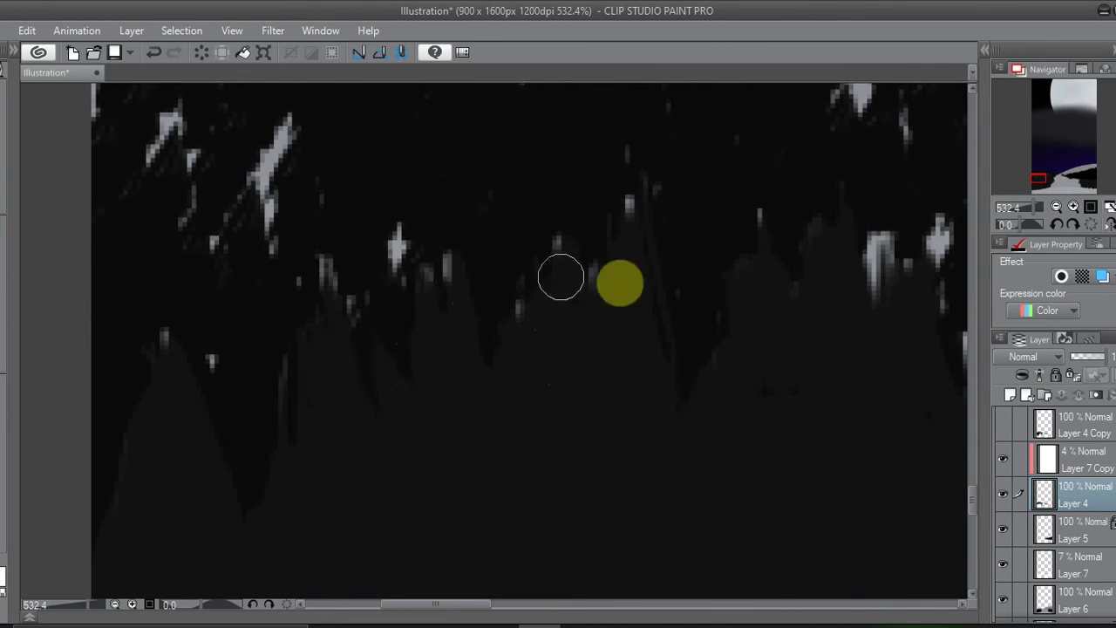
key("ctrl+0")
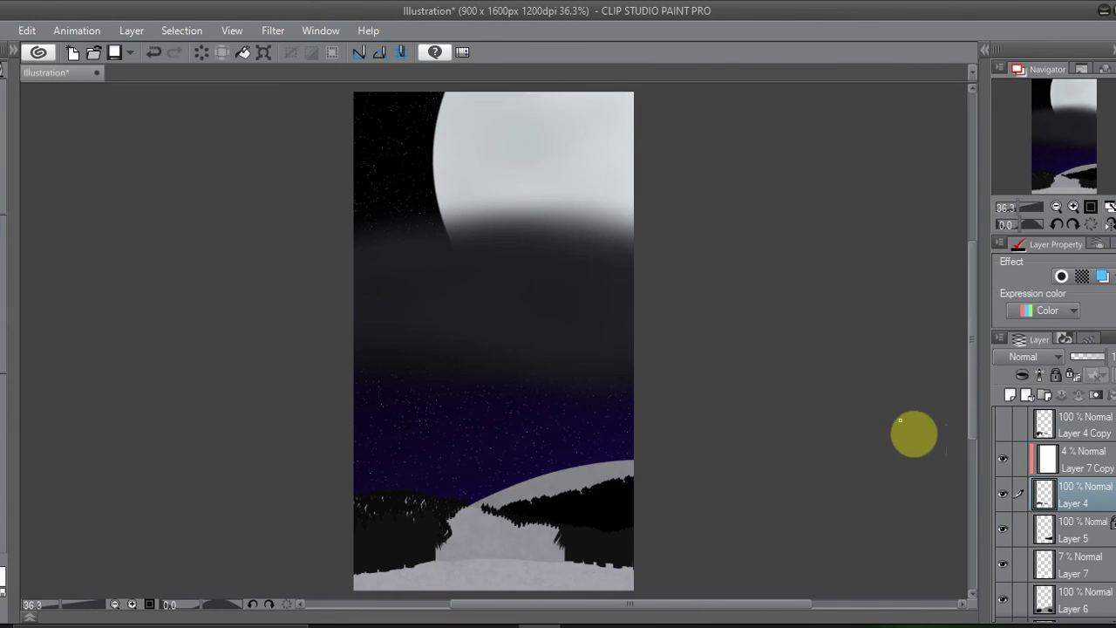
Step: Reduce the distant firs to a single Layer 4, set Layer 5 to 71% opacity, and erase its overlap on the right forest's first tree
scroll(1076, 162, "up", 4)
left_click(1071, 176)
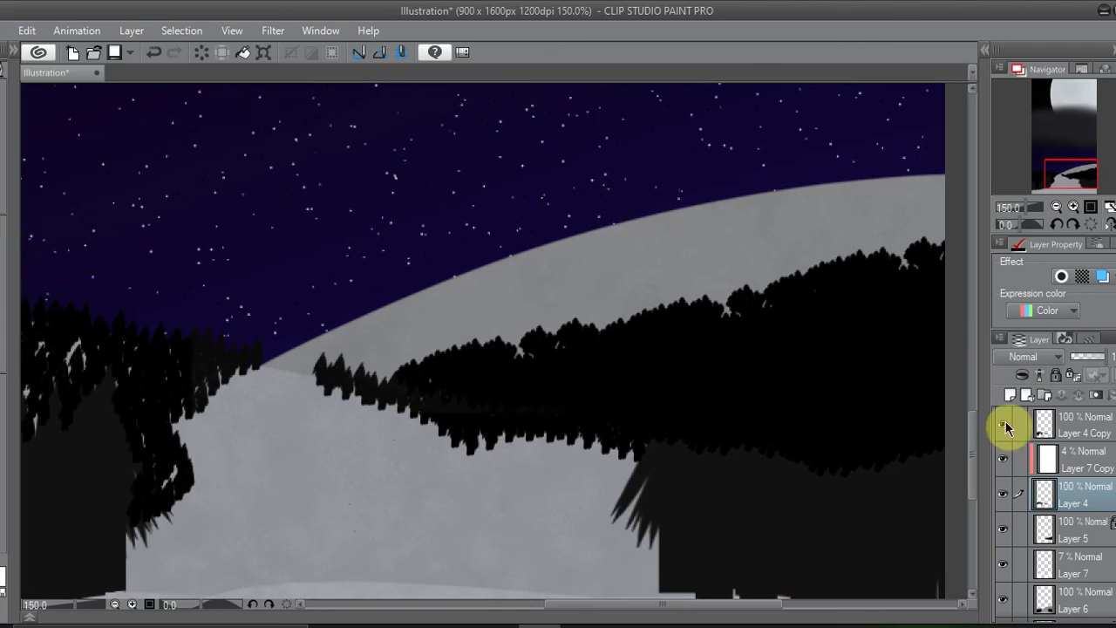
left_click(1065, 373)
left_click(1073, 207)
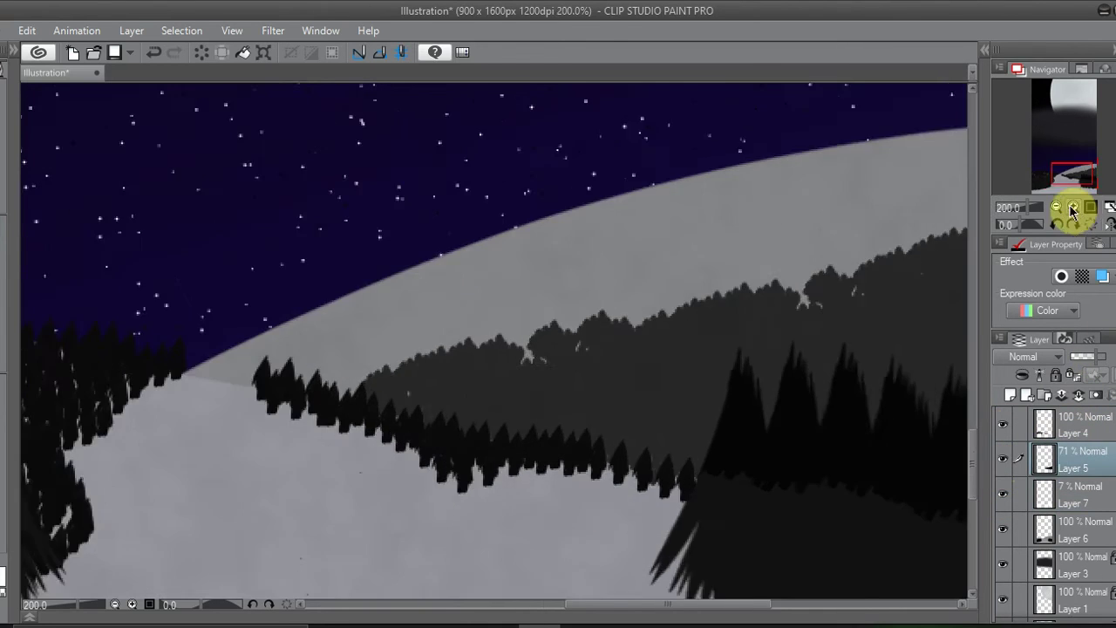
left_click(1073, 207)
left_click_drag(417, 276, 337, 530)
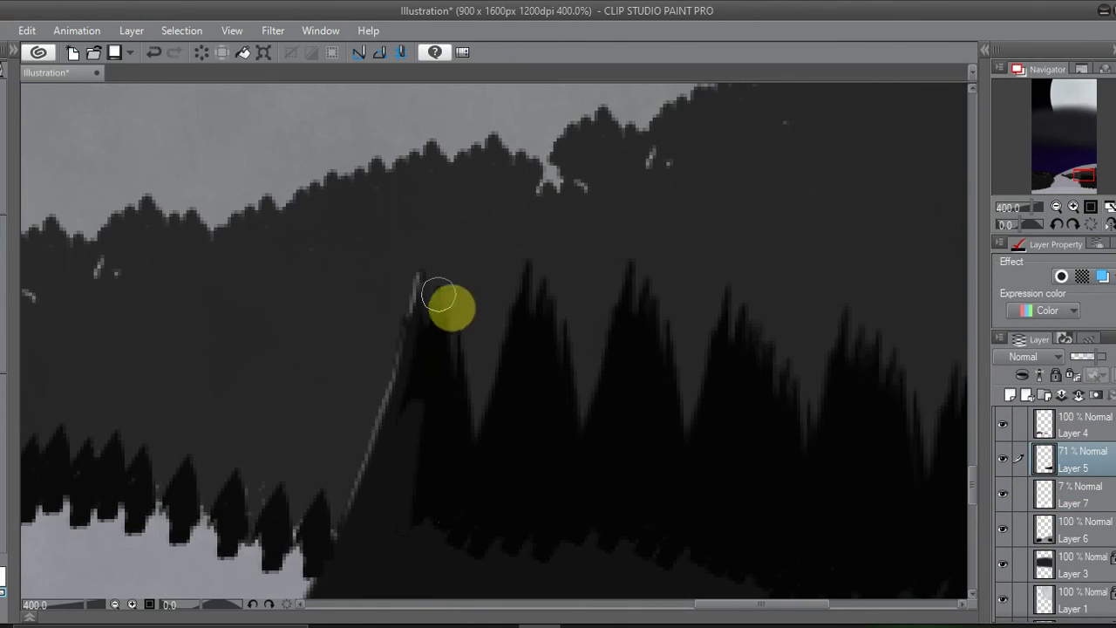
left_click_drag(454, 532, 458, 340)
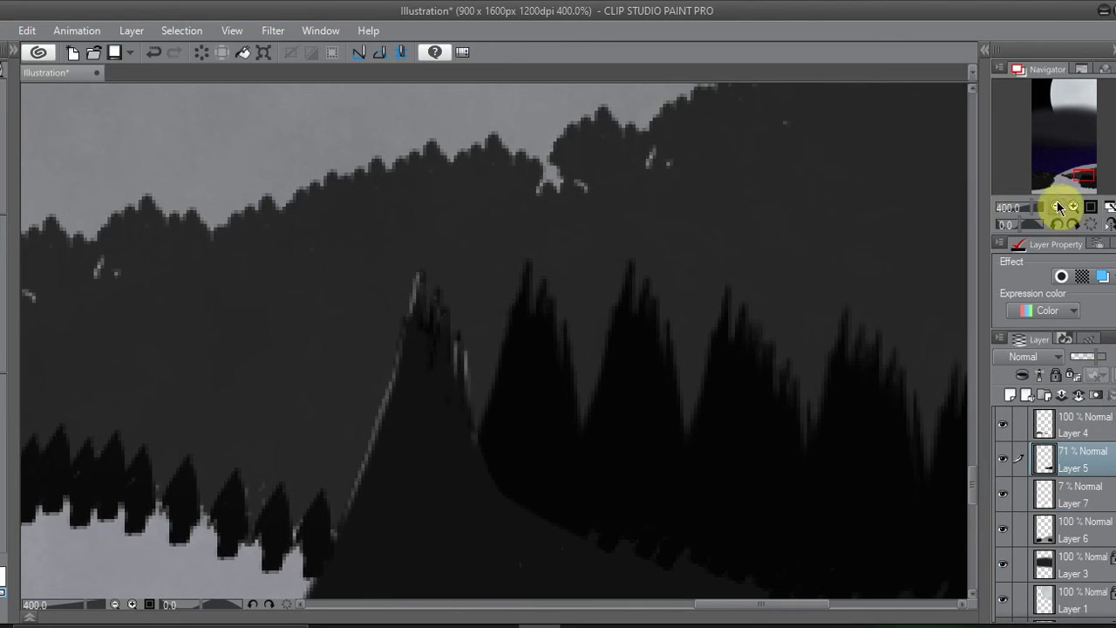
Step: Erase the Layer 5 forest where it covers the remaining trees of the right foreground forest
left_click(1058, 206)
mouse_move(523, 444)
left_mouse_down()
mouse_move(394, 386)
mouse_move(451, 423)
mouse_move(518, 394)
mouse_move(633, 381)
mouse_move(711, 410)
left_mouse_up()
left_click(1074, 206)
mouse_move(876, 373)
left_mouse_down()
mouse_move(869, 337)
mouse_move(834, 457)
mouse_move(877, 335)
mouse_move(816, 455)
mouse_move(789, 354)
mouse_move(710, 441)
mouse_move(692, 357)
left_mouse_up()
mouse_move(678, 297)
left_mouse_down()
mouse_move(665, 380)
mouse_move(651, 368)
mouse_move(608, 408)
mouse_move(581, 348)
mouse_move(559, 342)
mouse_move(536, 280)
mouse_move(494, 382)
mouse_move(471, 394)
left_mouse_up()
mouse_move(466, 301)
left_mouse_down()
mouse_move(446, 325)
mouse_move(421, 277)
mouse_move(348, 274)
mouse_move(419, 277)
mouse_move(361, 354)
mouse_move(368, 381)
left_mouse_up()
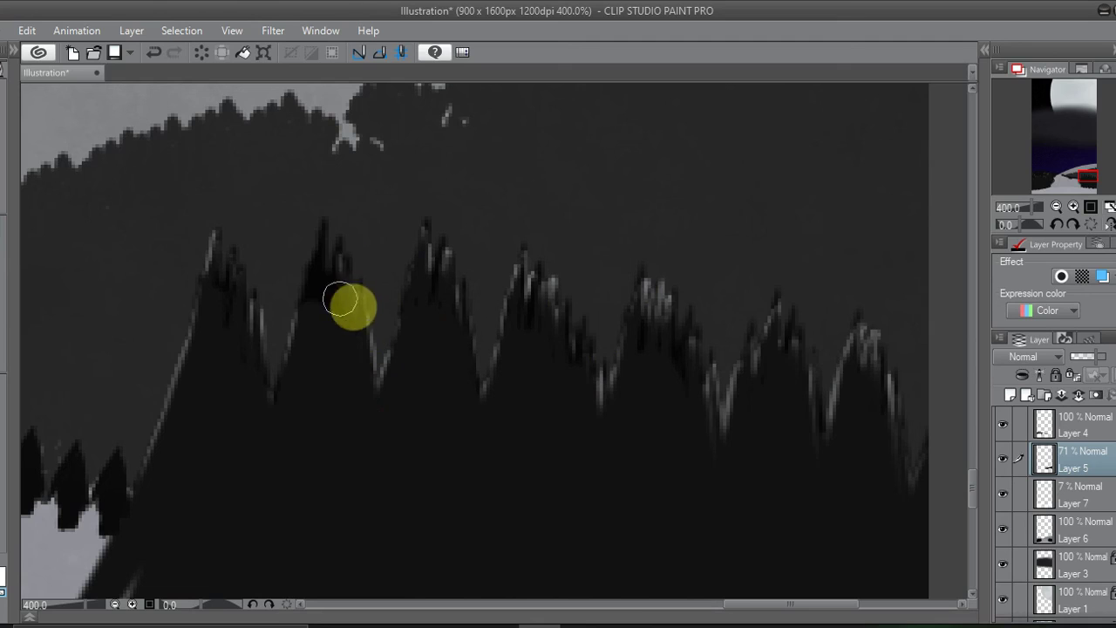
Step: Clean up the leftover Layer 5 overlap along the right foreground treetops and restore the layer to 100% opacity
left_click_drag(340, 300, 320, 228)
mouse_move(364, 305)
left_mouse_down()
mouse_move(314, 248)
mouse_move(169, 352)
mouse_move(251, 295)
left_mouse_up()
mouse_move(419, 225)
left_mouse_down()
mouse_move(466, 303)
mouse_move(482, 375)
mouse_move(515, 270)
mouse_move(552, 277)
mouse_move(593, 387)
mouse_move(654, 279)
mouse_move(668, 283)
mouse_move(719, 405)
mouse_move(757, 370)
mouse_move(848, 328)
mouse_move(901, 407)
left_mouse_up()
left_click_drag(1107, 414, 1115, 414)
mouse_move(902, 374)
left_mouse_down()
mouse_move(889, 419)
mouse_move(860, 348)
mouse_move(815, 339)
mouse_move(741, 357)
mouse_move(682, 311)
mouse_move(619, 352)
mouse_move(473, 393)
mouse_move(405, 308)
mouse_move(418, 267)
mouse_move(271, 343)
mouse_move(262, 288)
left_mouse_up()
key("ctrl+0")
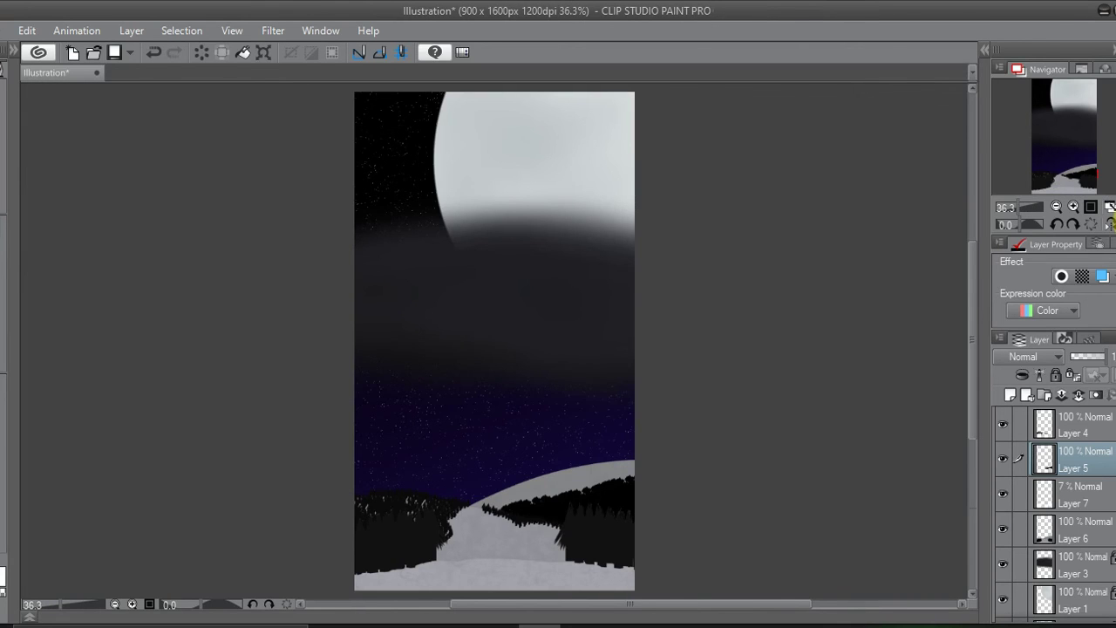
Step: Set Layer 7's opacity to 3% and check the right foreground forest against the Layer 5 trees
left_click(1074, 209)
left_click(1072, 212)
left_click(1089, 381)
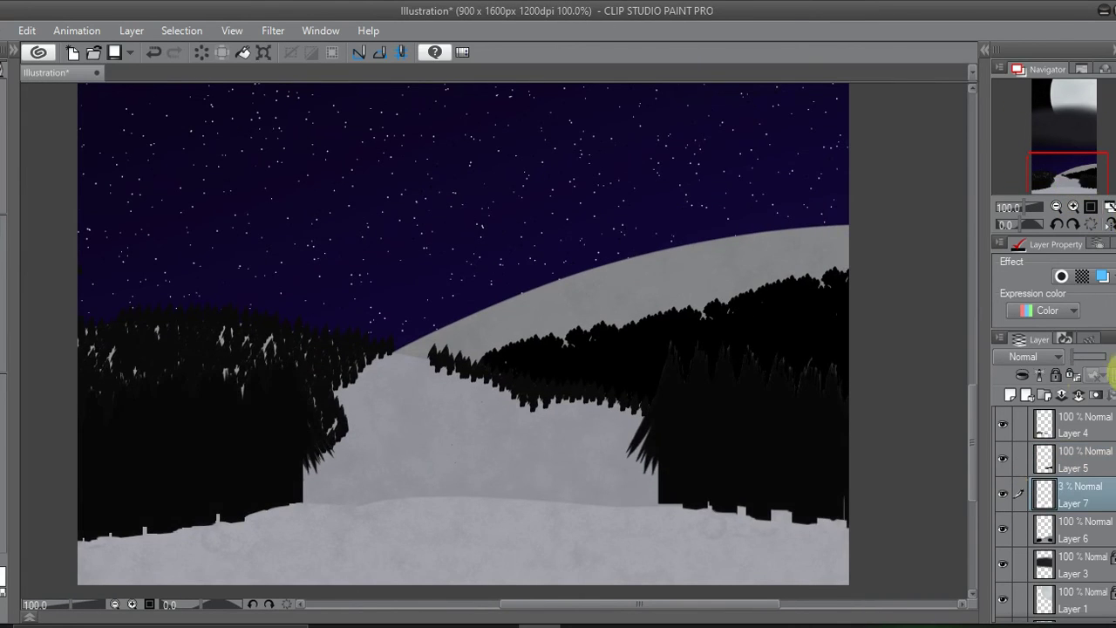
left_click(1081, 460)
scroll(766, 398, "up", 3)
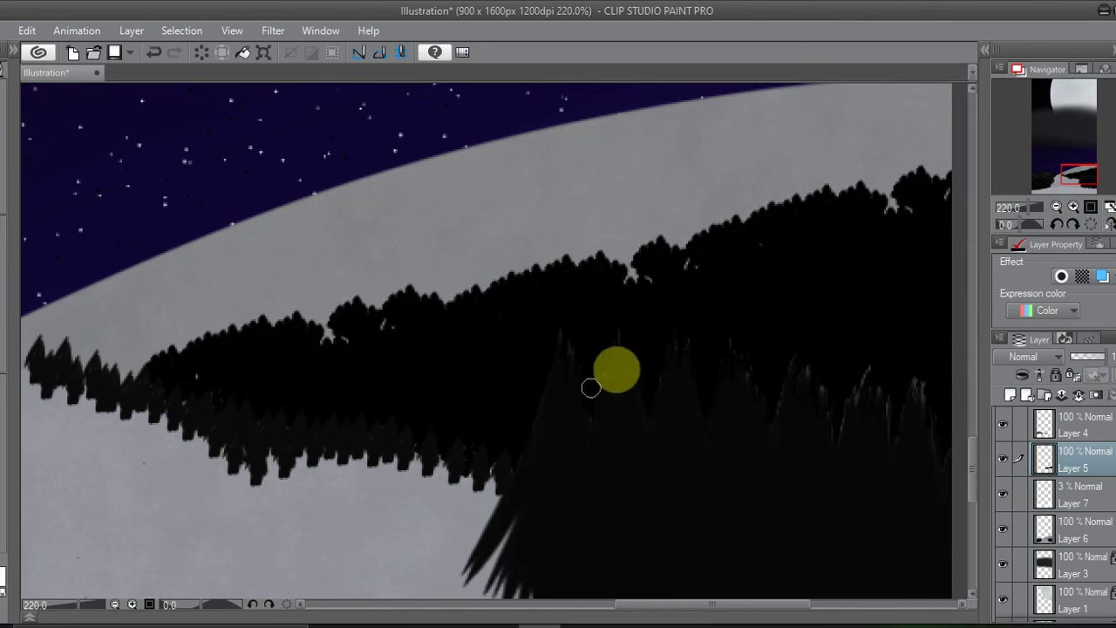
left_click(1089, 174)
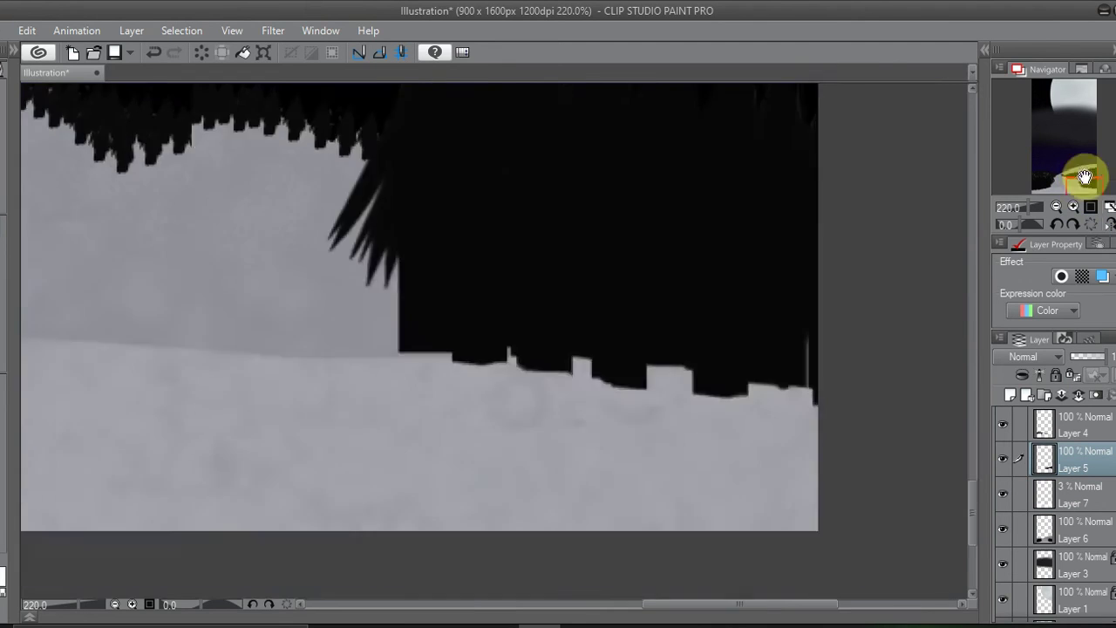
key("ctrl+0")
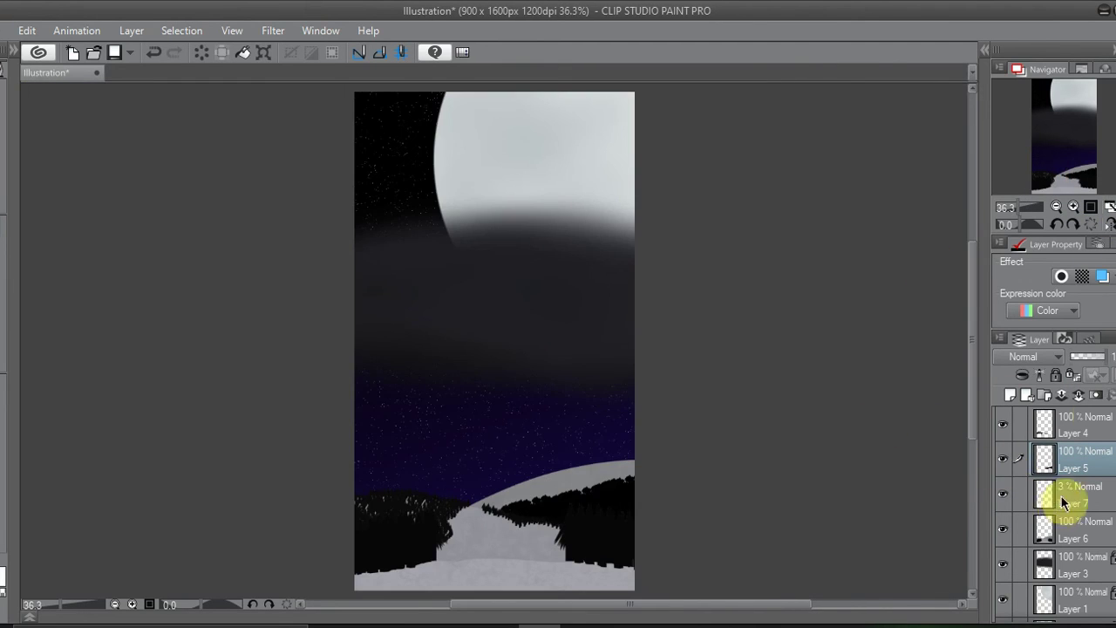
Step: Darken the distant firs with a black-filled Layer 8 clipped to Layer 4 at 53% opacity
left_click(1072, 497)
left_click(1073, 208)
left_click(1073, 208)
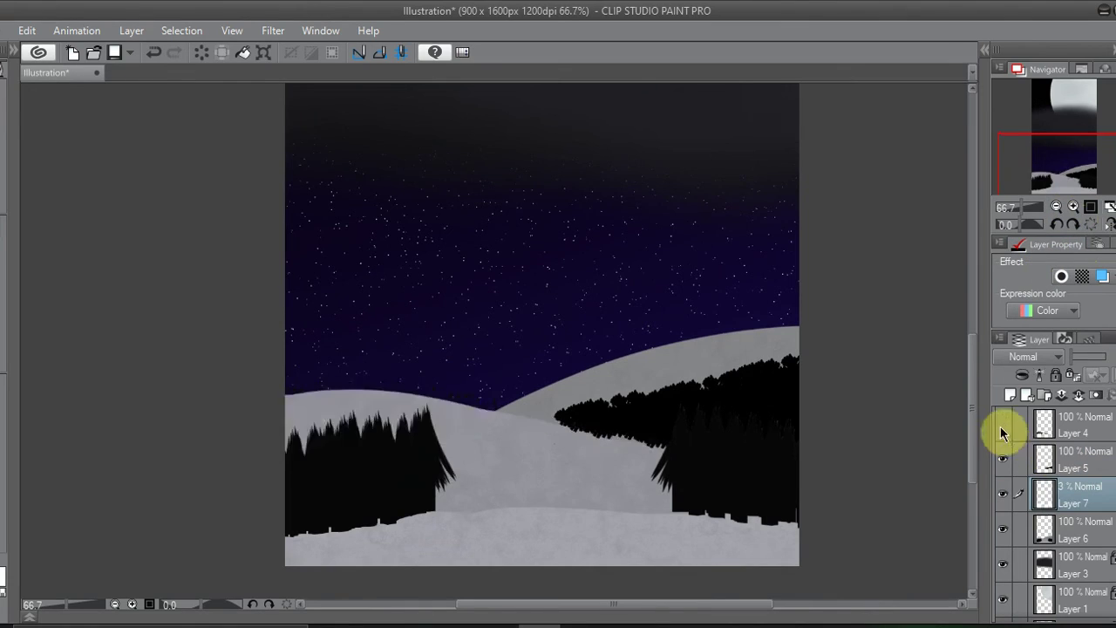
left_click(1073, 207)
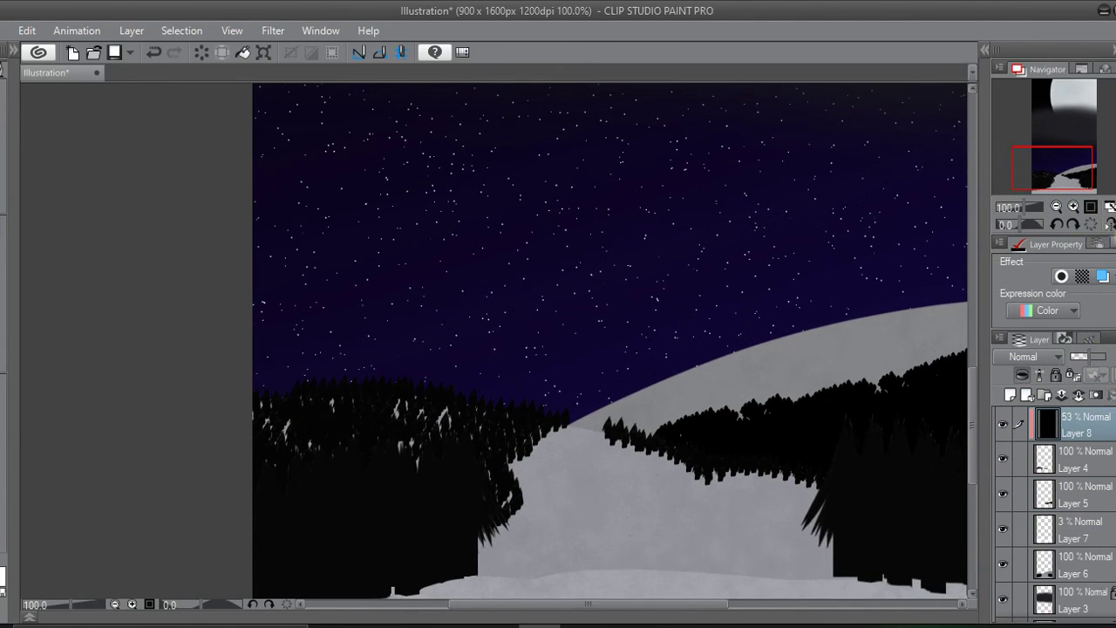
Step: Merge Layers 8, 4, 5 and 7 into Layer 6 and lock the combined forest layer
key("ctrl+0")
scroll(1076, 410, "down", 3)
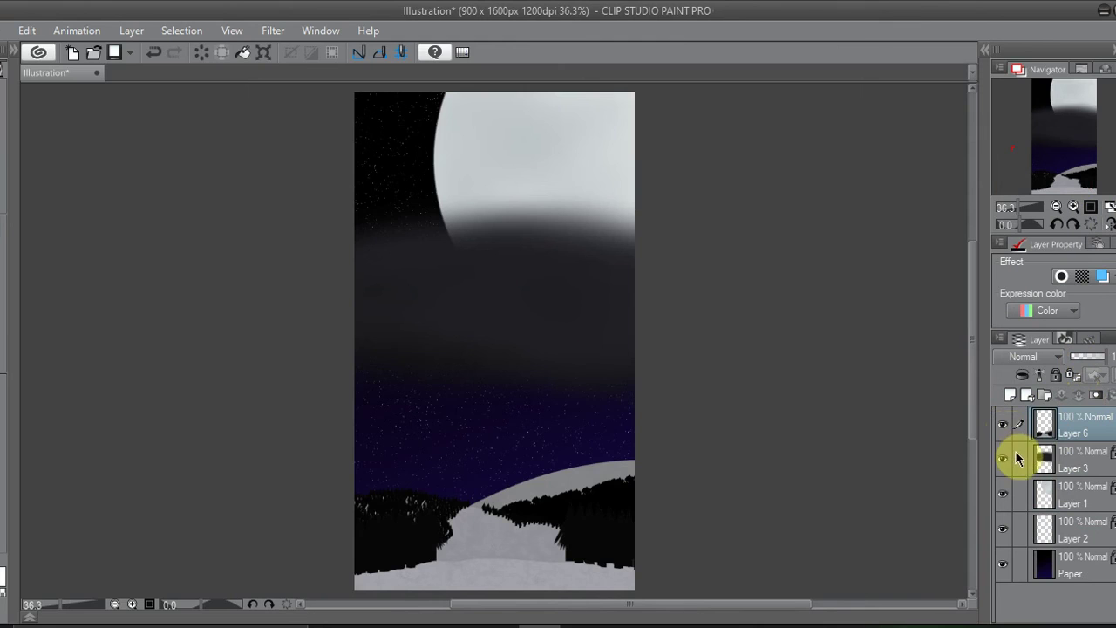
left_click(1051, 418)
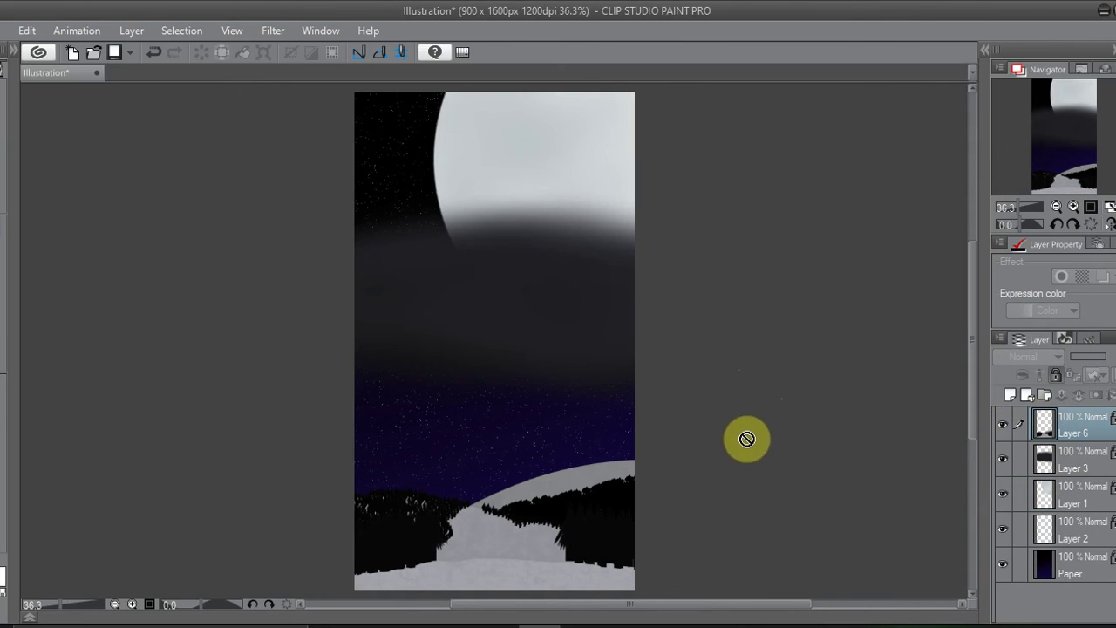